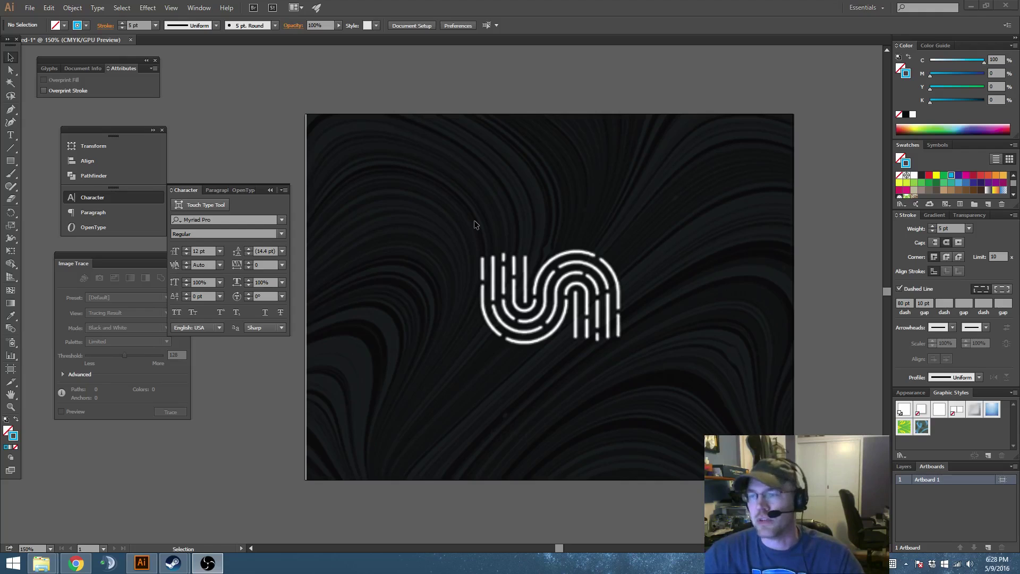
# Draw a square outline about 1.185 in on each side, overlapping the lower ends of the logo's lines
pyautogui.click(633, 263)
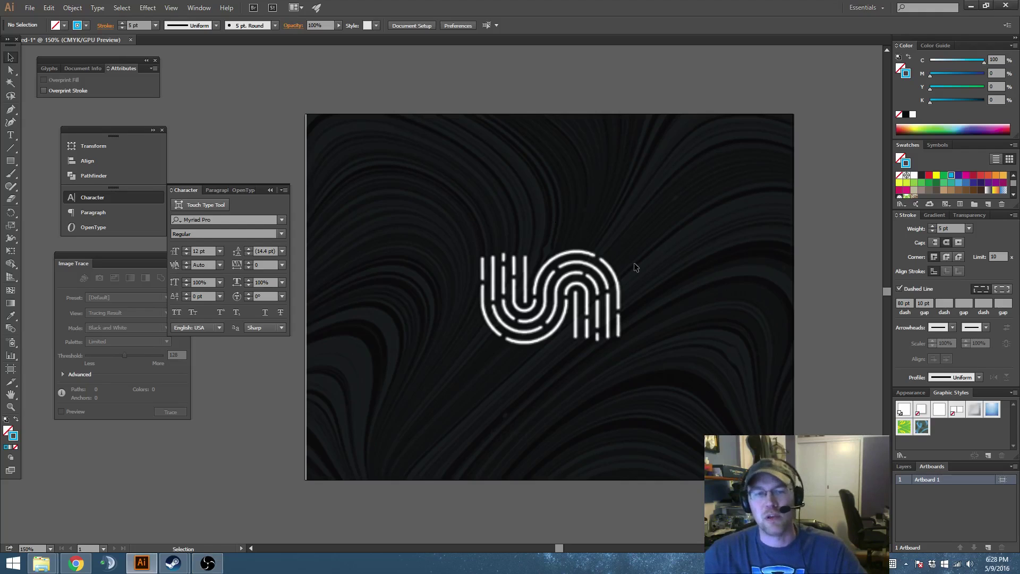
pyautogui.moveTo(686, 304); pyautogui.dragTo(672, 307)
pyautogui.scroll(1, 608, 316)
pyautogui.scroll(1, 608, 315)
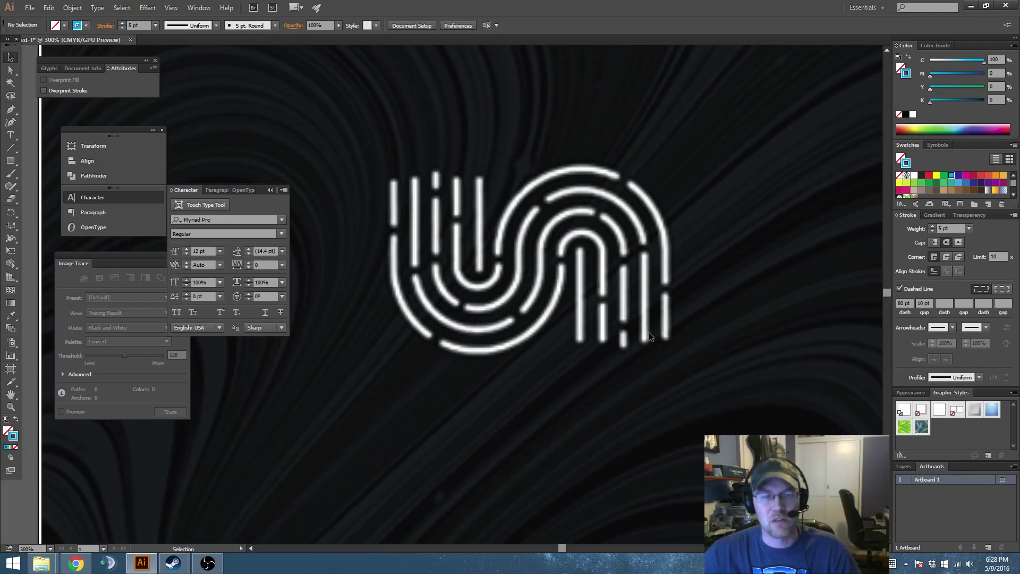
pyautogui.press('space')
pyautogui.moveTo(718, 348); pyautogui.dragTo(720, 318)
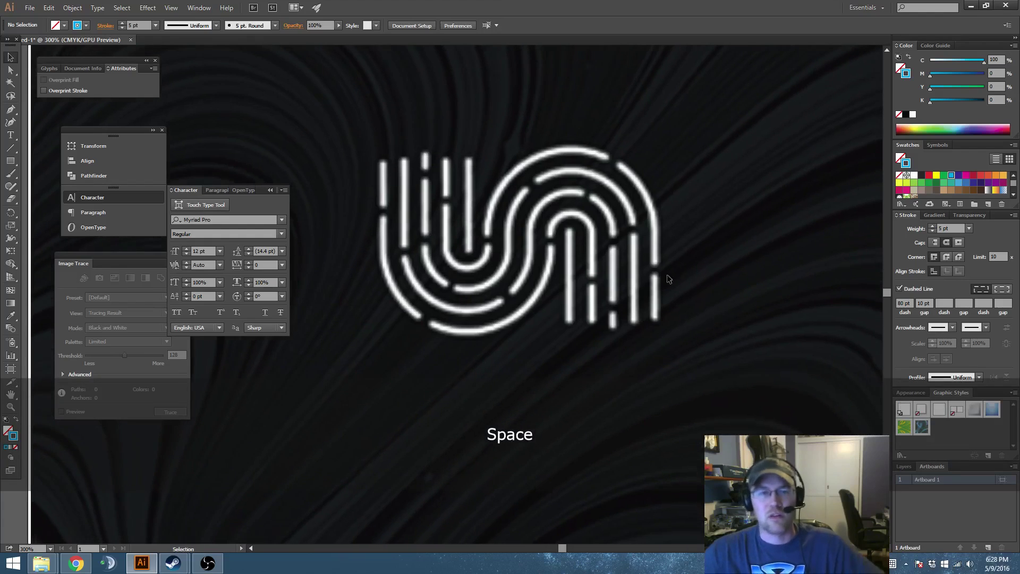
pyautogui.click(12, 162)
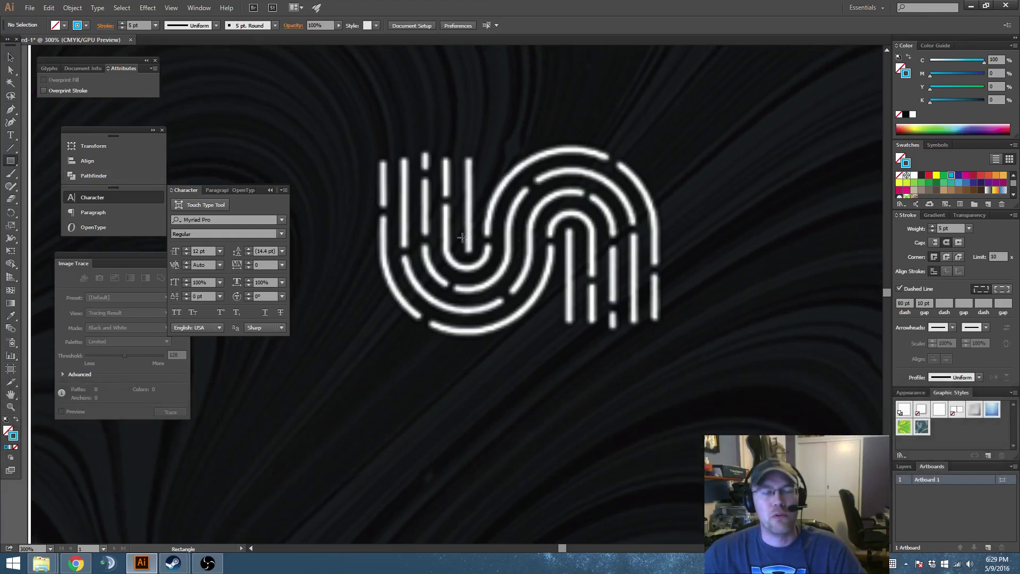
pyautogui.moveTo(586, 387)
pyautogui.mouseDown()
pyautogui.moveTo(663, 462)
pyautogui.moveTo(651, 455)
pyautogui.mouseUp()
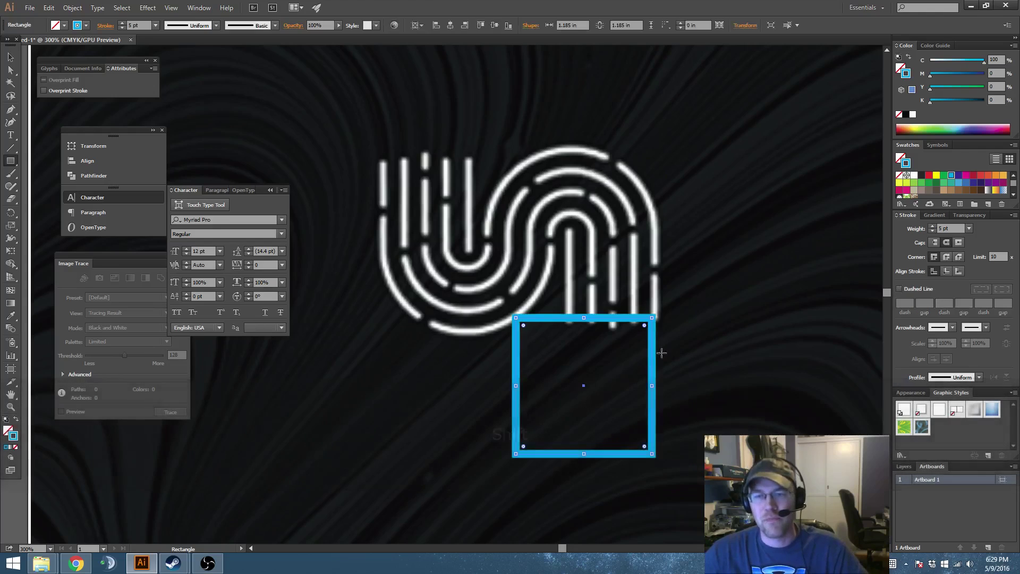
# Try rounding all of the square's corners by different amounts, undoing each attempt
pyautogui.press('a')
pyautogui.moveTo(644, 326); pyautogui.dragTo(517, 430)
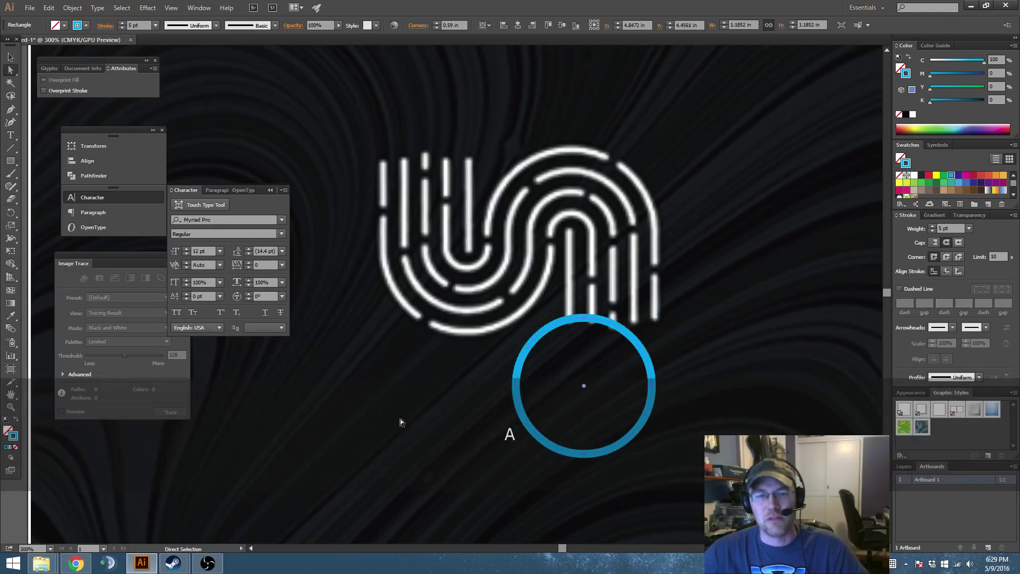
pyautogui.hotkey('ctrl', 'z')
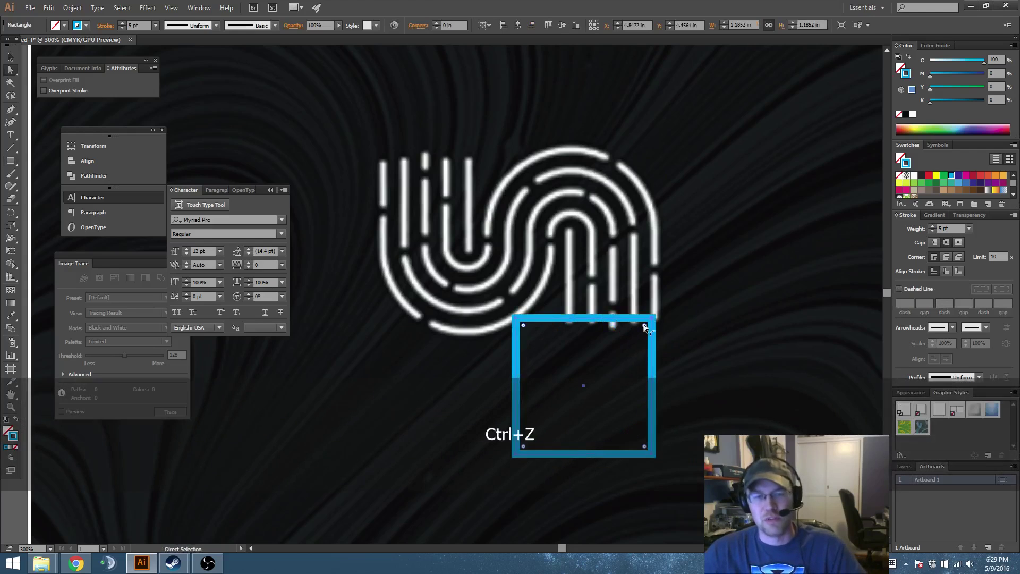
pyautogui.moveTo(644, 324); pyautogui.dragTo(563, 432)
pyautogui.hotkey('ctrl', 'z')
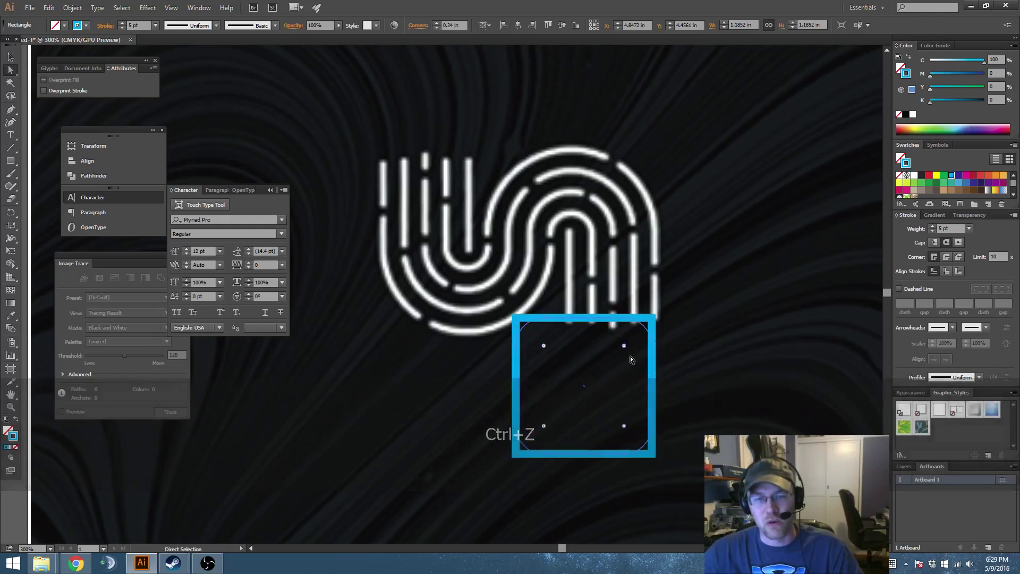
pyautogui.press('v')
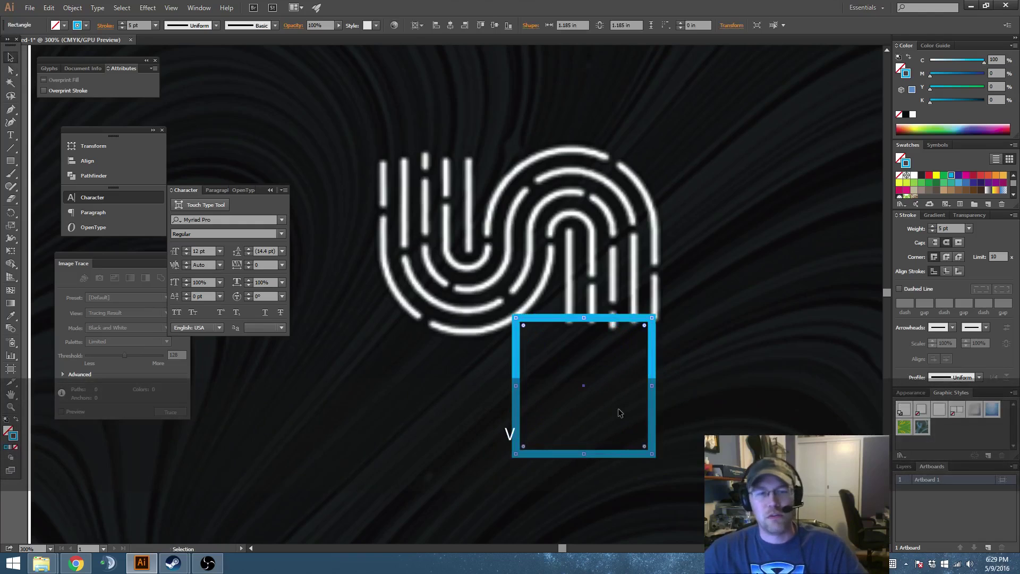
# Move the square down and to the right, clear of the logo, and deselect it
pyautogui.moveTo(10, 160); pyautogui.dragTo(51, 185)
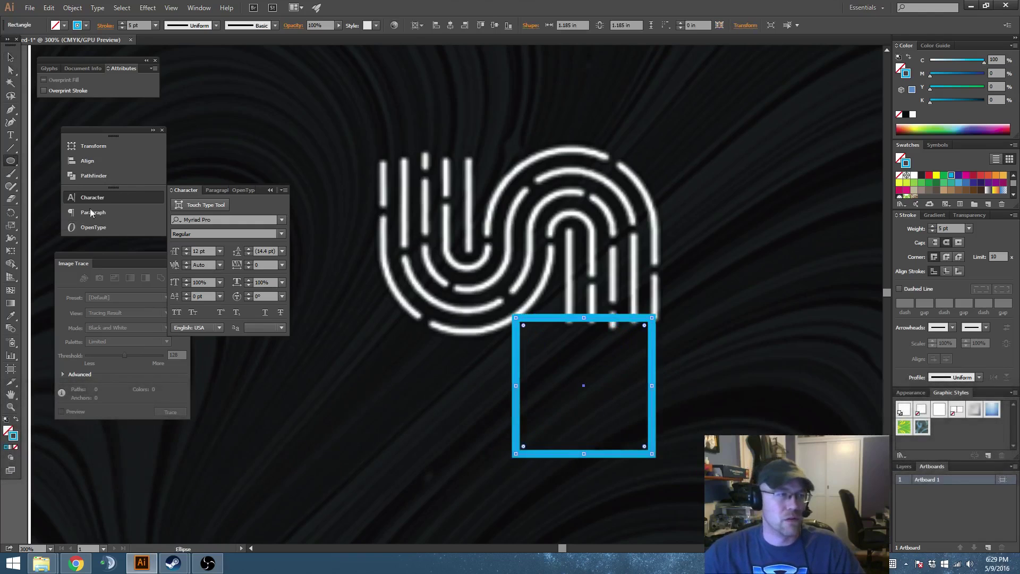
pyautogui.scroll(-4, 556, 264)
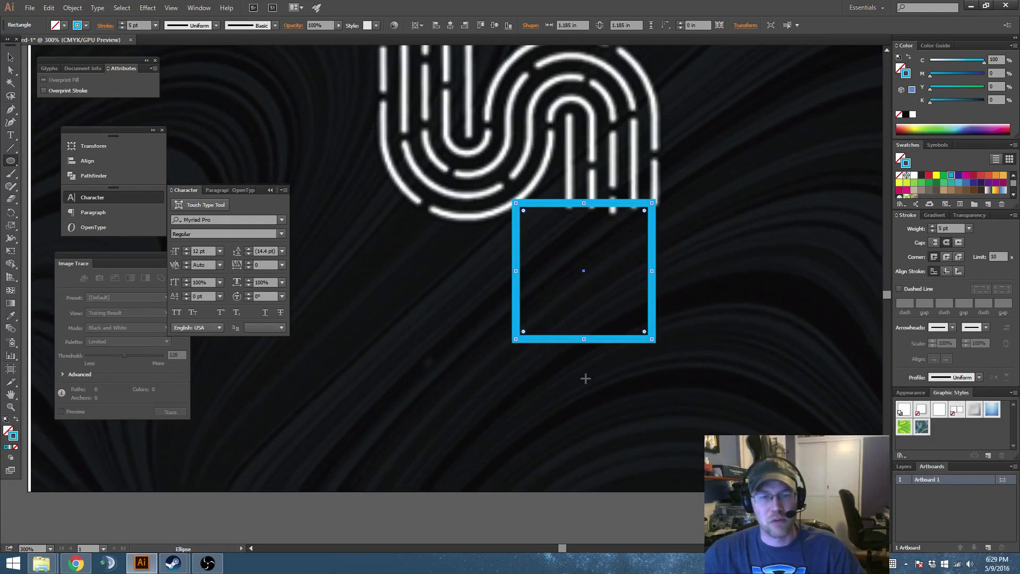
pyautogui.press('v')
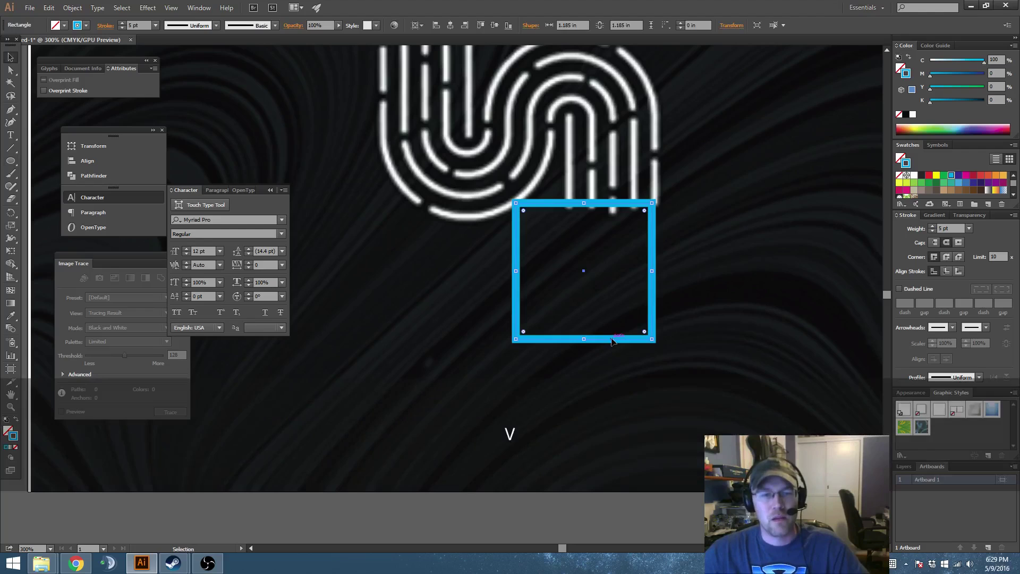
pyautogui.moveTo(611, 340); pyautogui.dragTo(693, 394)
pyautogui.press('space')
pyautogui.moveTo(789, 399); pyautogui.dragTo(730, 285)
pyautogui.click(741, 319)
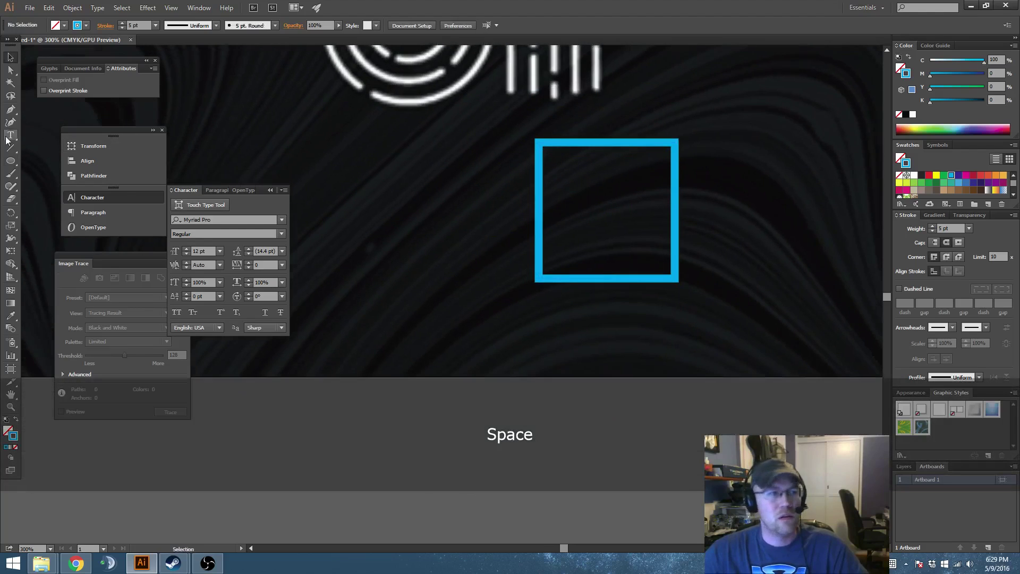
# Draw a circle as wide as the square and centre it on the square's bottom edge
pyautogui.click(10, 161)
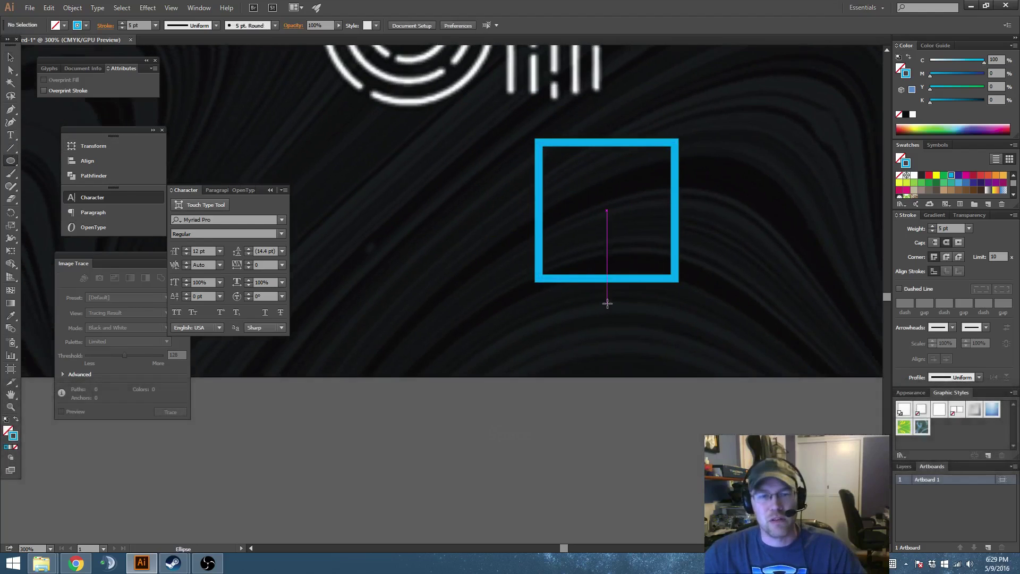
pyautogui.moveTo(607, 303)
pyautogui.mouseDown()
pyautogui.moveTo(654, 337)
pyautogui.moveTo(681, 314)
pyautogui.moveTo(674, 299)
pyautogui.mouseUp()
pyautogui.press('v')
pyautogui.moveTo(653, 358); pyautogui.dragTo(654, 327)
pyautogui.click(697, 271)
# Remove the circle's upper half and the square's bottom edge, leaving a U-shaped outline with a closed top
pyautogui.press('a')
pyautogui.moveTo(585, 193); pyautogui.dragTo(636, 240)
pyautogui.press('Delete')
pyautogui.hotkey('ctrl', 'z')
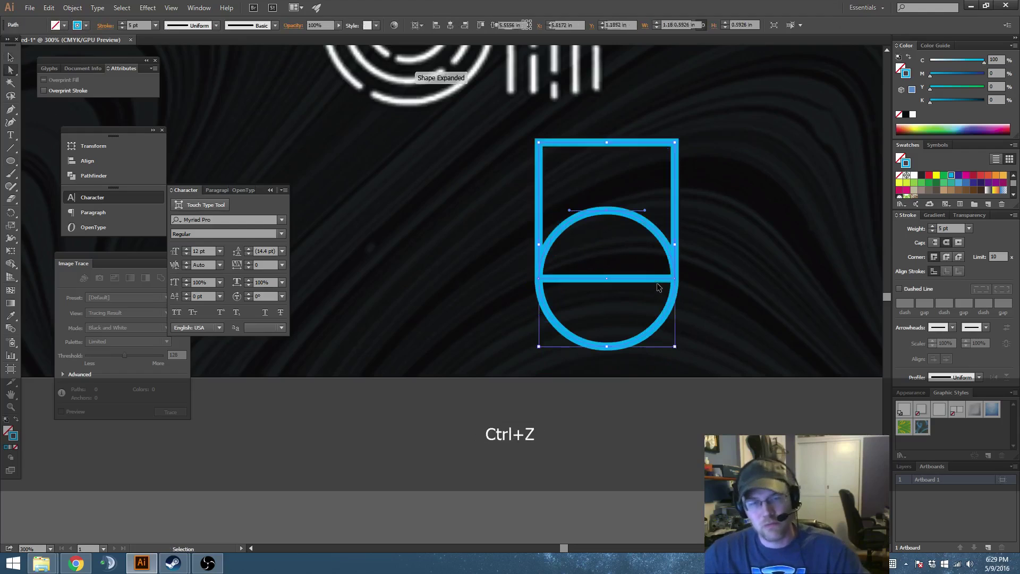
pyautogui.press('Delete')
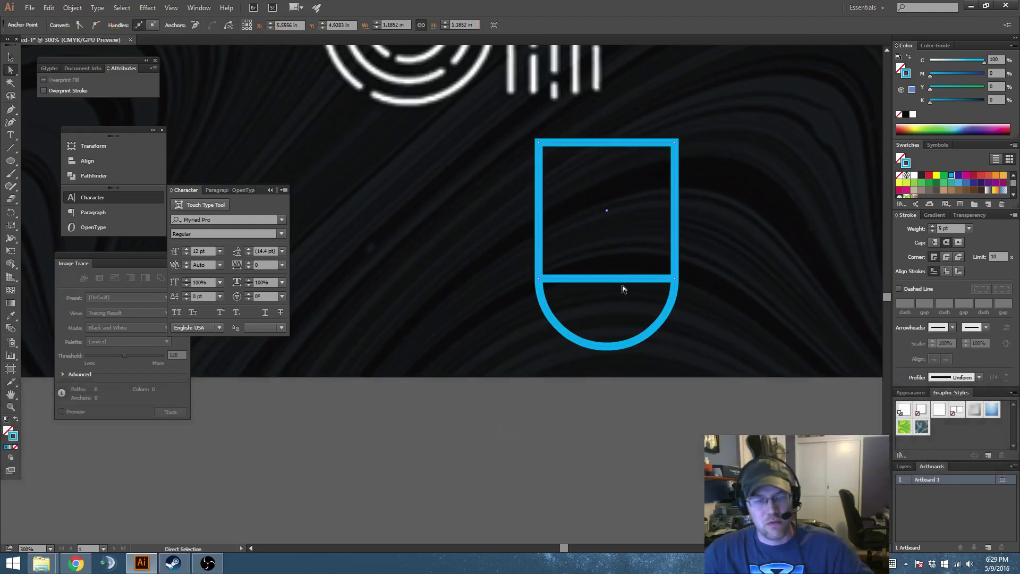
pyautogui.press('Delete')
pyautogui.press('v')
pyautogui.click(705, 262)
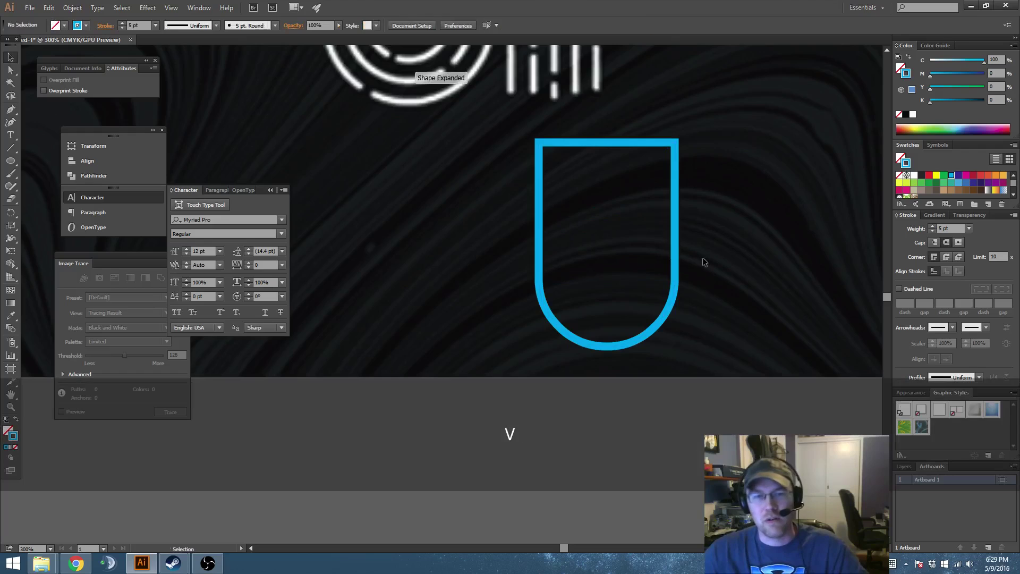
# Try converting the anchor points where the outline's straight sides meet its curve
pyautogui.click(675, 282)
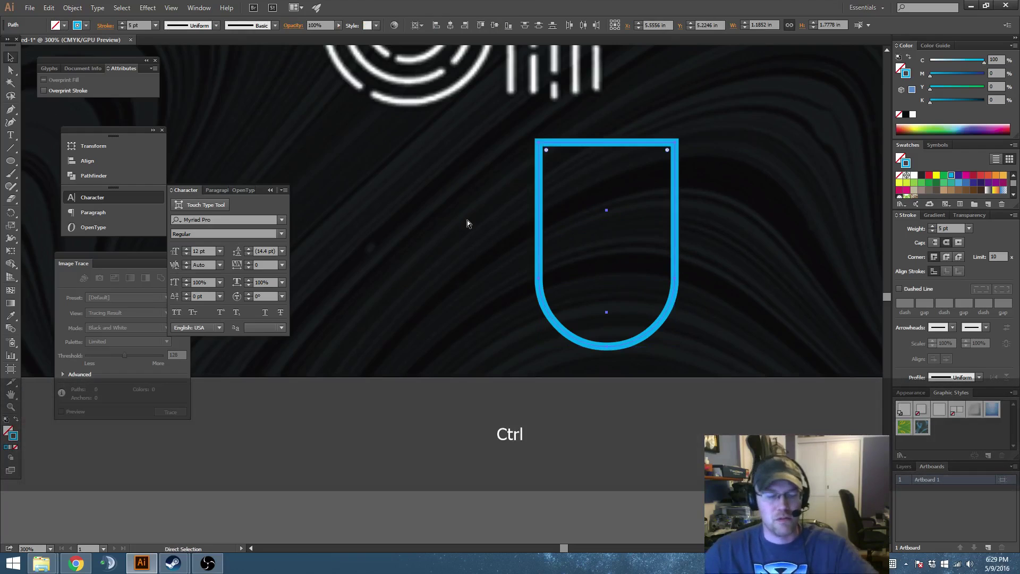
pyautogui.hotkey('ctrl', '8')
pyautogui.press('a')
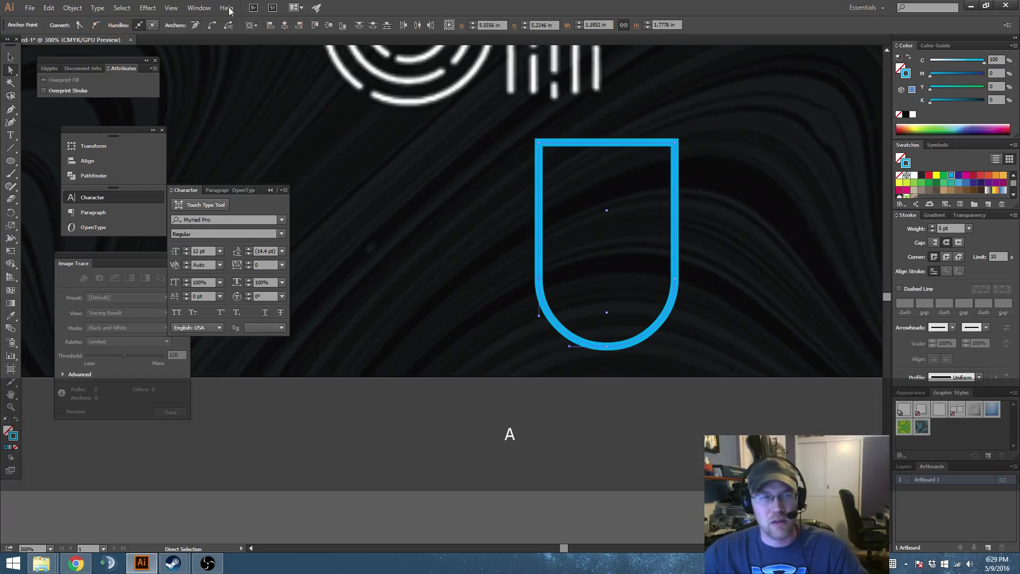
pyautogui.click(212, 26)
pyautogui.moveTo(689, 278); pyautogui.dragTo(658, 294)
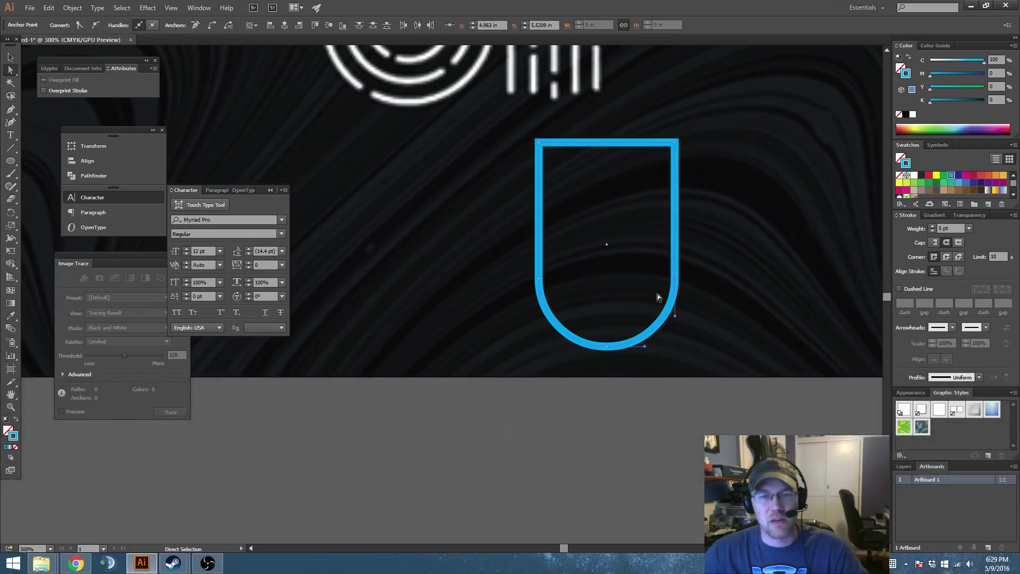
# Undo the recent path edits back to the overlapping full square and circle
pyautogui.hotkey('ctrl', 'a')
pyautogui.hotkey('ctrl', 'z')
pyautogui.hotkey('ctrl', 'z')
pyautogui.hotkey('ctrl', 'z')
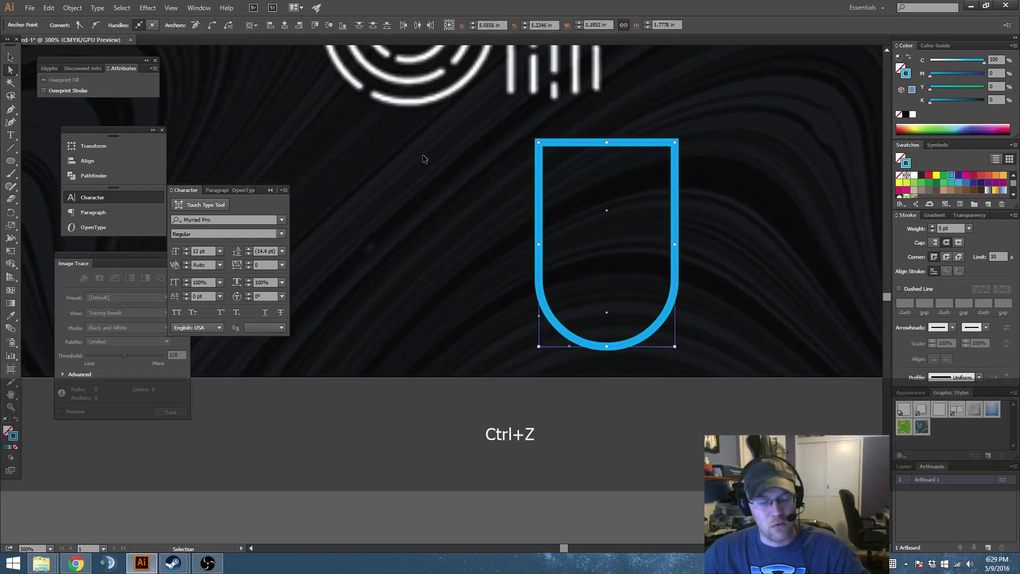
pyautogui.press('v')
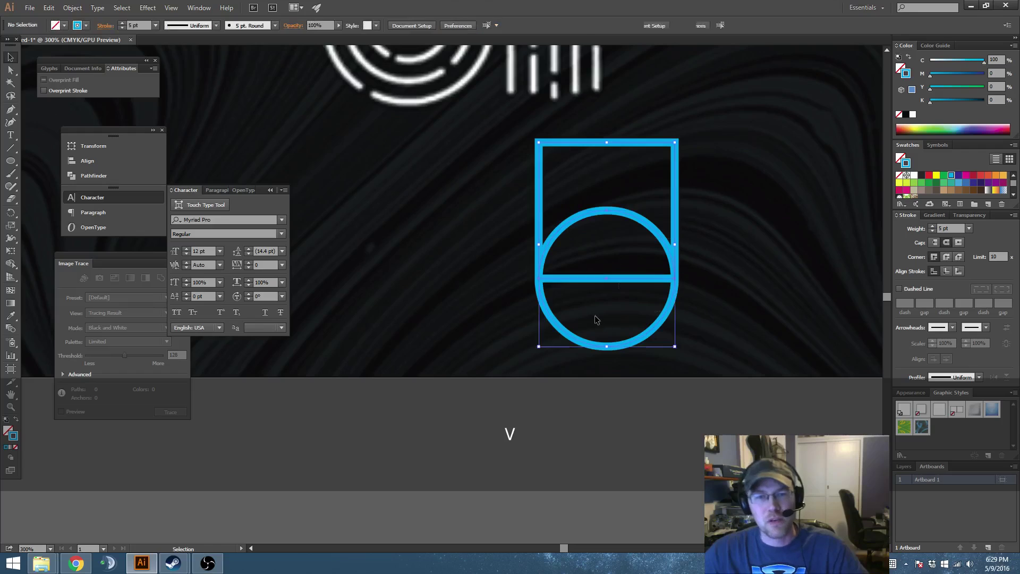
# Unite the square and circle into a single outline with the Pathfinder Unite shape mode
pyautogui.click(99, 177)
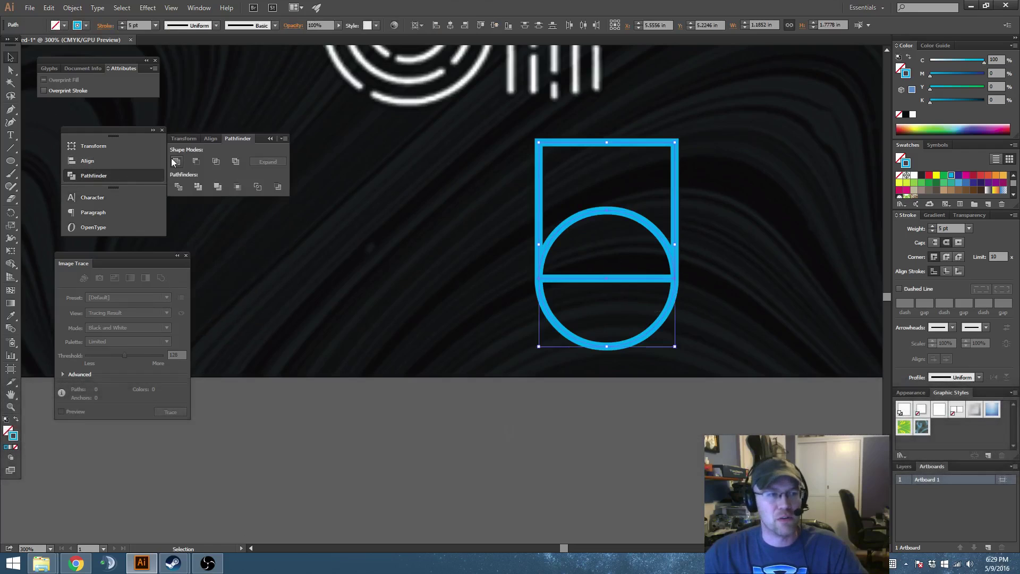
pyautogui.click(176, 161)
pyautogui.click(495, 302)
# Try reshaping the united outline at the left point where side and curve meet, undoing each change
pyautogui.press('a')
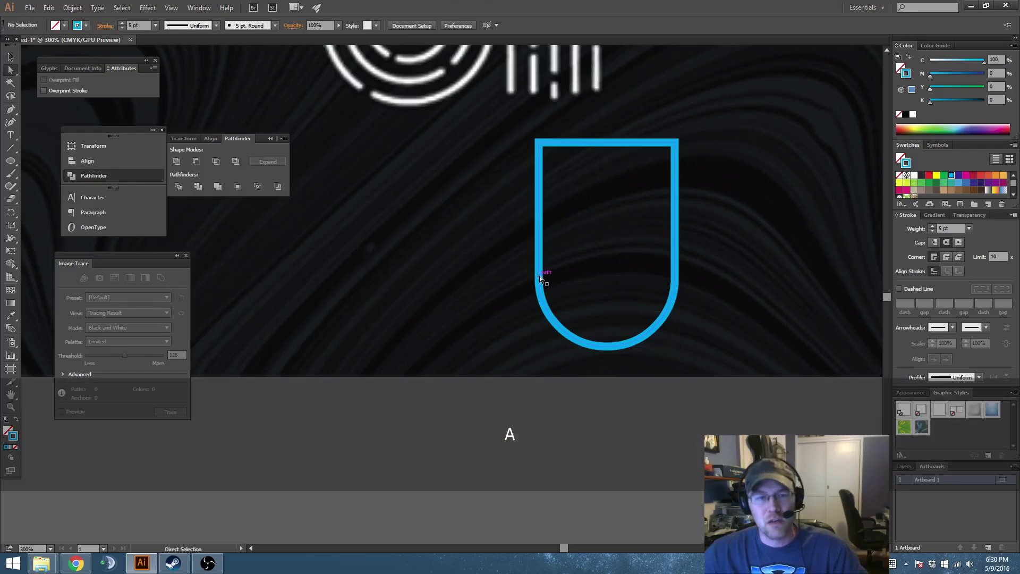
pyautogui.click(540, 279)
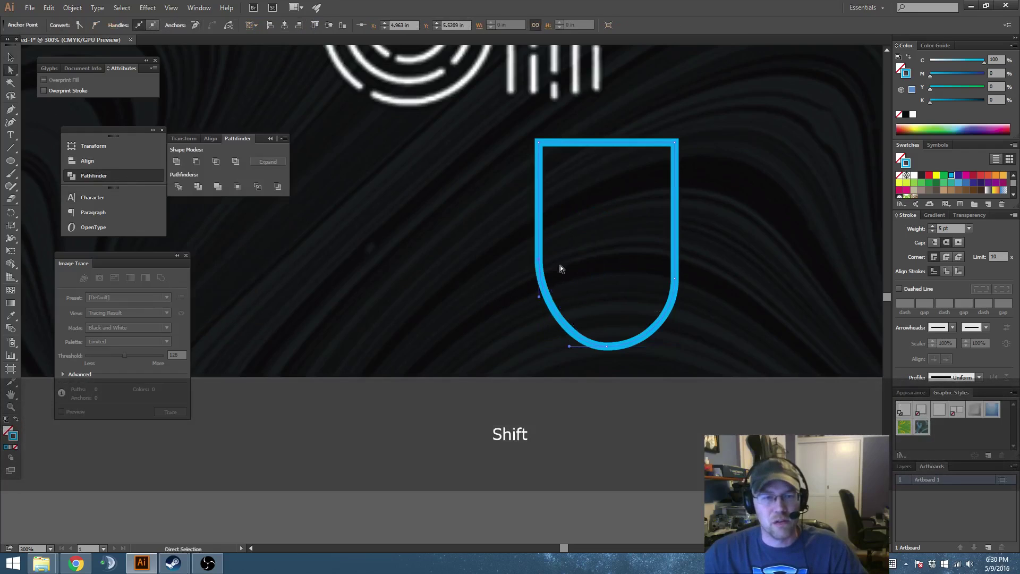
pyautogui.hotkey('ctrl', 'z')
pyautogui.moveTo(537, 277); pyautogui.dragTo(470, 316)
pyautogui.hotkey('ctrl', 'z')
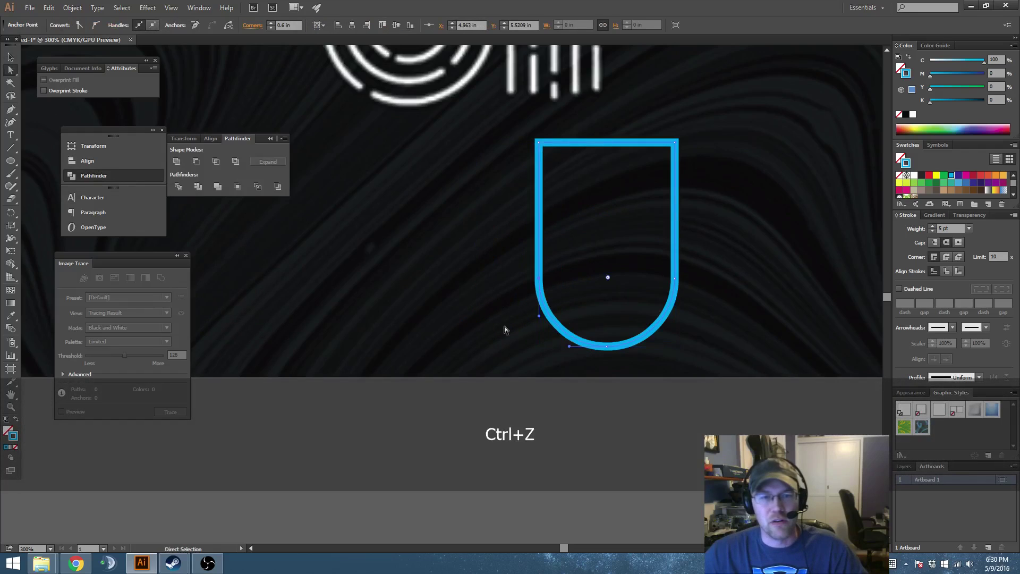
pyautogui.press('v')
pyautogui.click(691, 290)
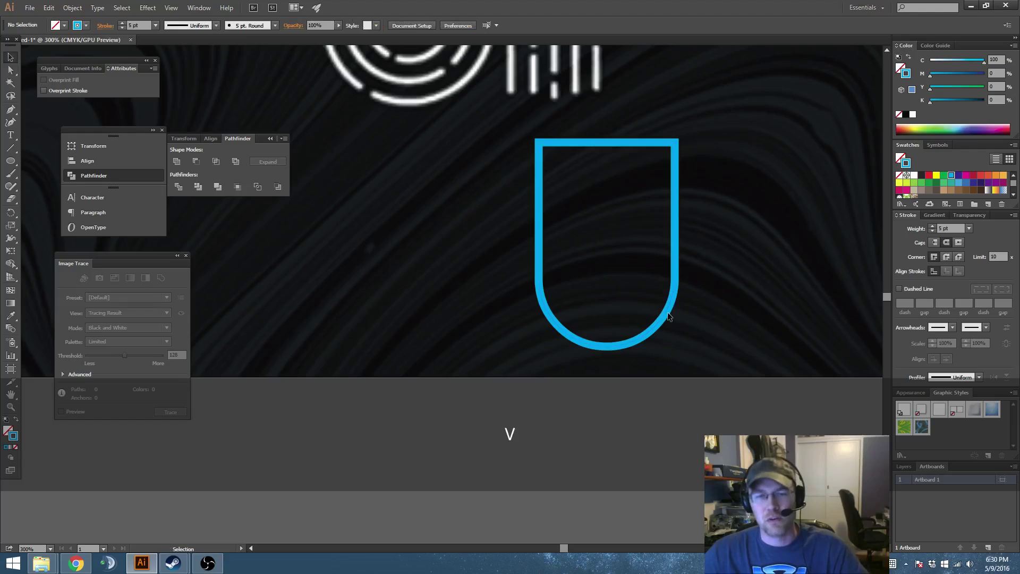
# Delete the united U-shaped outline below the logo
pyautogui.click(667, 312)
pyautogui.scroll(-3, 700, 312)
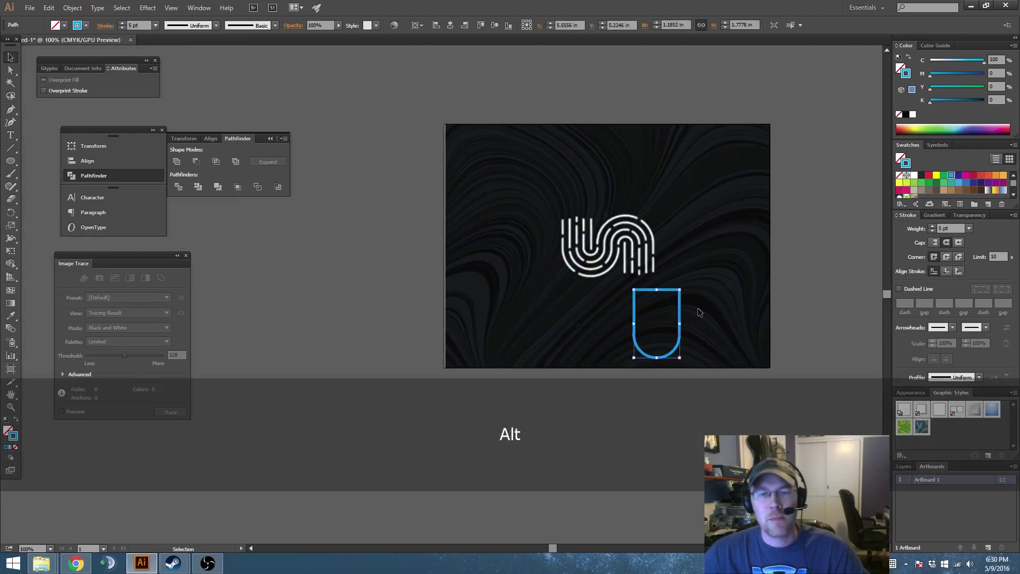
pyautogui.scroll(2, 699, 312)
pyautogui.moveTo(699, 313); pyautogui.dragTo(725, 303)
pyautogui.press('Delete')
# Draw a rectangle about 1.097 in wide and 1.333 in high framing the second-outermost arch of the logo's right half
pyautogui.press('space')
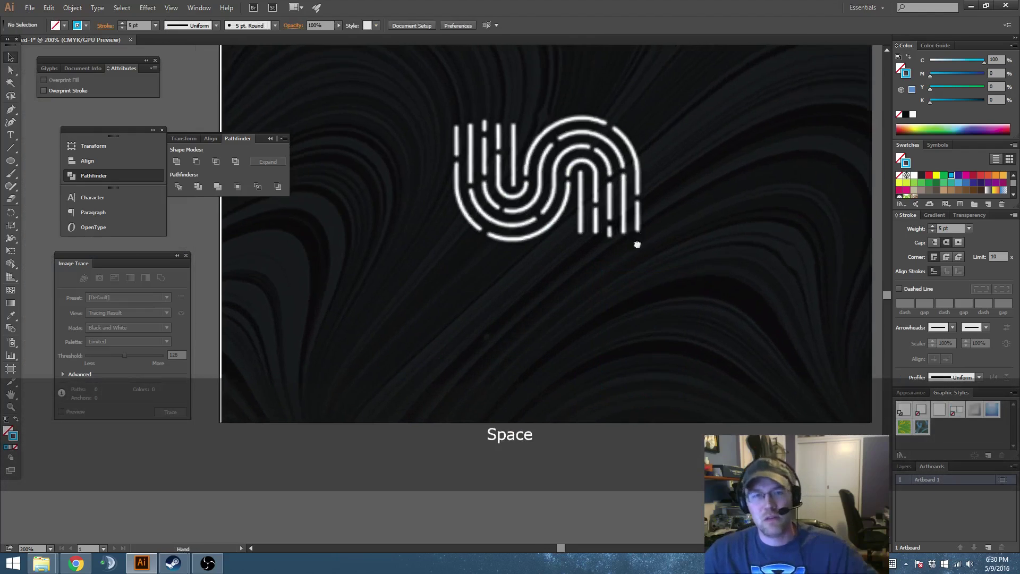
pyautogui.scroll(4, 602, 283)
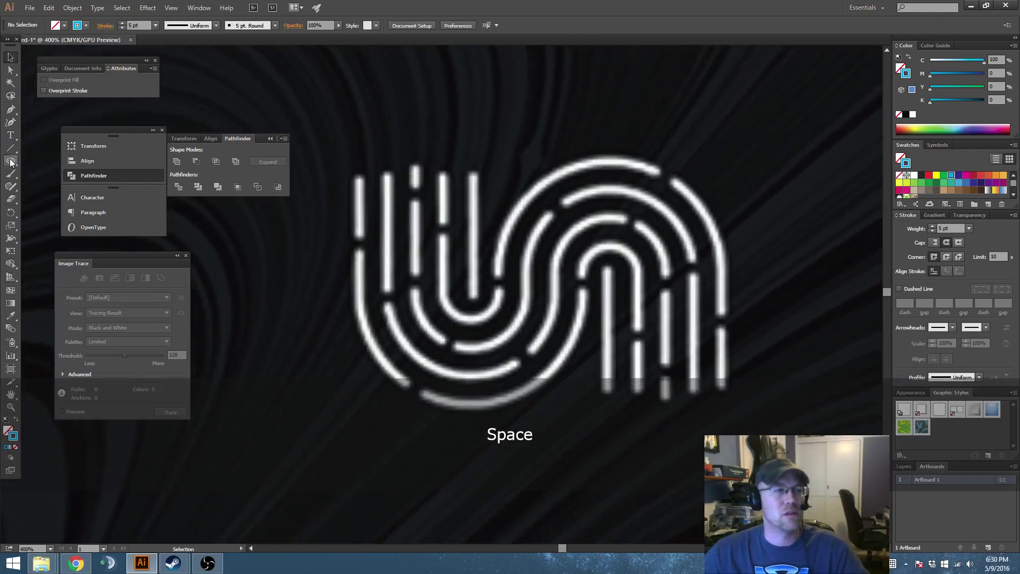
pyautogui.click(10, 162)
pyautogui.click(69, 160)
pyautogui.scroll(-1, 510, 310)
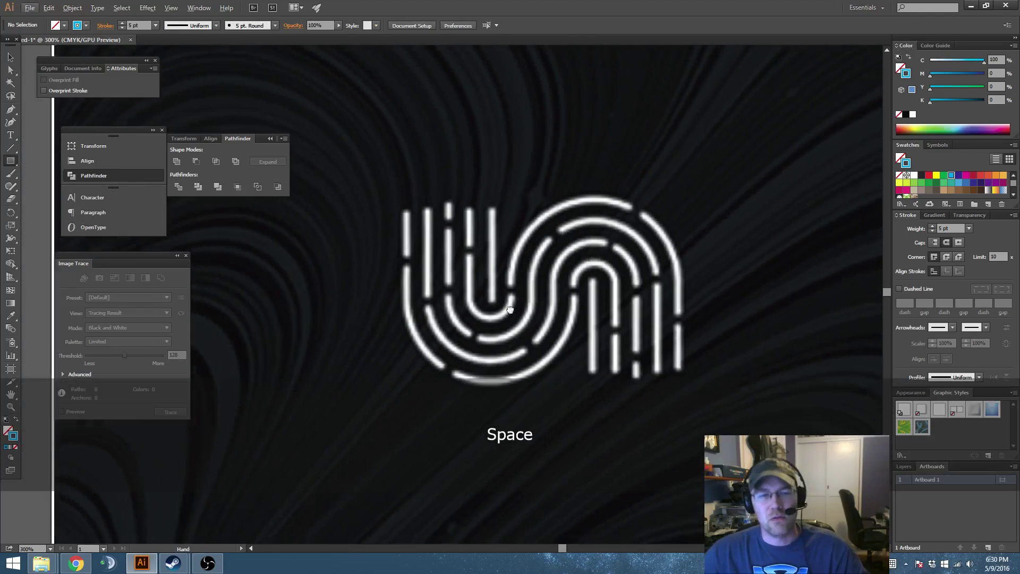
pyautogui.moveTo(510, 310); pyautogui.dragTo(521, 313)
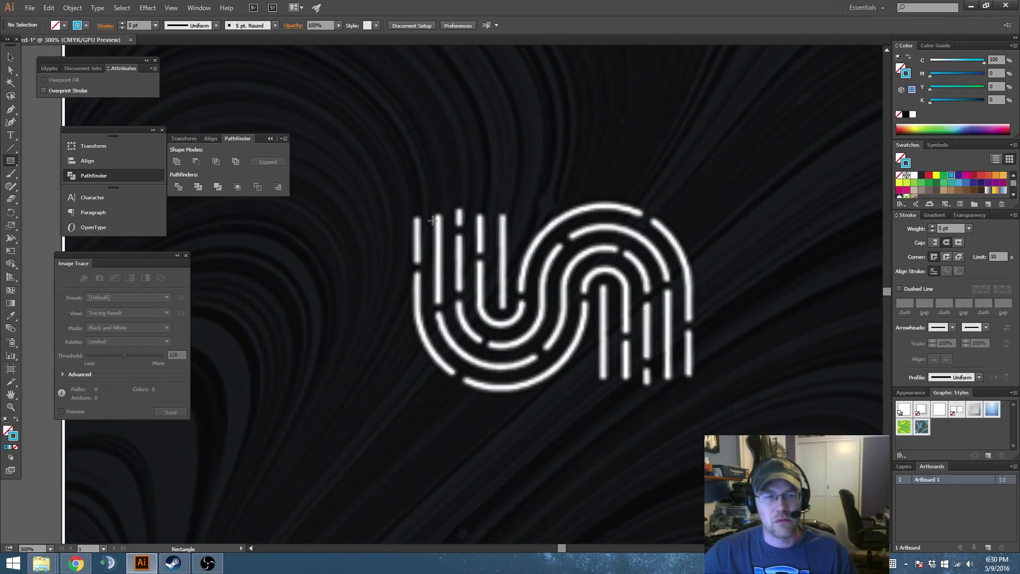
pyautogui.scroll(-1, 613, 292)
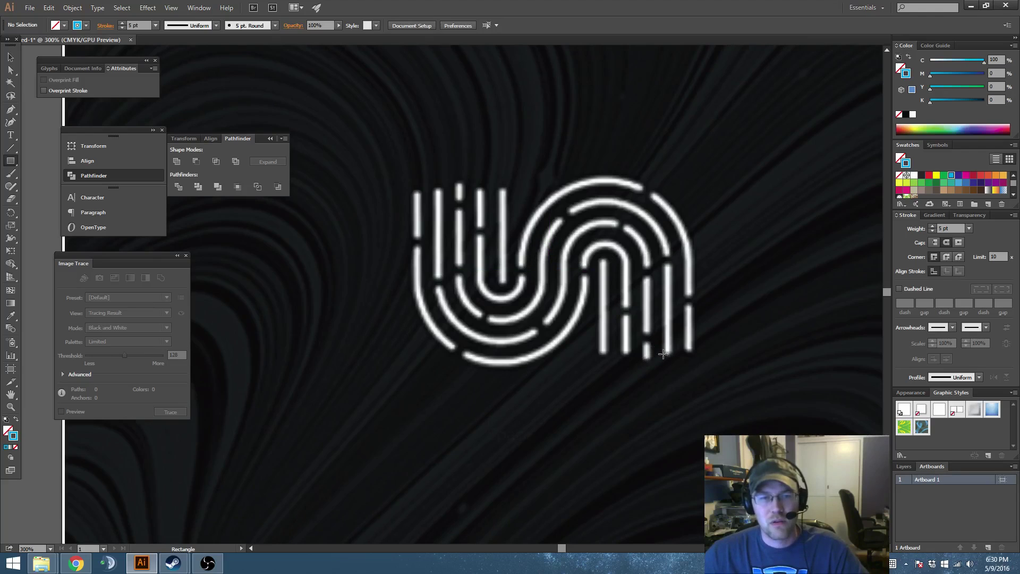
pyautogui.moveTo(669, 354); pyautogui.dragTo(542, 202)
pyautogui.press('v')
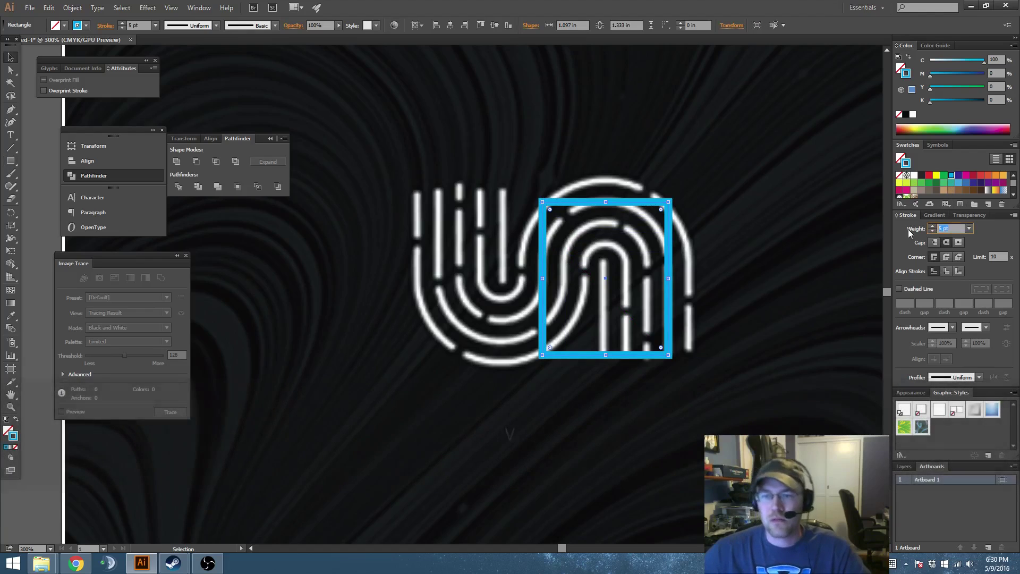
# Set the rectangle's stroke weight to 1 pt
pyautogui.write('1')
pyautogui.press('Return')
pyautogui.scroll(2, 643, 281)
pyautogui.moveTo(644, 281); pyautogui.dragTo(667, 272)
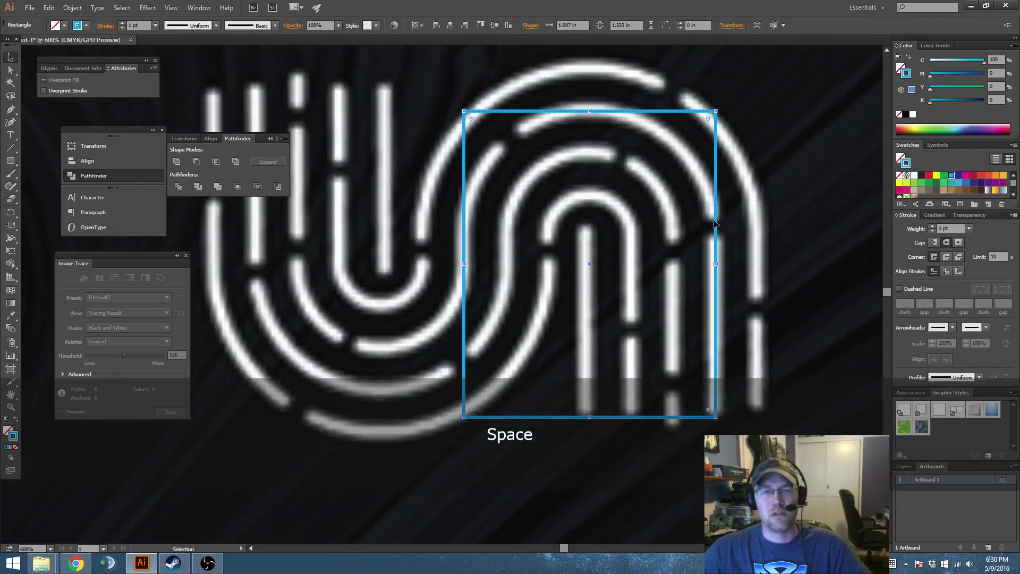
# Unlock the background reference image, try shifting it, undo the move and lock the image again
pyautogui.click(729, 266)
pyautogui.scroll(-4, 729, 266)
pyautogui.moveTo(729, 266); pyautogui.dragTo(594, 291)
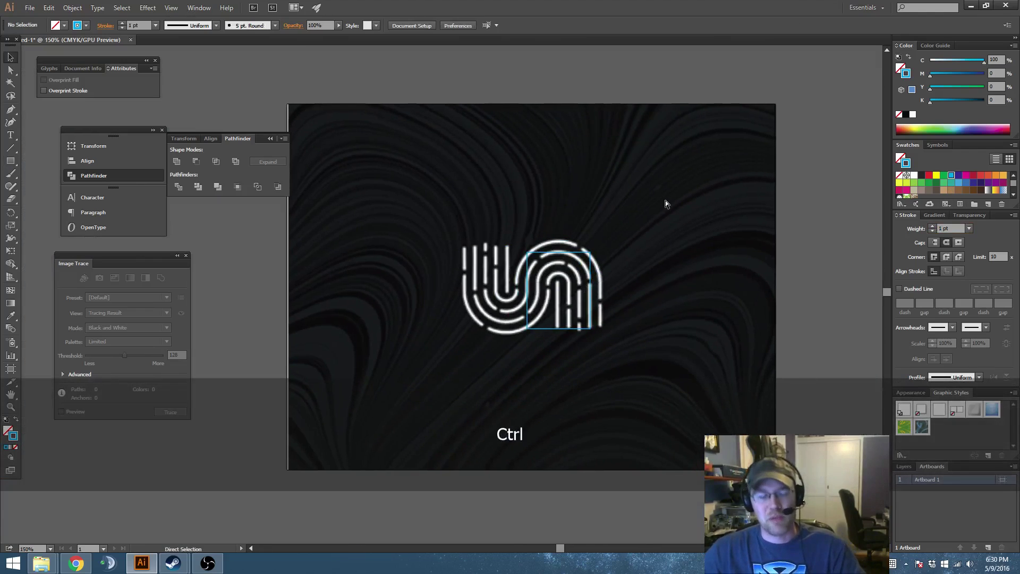
pyautogui.hotkey('ctrl', 'alt', '1')
pyautogui.hotkey('ctrl', 'alt', '2')
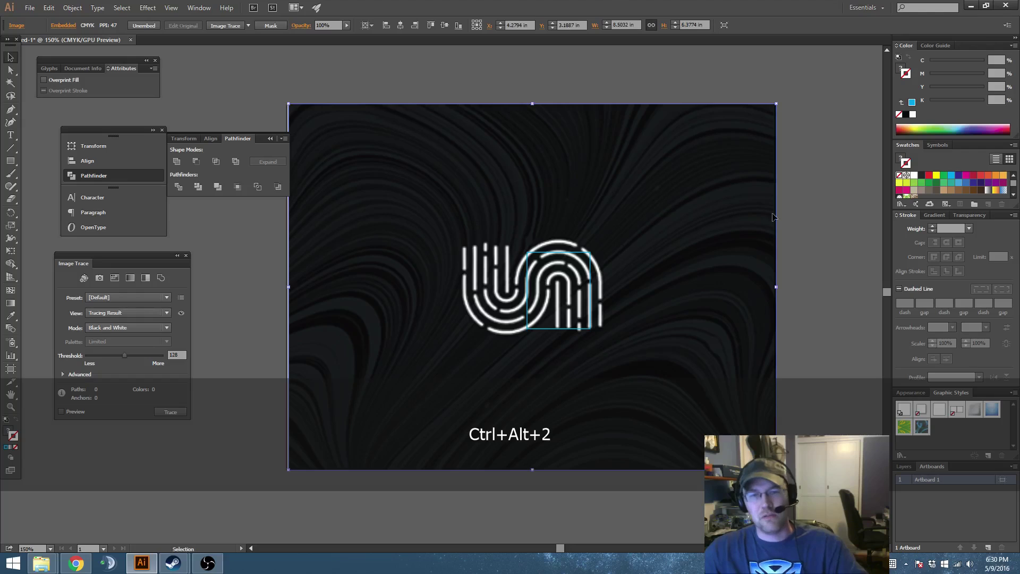
pyautogui.moveTo(710, 199); pyautogui.dragTo(596, 234)
pyautogui.hotkey('ctrl', 'z')
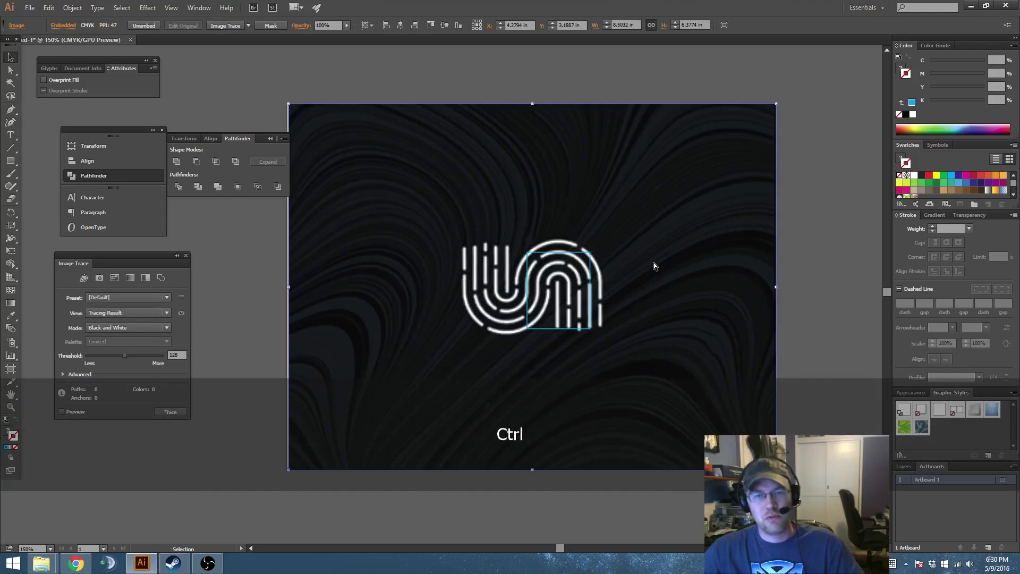
pyautogui.hotkey('ctrl', '2')
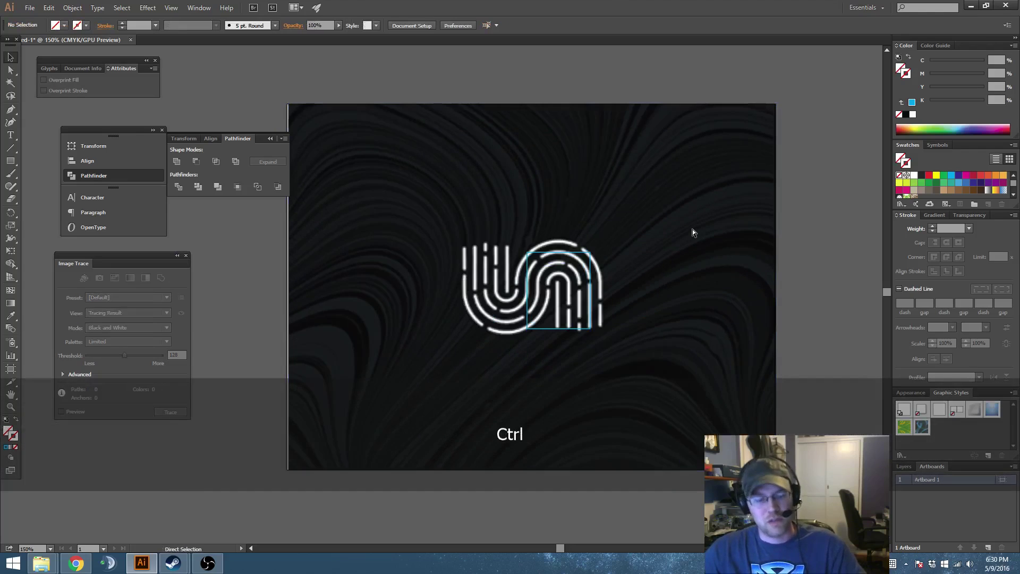
pyautogui.hotkey('ctrl', 'alt', '2')
pyautogui.moveTo(711, 215); pyautogui.dragTo(691, 232)
pyautogui.hotkey('ctrl', 'z')
pyautogui.hotkey('ctrl', '2')
# Duplicate the arch rectangle over the logo's left half, flush against the original's left edge
pyautogui.press('space')
pyautogui.scroll(3, 626, 234)
pyautogui.press('space')
pyautogui.scroll(2, 695, 264)
pyautogui.press('space')
pyautogui.click(694, 293)
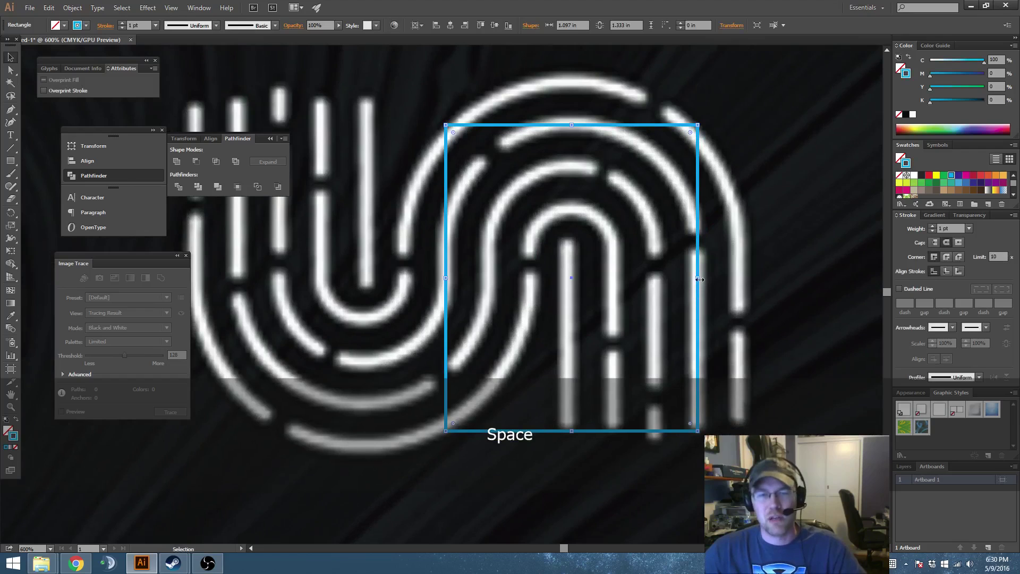
pyautogui.click(661, 307)
pyautogui.press('space')
pyautogui.moveTo(661, 307)
pyautogui.mouseDown()
pyautogui.moveTo(676, 277)
pyautogui.moveTo(673, 301)
pyautogui.mouseUp()
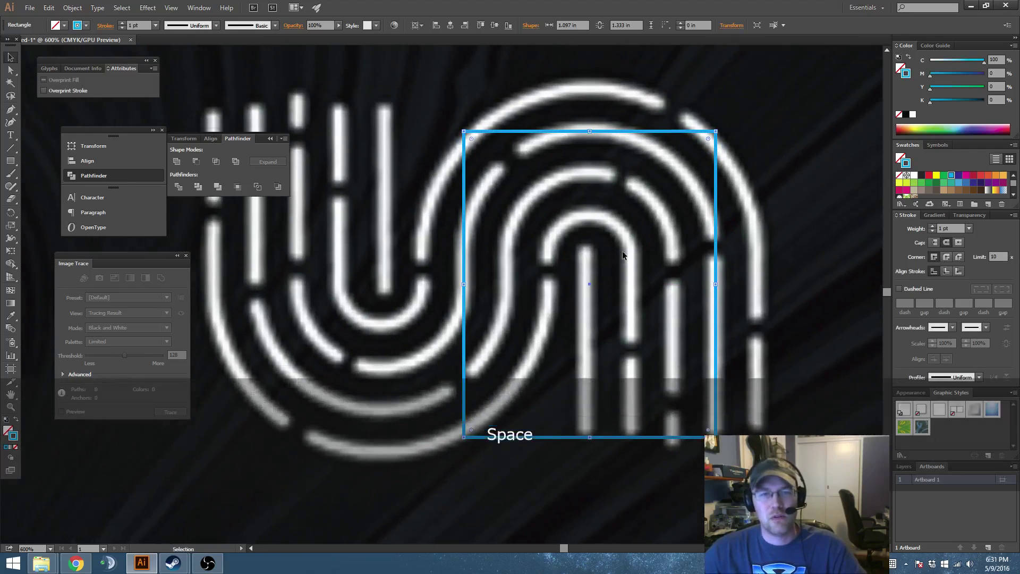
pyautogui.press('space')
pyautogui.moveTo(695, 290); pyautogui.dragTo(551, 304)
pyautogui.press('space')
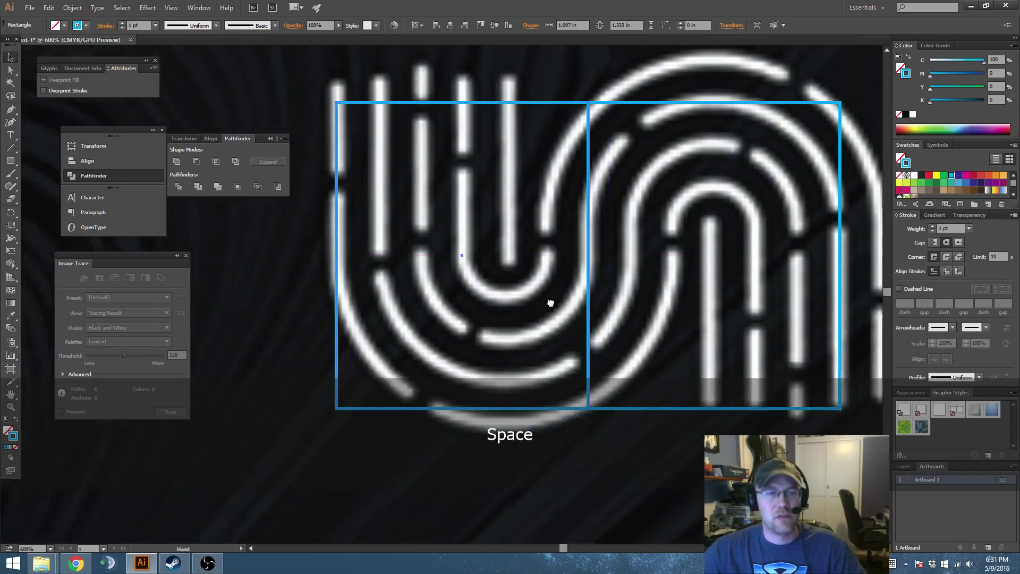
# Try fitting the copied rectangle to the logo's left curves by narrowing it to about 0.91 in and raising its bottom edge
pyautogui.moveTo(414, 257); pyautogui.dragTo(457, 256)
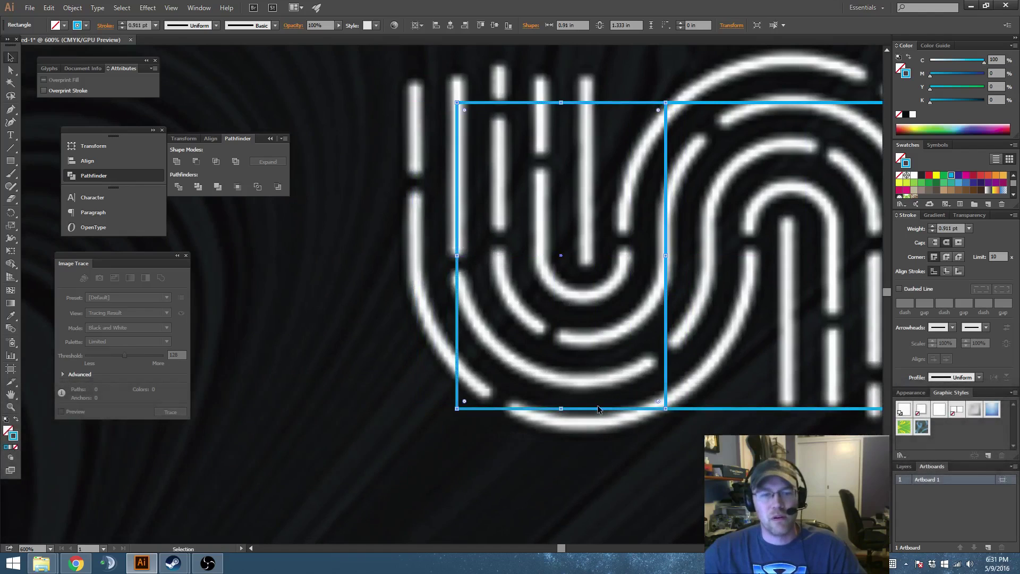
pyautogui.moveTo(599, 409); pyautogui.dragTo(607, 380)
pyautogui.press('space')
pyautogui.moveTo(697, 329); pyautogui.dragTo(598, 338)
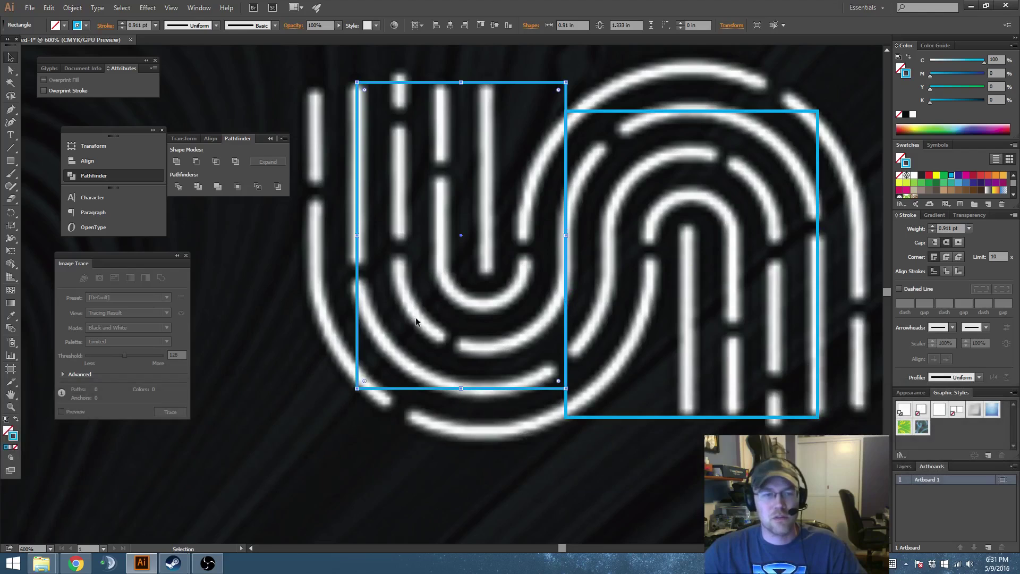
pyautogui.moveTo(440, 392); pyautogui.dragTo(482, 349)
pyautogui.moveTo(357, 193); pyautogui.dragTo(400, 212)
pyautogui.press('space')
pyautogui.moveTo(485, 217)
pyautogui.mouseDown()
pyautogui.moveTo(486, 253)
pyautogui.moveTo(494, 217)
pyautogui.mouseUp()
# Undo the last adjustments and delete the copied rectangle on the logo's left half
pyautogui.moveTo(638, 245); pyautogui.dragTo(630, 241)
pyautogui.hotkey('ctrl', 'z')
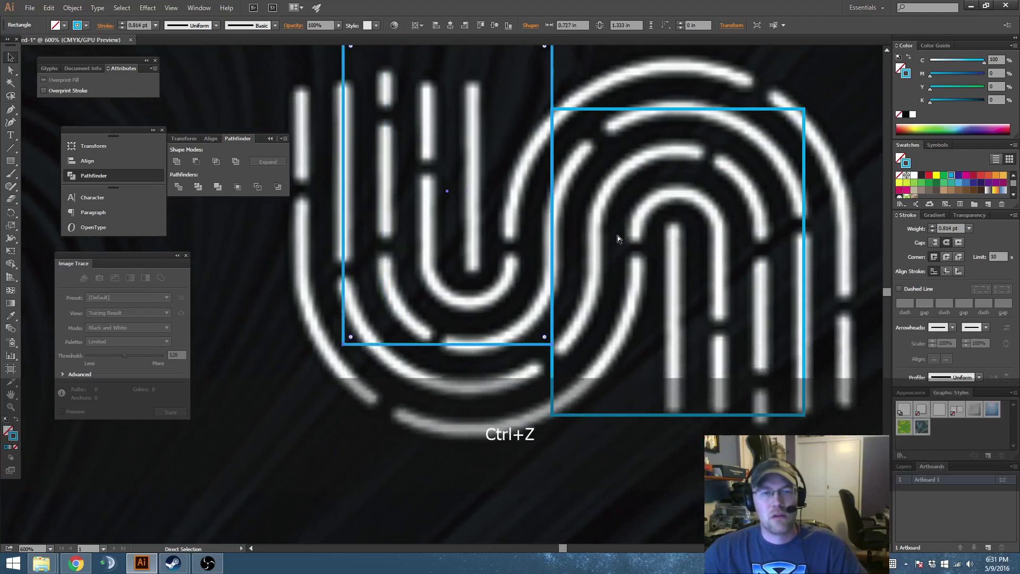
pyautogui.hotkey('ctrl', 'z')
pyautogui.press('Delete')
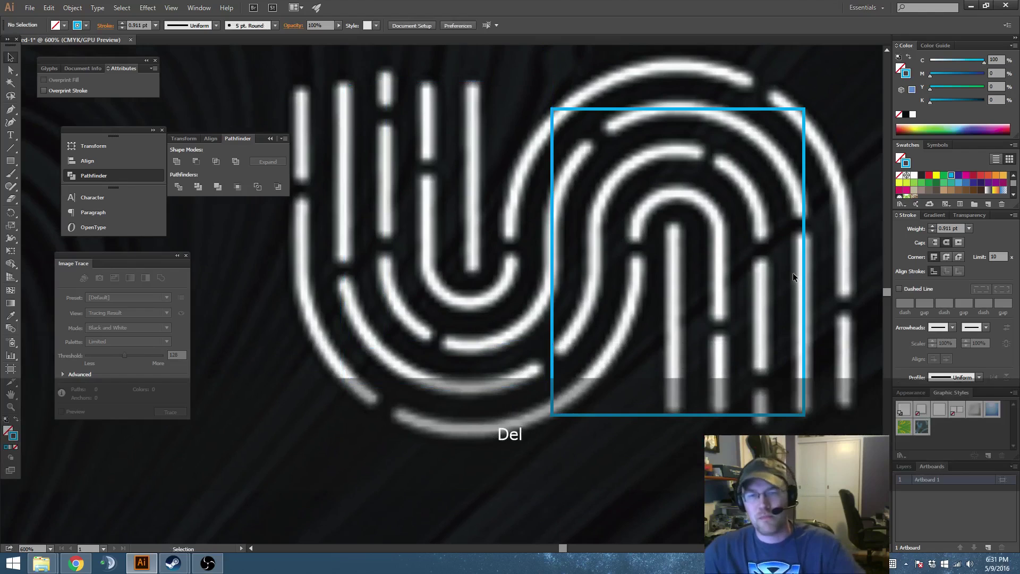
# Duplicate the full-size arch rectangle over the logo's left half so both rectangles share one vertical edge
pyautogui.moveTo(803, 273); pyautogui.dragTo(536, 276)
pyautogui.scroll(-1, 524, 271)
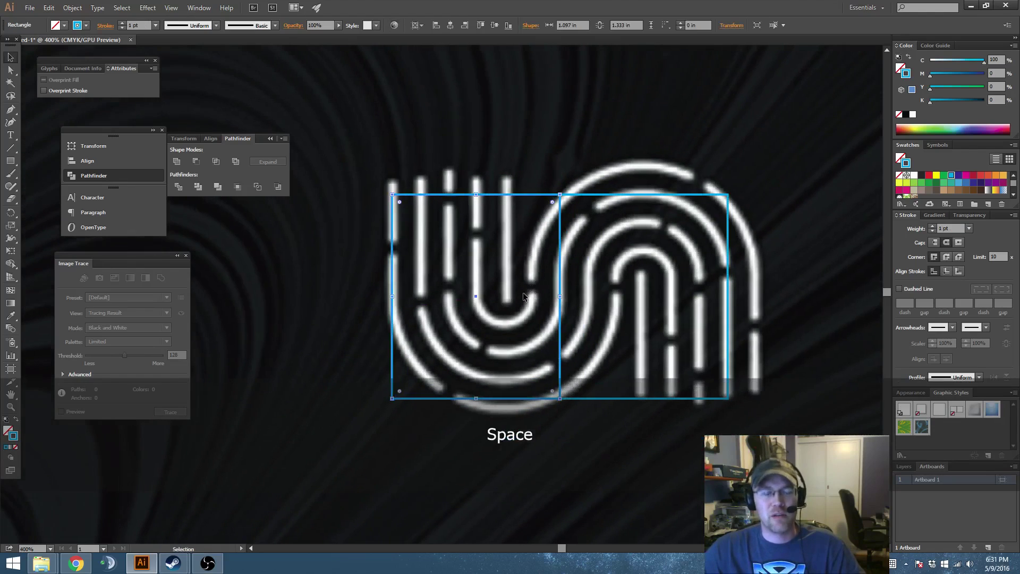
pyautogui.scroll(1, 542, 302)
pyautogui.moveTo(549, 323); pyautogui.dragTo(588, 305)
# Offset the left rectangle by -0.18 in with miter joins and stretch the new rectangle up to the outer one's top edge
pyautogui.click(72, 7)
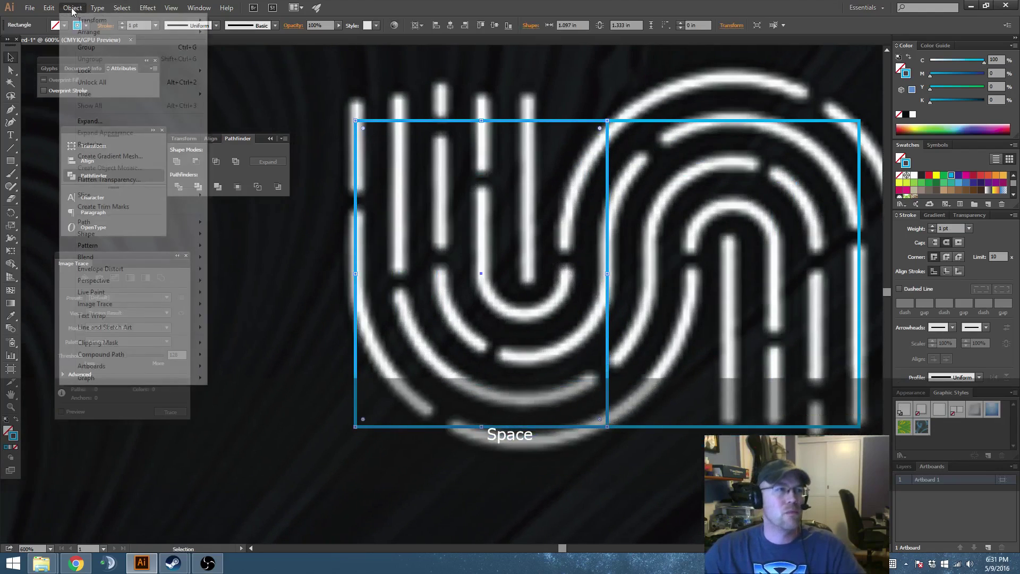
pyautogui.moveTo(124, 222)
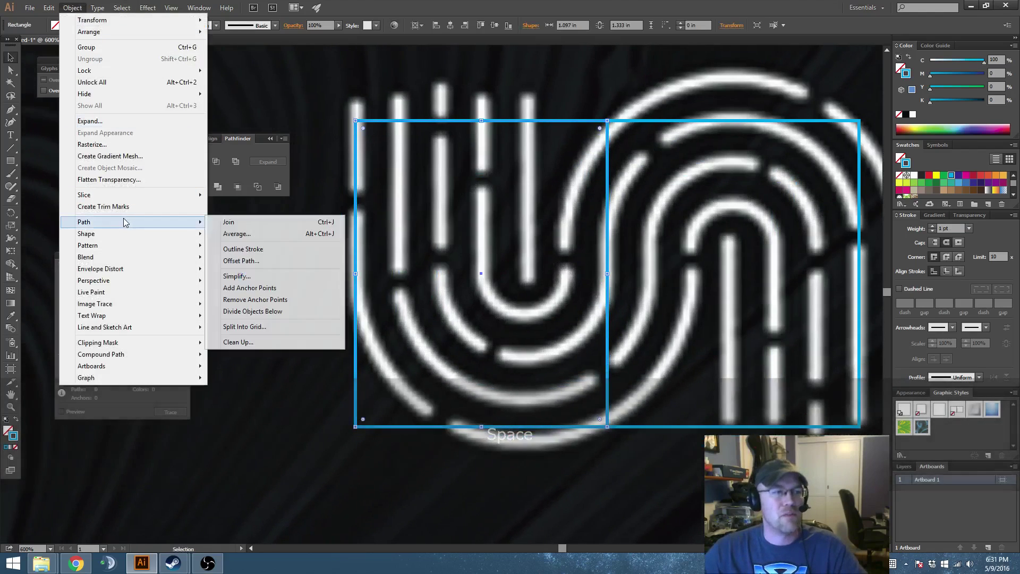
pyautogui.click(247, 261)
pyautogui.moveTo(822, 75); pyautogui.dragTo(800, 89)
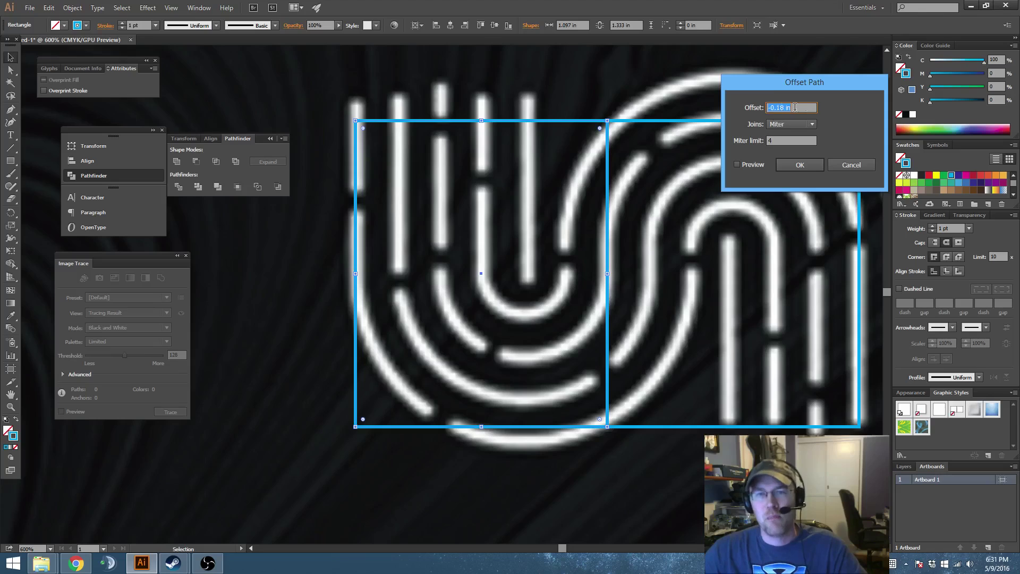
pyautogui.click(751, 166)
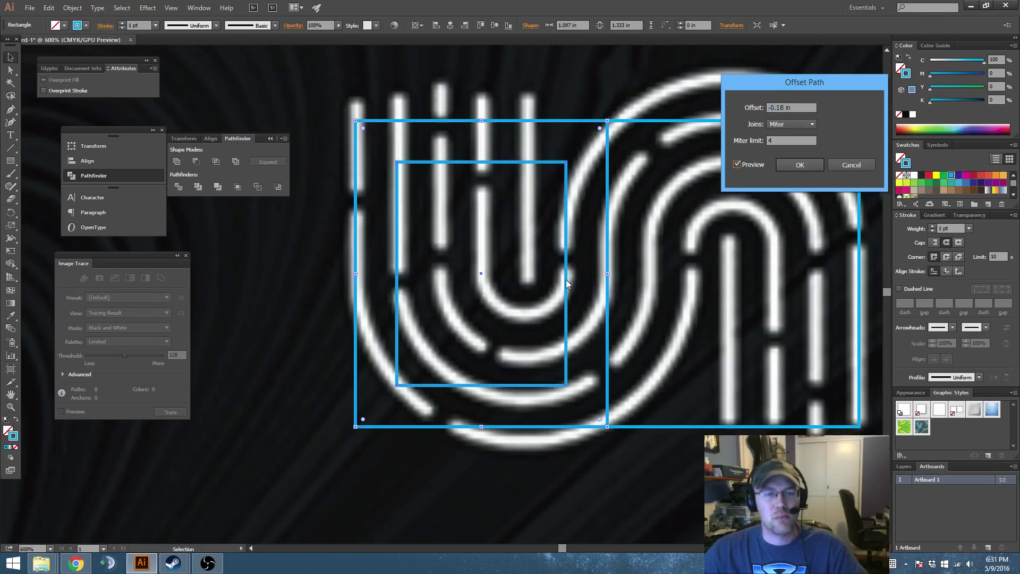
pyautogui.click(800, 164)
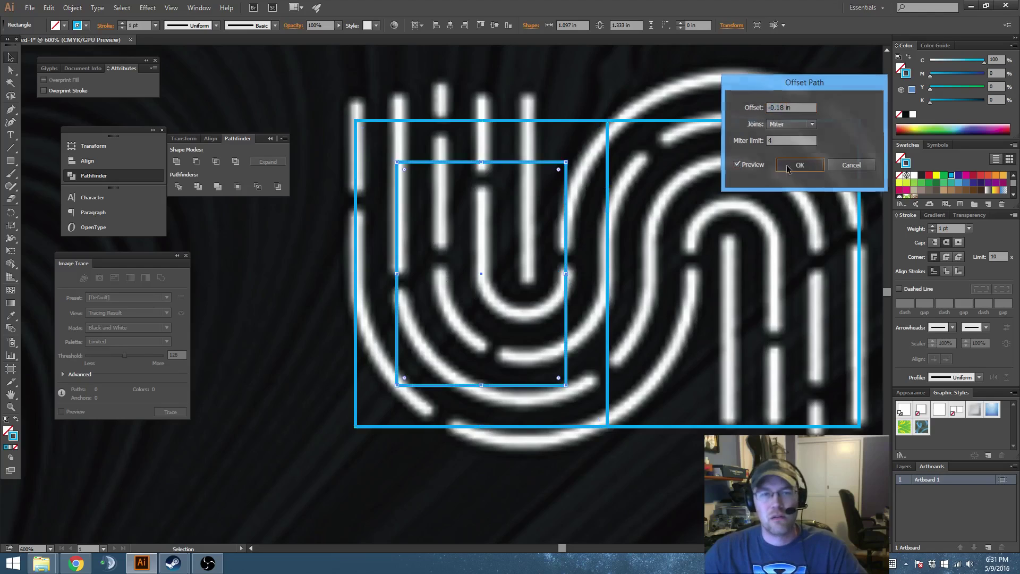
pyautogui.moveTo(484, 163); pyautogui.dragTo(481, 121)
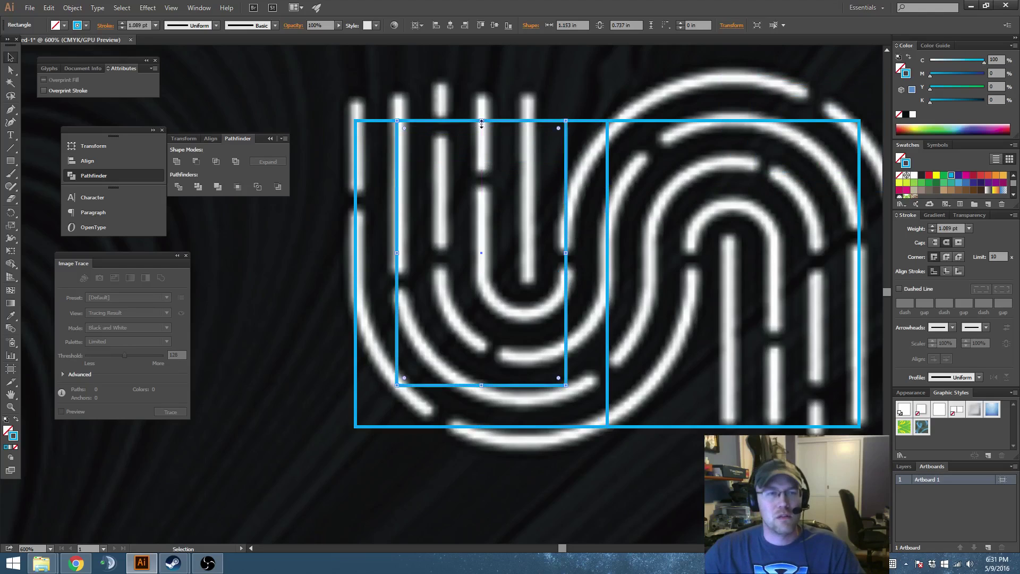
# Offset the inner left rectangle by -0.18 in and stretch the new rectangle's right side to the outer rectangle's right edge
pyautogui.click(73, 7)
pyautogui.moveTo(107, 222)
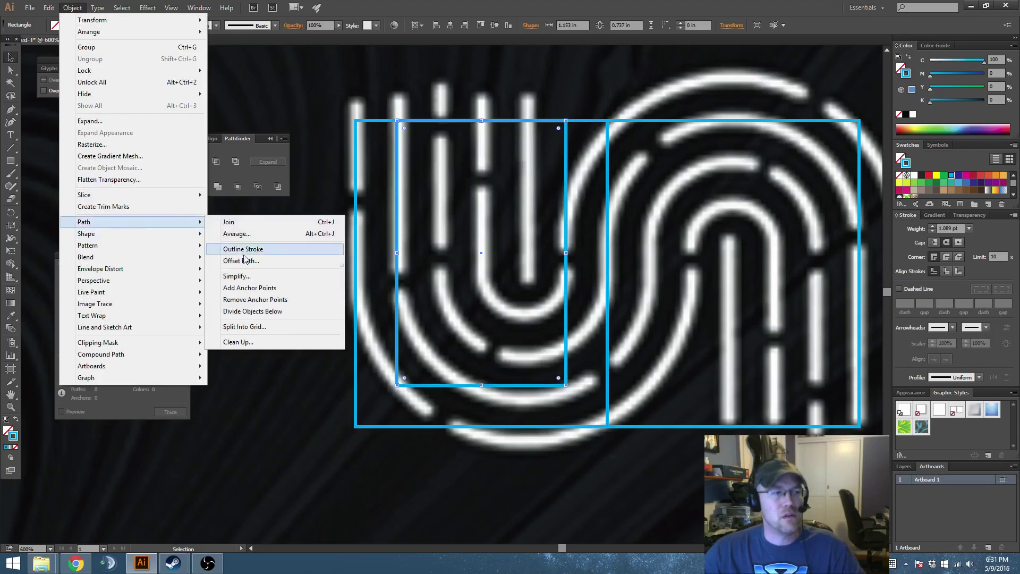
pyautogui.click(239, 259)
pyautogui.click(816, 166)
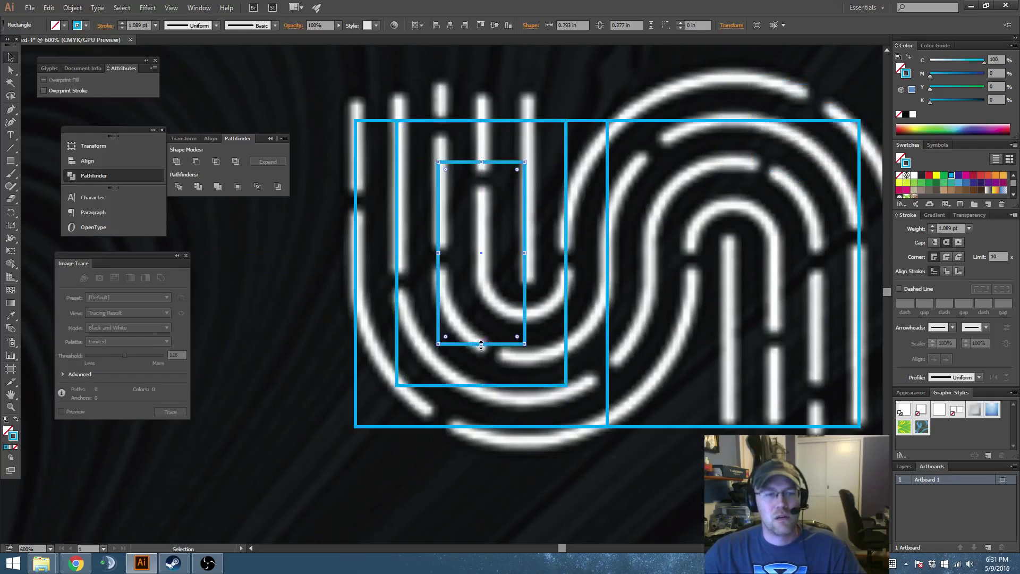
pyautogui.moveTo(481, 346); pyautogui.dragTo(481, 352)
pyautogui.hotkey('ctrl', 'z')
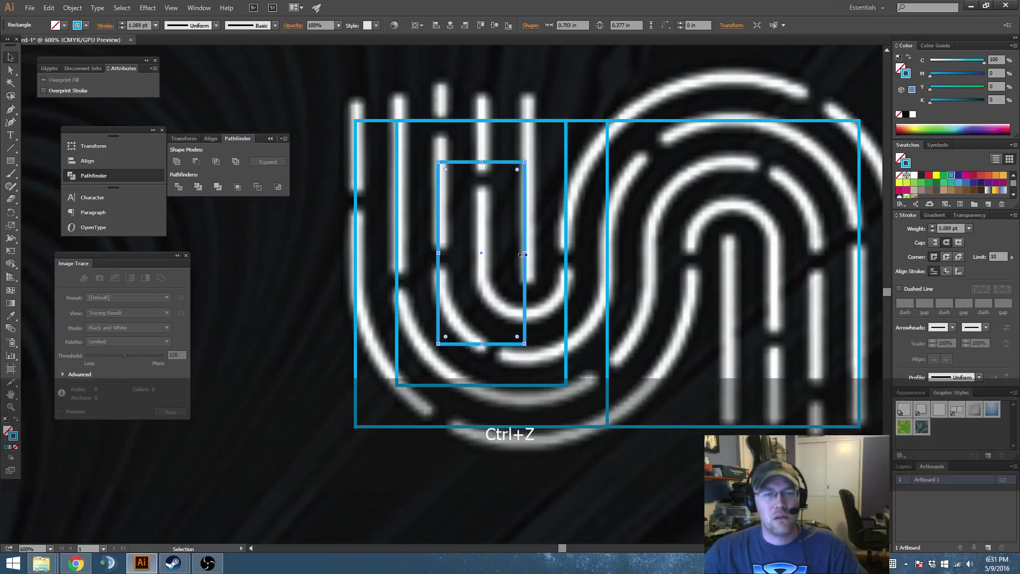
pyautogui.moveTo(526, 253); pyautogui.dragTo(607, 253)
# Try widening the middle left rectangle by moving its right edge outward, undoing each change
pyautogui.click(397, 248)
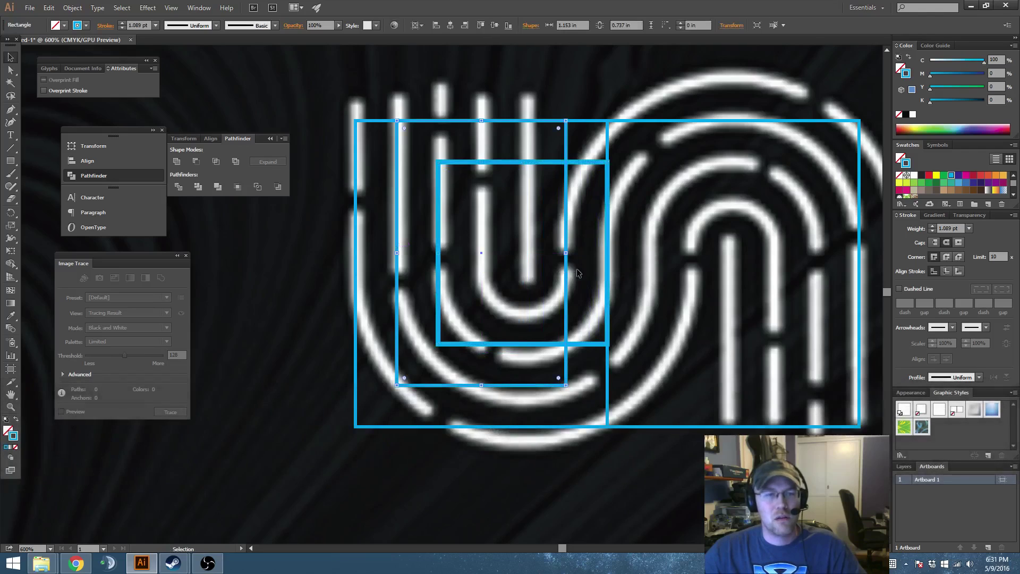
pyautogui.moveTo(567, 255); pyautogui.dragTo(573, 255)
pyautogui.hotkey('ctrl', 'z')
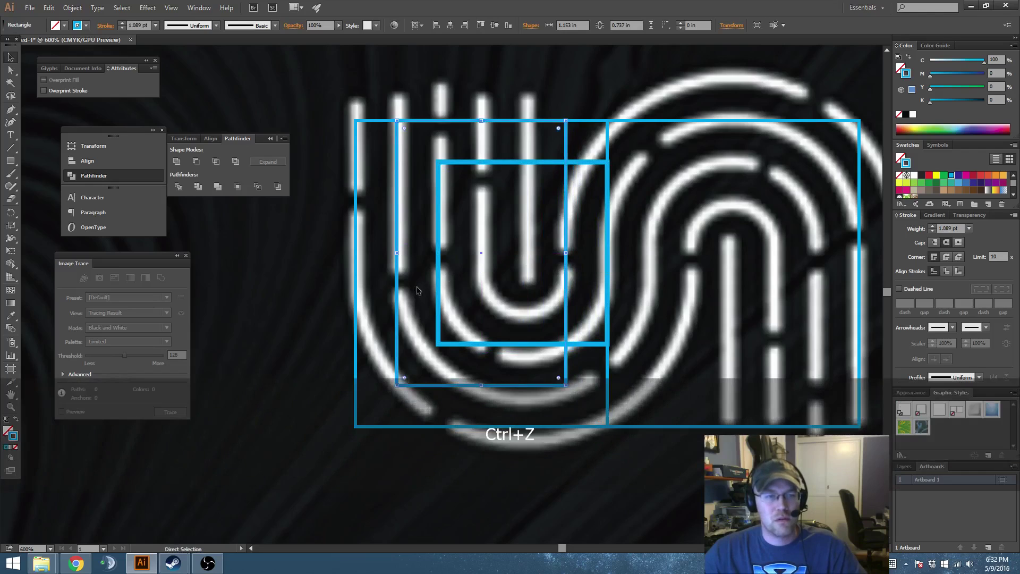
pyautogui.moveTo(566, 253); pyautogui.dragTo(644, 254)
pyautogui.hotkey('ctrl', 'z')
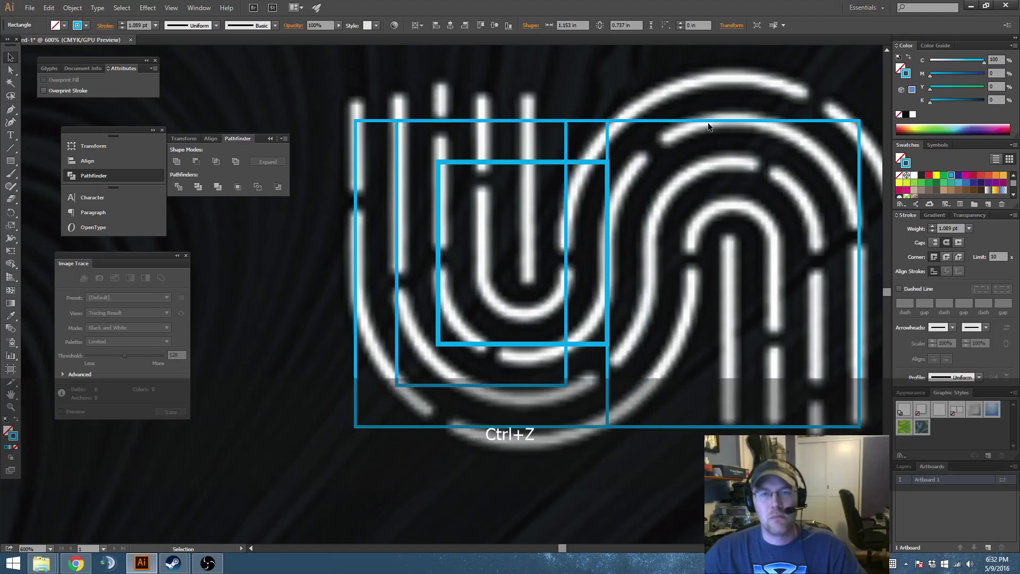
# Offset the right arch rectangle by -0.18 in and stretch the new rectangle down to the outer one's bottom edge
pyautogui.click(708, 124)
pyautogui.moveTo(731, 175); pyautogui.dragTo(608, 181)
pyautogui.click(72, 8)
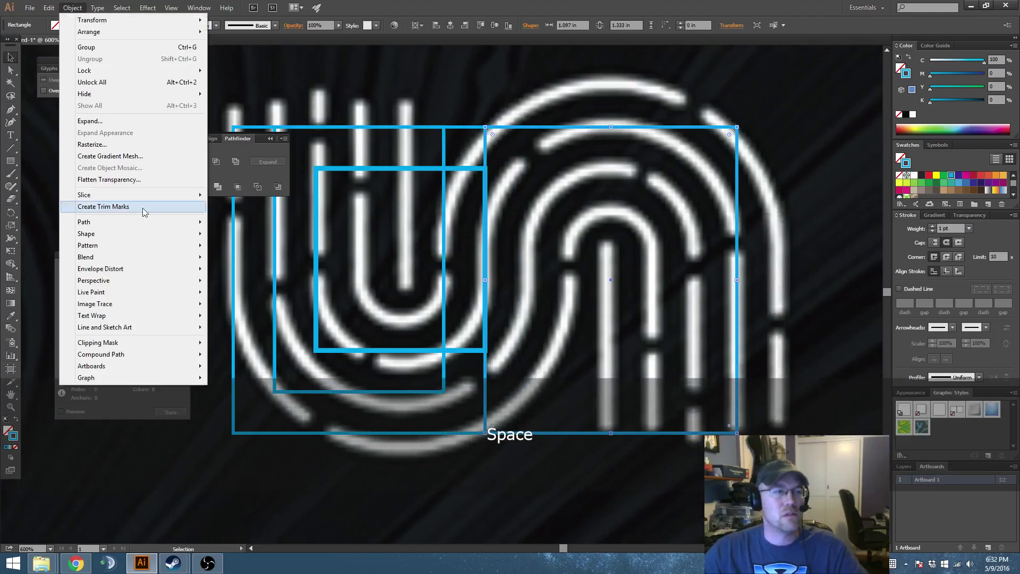
pyautogui.moveTo(143, 222)
pyautogui.click(285, 267)
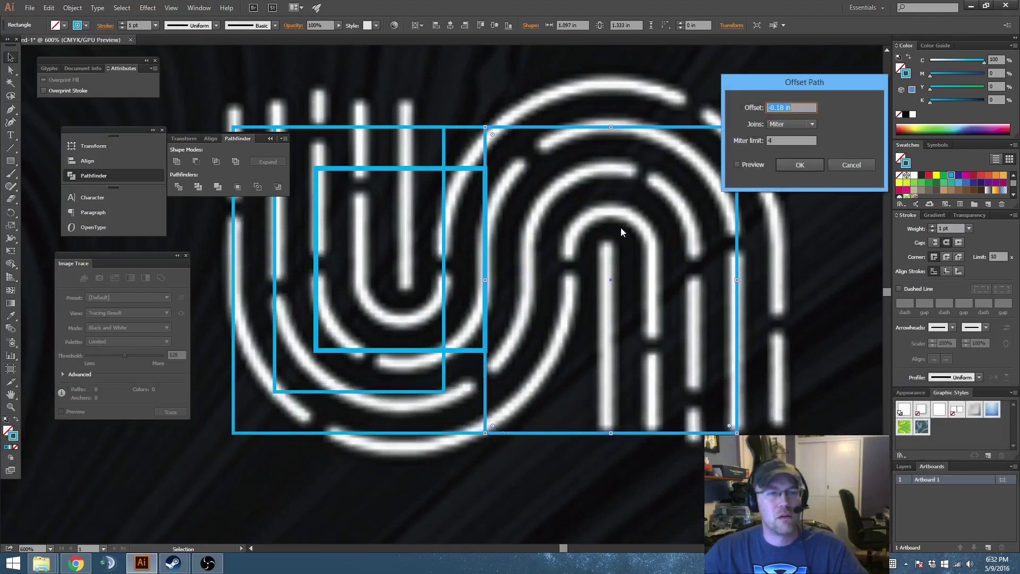
pyautogui.click(800, 165)
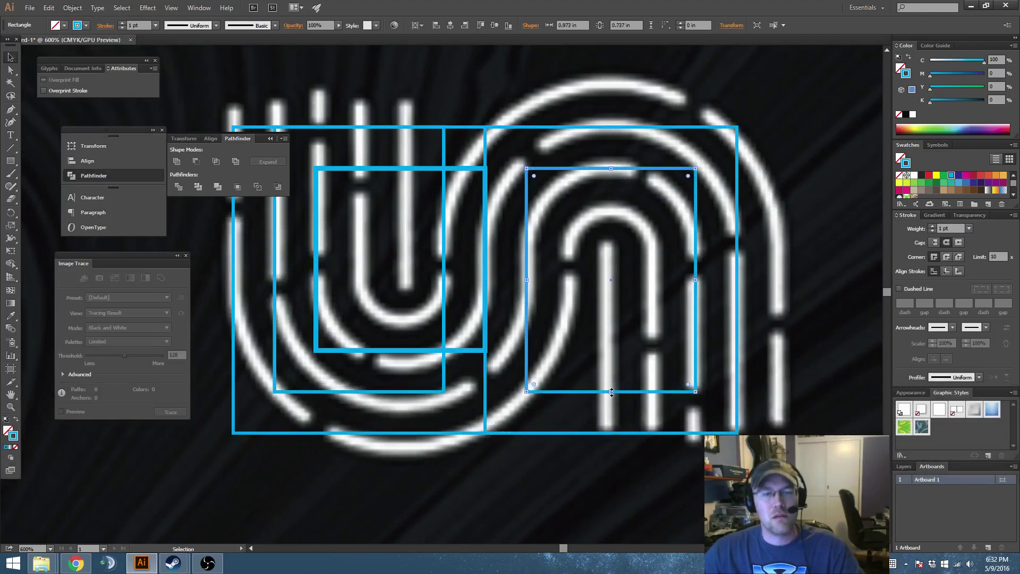
pyautogui.moveTo(612, 393); pyautogui.dragTo(611, 433)
# Offset the inner right rectangle by -0.18 in and extend the innermost rectangle down to the shared bottom edge
pyautogui.click(72, 8)
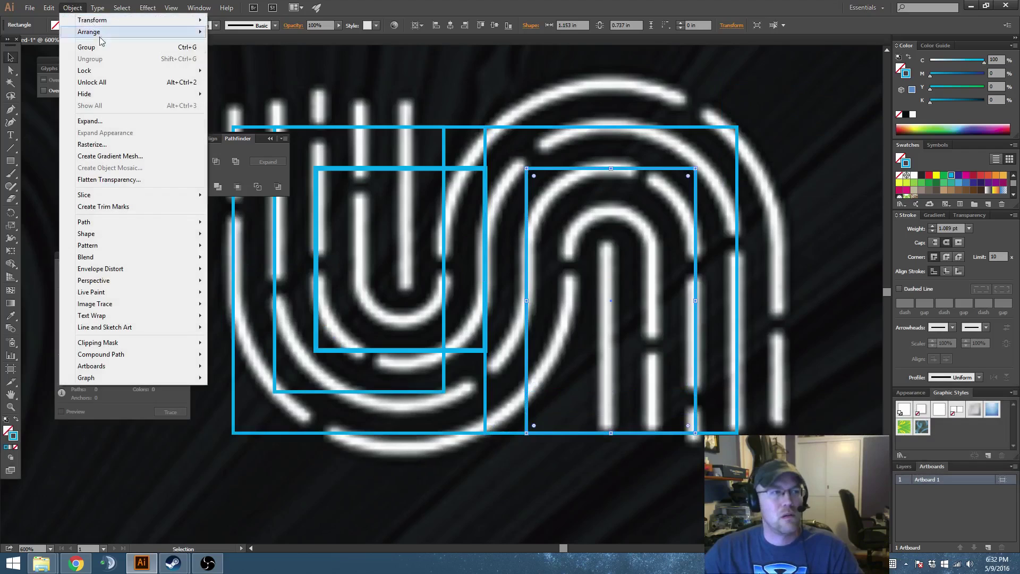
pyautogui.moveTo(146, 221)
pyautogui.click(266, 264)
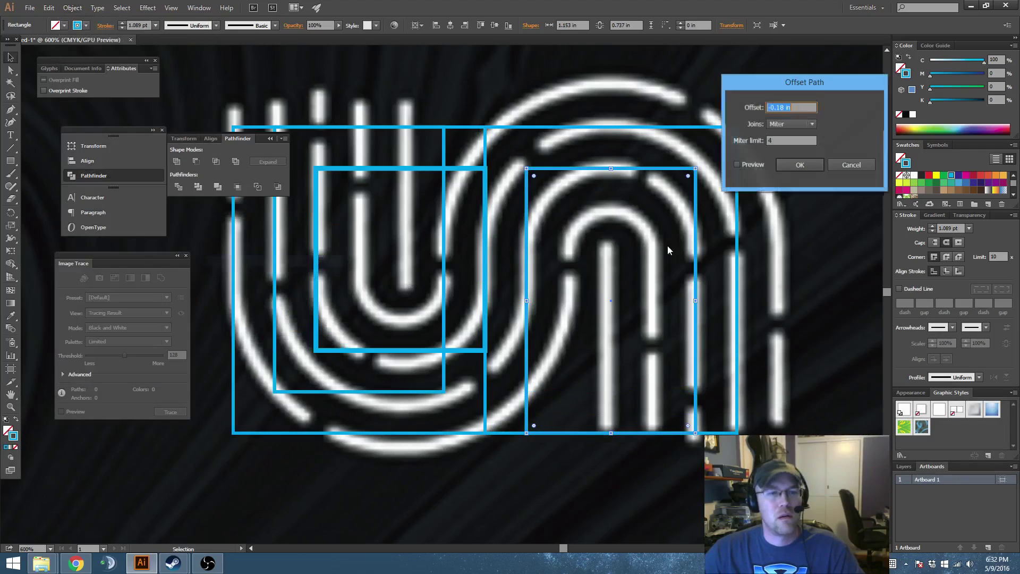
pyautogui.press('Return')
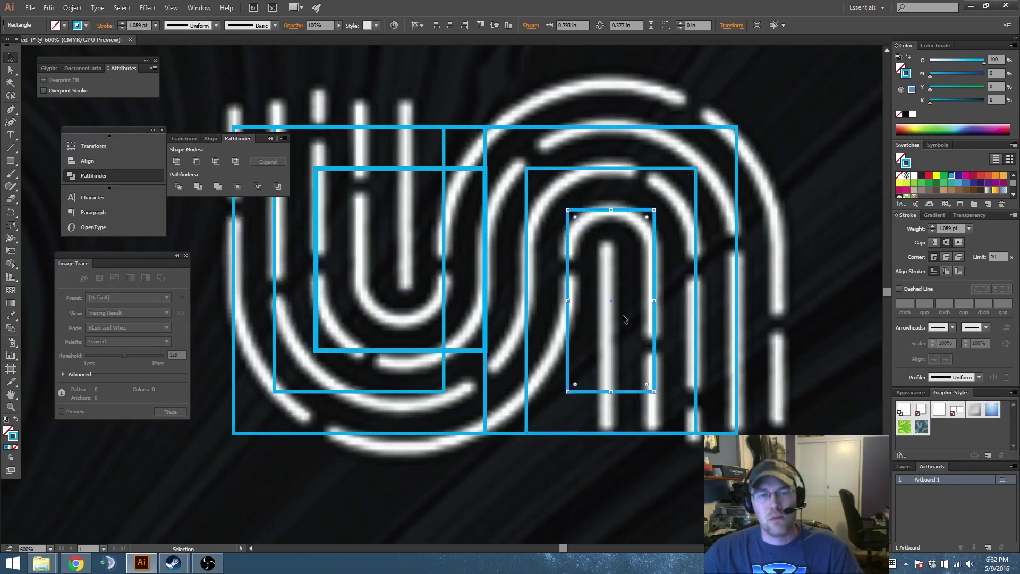
pyautogui.moveTo(611, 392); pyautogui.dragTo(613, 434)
pyautogui.press('space')
pyautogui.moveTo(621, 371); pyautogui.dragTo(653, 393)
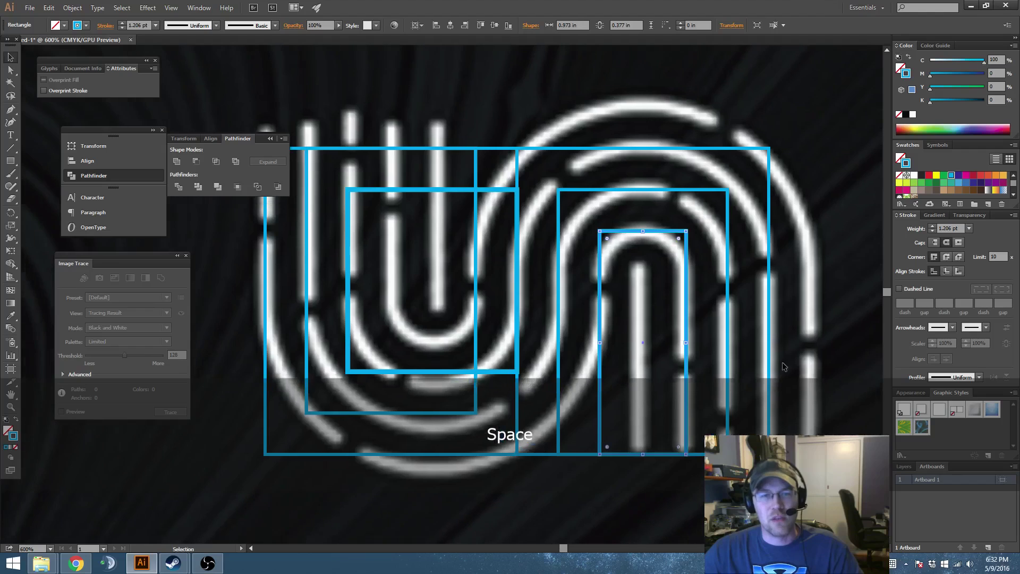
# Offset the outer right arch rectangle outward by 0.18 in
pyautogui.click(769, 303)
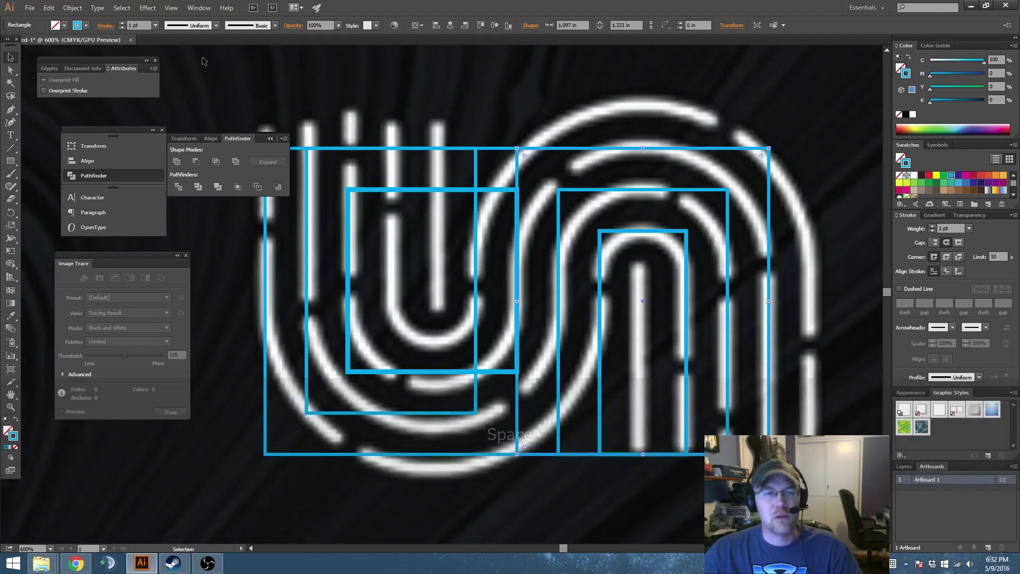
pyautogui.click(73, 7)
pyautogui.moveTo(111, 222)
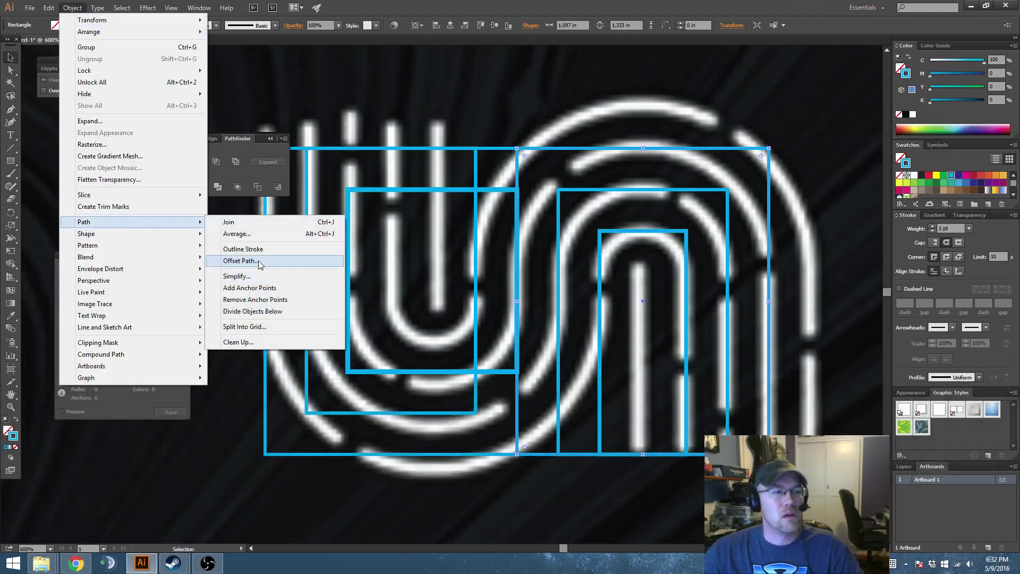
pyautogui.click(258, 262)
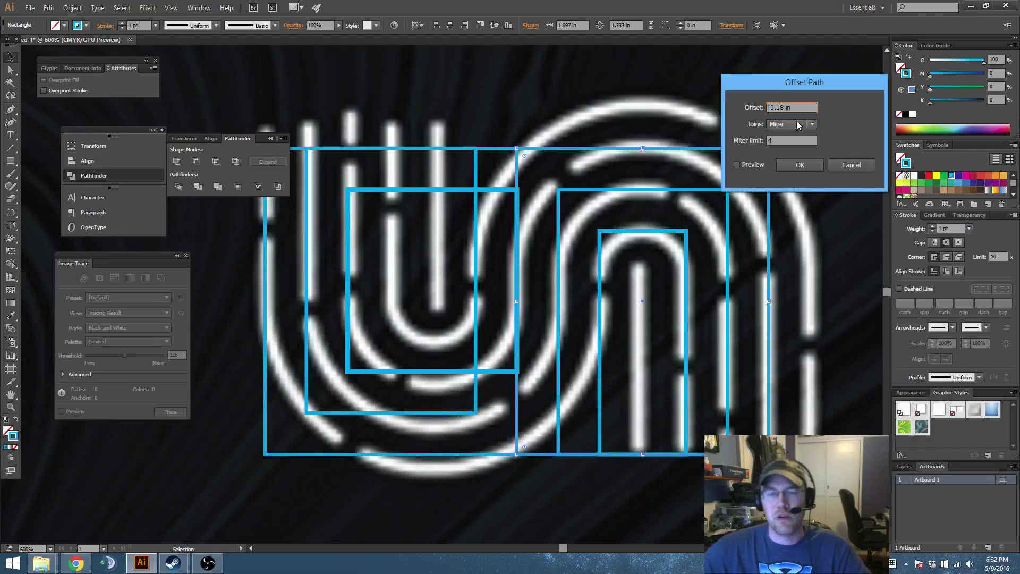
pyautogui.press('BackSpace')
pyautogui.click(746, 164)
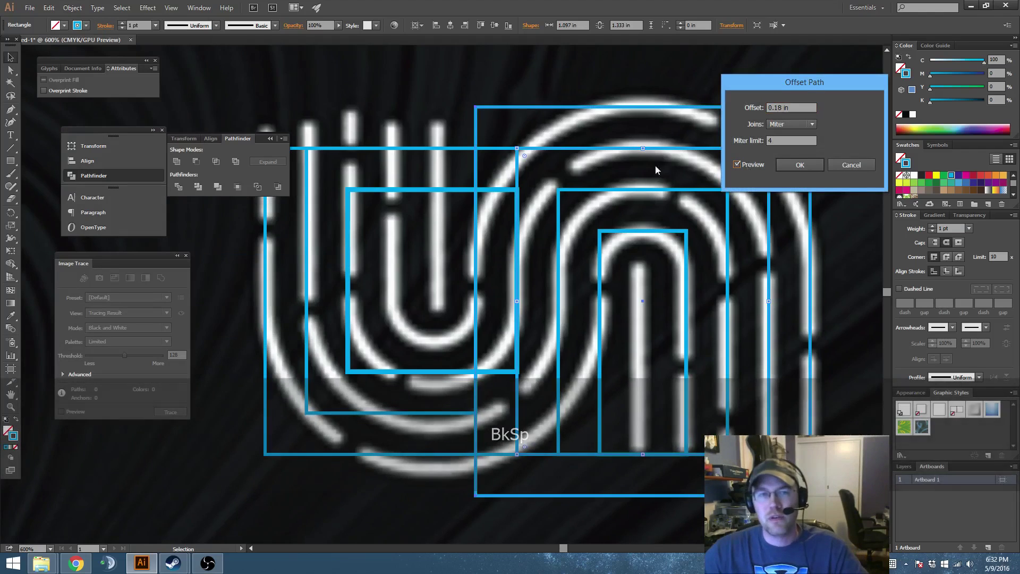
pyautogui.click(803, 165)
# Offset the inner left rectangle by -0.18 in to create a smaller rectangle around the innermost U curve
pyautogui.moveTo(482, 279); pyautogui.dragTo(546, 185)
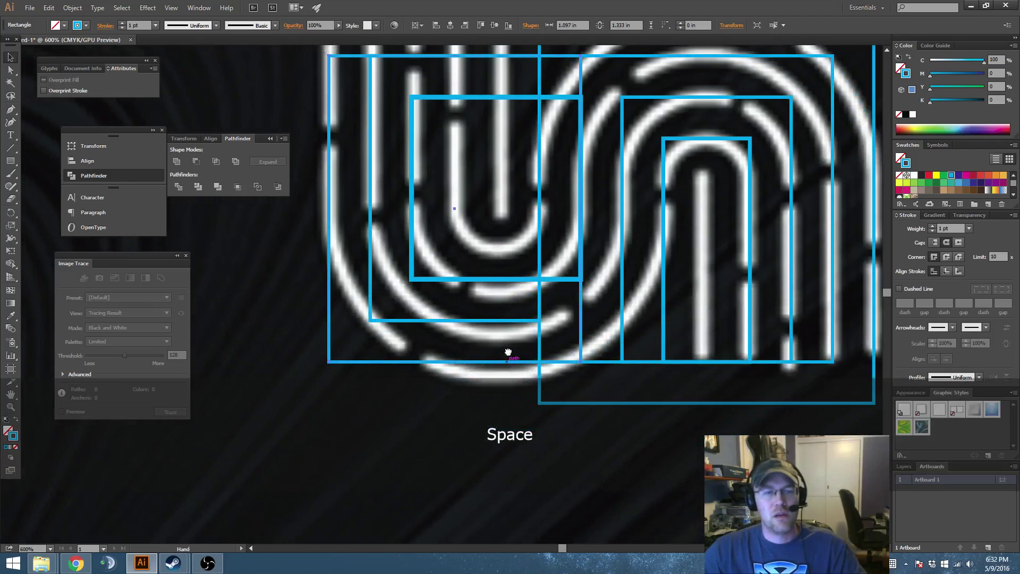
pyautogui.moveTo(508, 352); pyautogui.dragTo(460, 367)
pyautogui.moveTo(511, 395)
pyautogui.mouseDown()
pyautogui.moveTo(503, 381)
pyautogui.moveTo(504, 389)
pyautogui.mouseUp()
pyautogui.moveTo(515, 346); pyautogui.dragTo(510, 377)
pyautogui.click(481, 348)
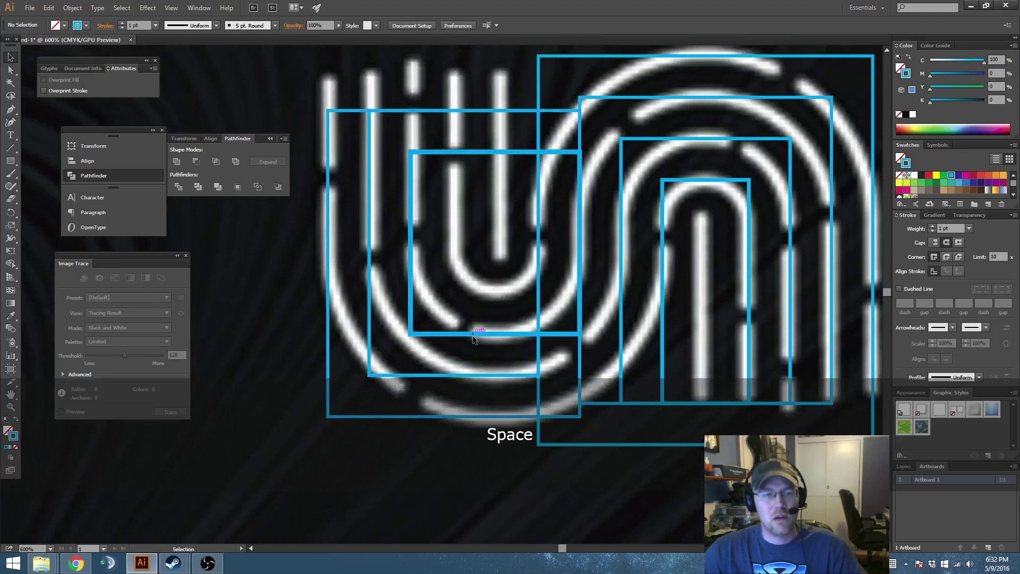
pyautogui.click(474, 333)
pyautogui.click(73, 7)
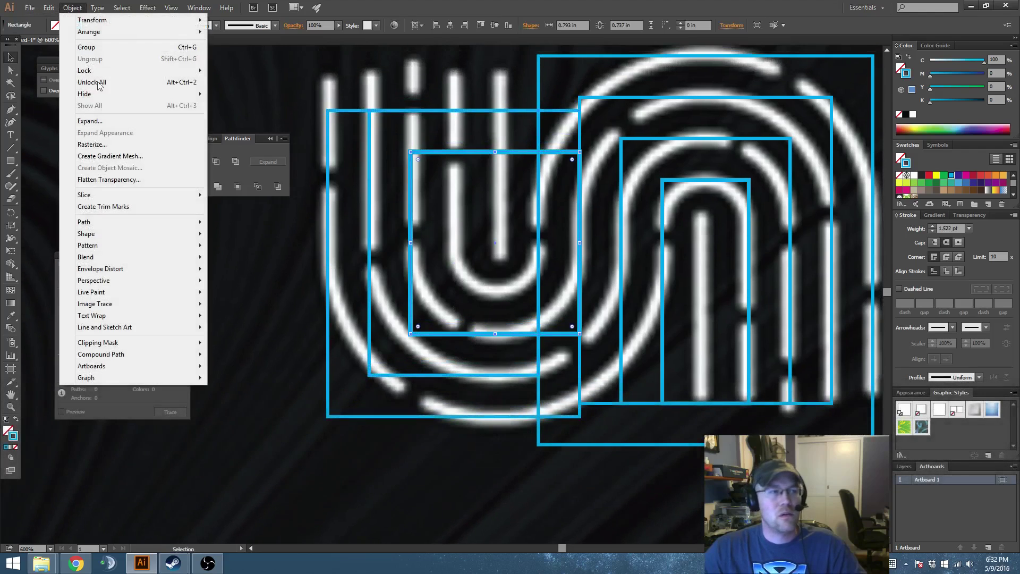
pyautogui.moveTo(152, 228)
pyautogui.click(280, 263)
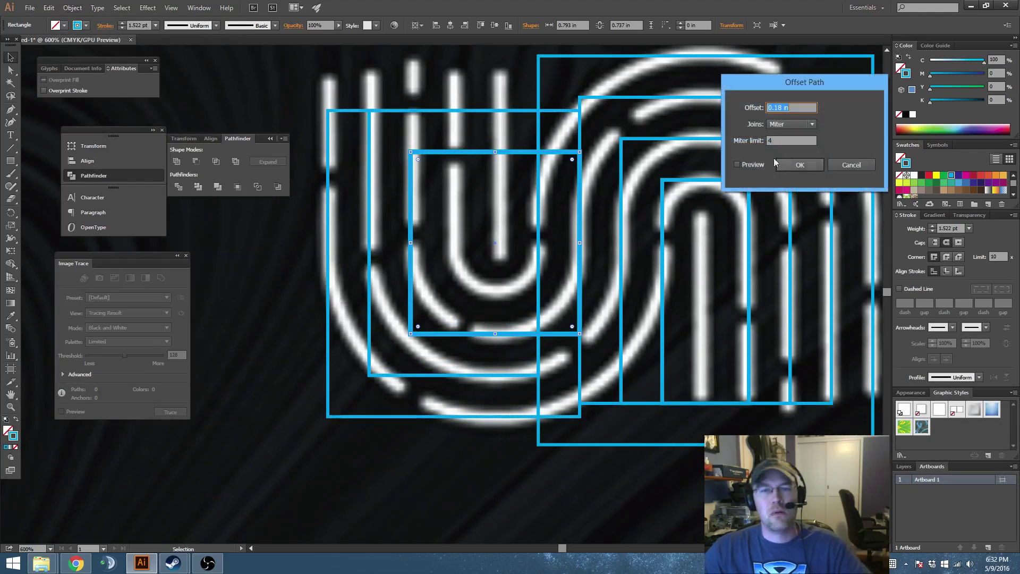
pyautogui.write('-')
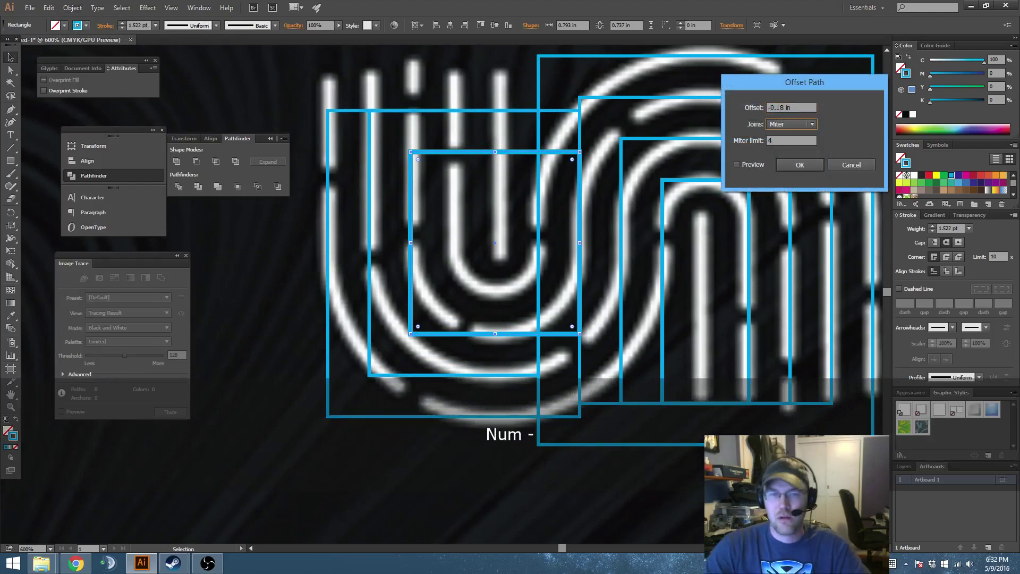
pyautogui.click(751, 167)
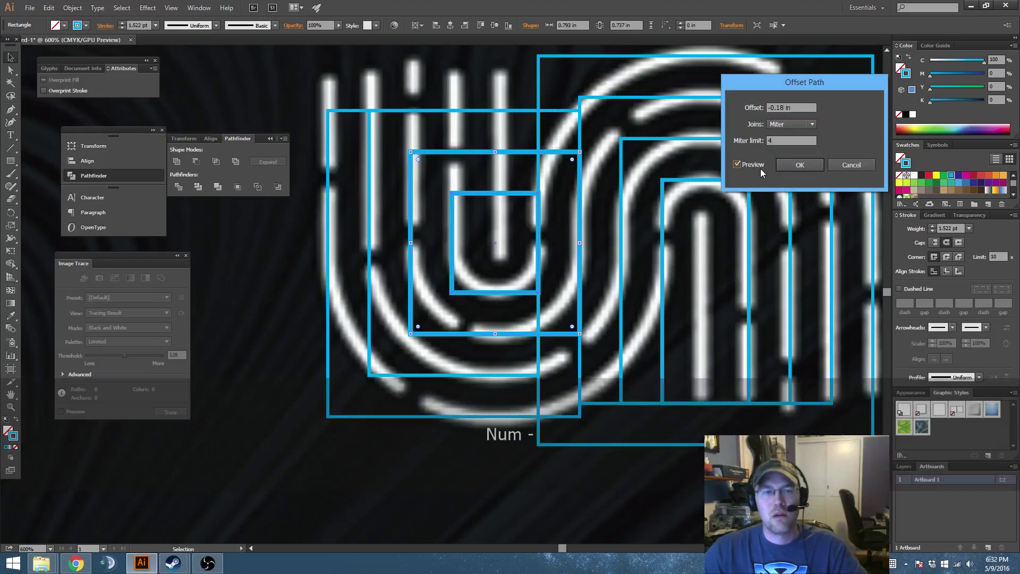
pyautogui.click(800, 164)
# Stretch the tops of the two innermost left rectangles up to the outer left rectangle's top edge
pyautogui.moveTo(495, 194); pyautogui.dragTo(495, 111)
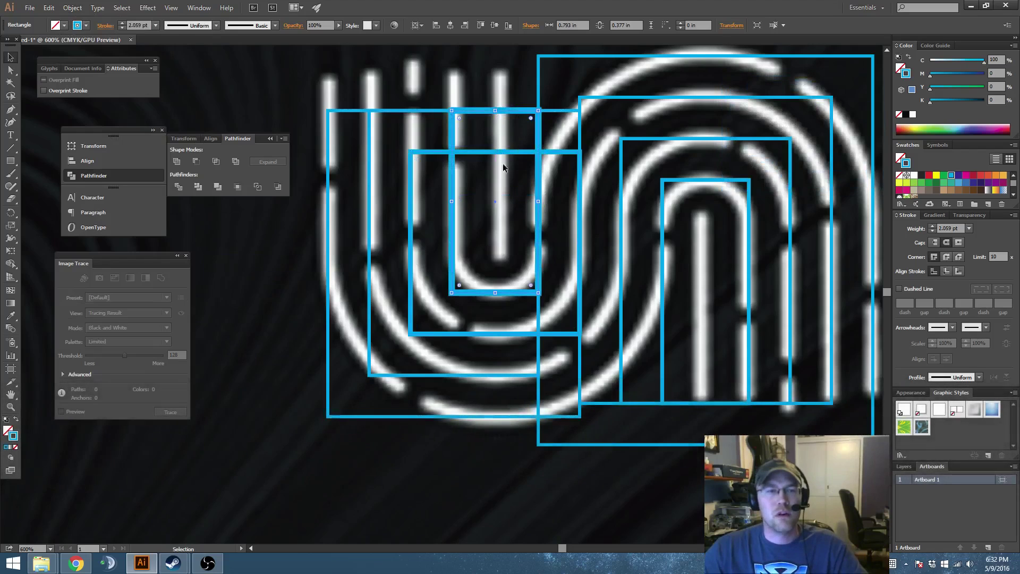
pyautogui.click(503, 151)
pyautogui.moveTo(495, 152); pyautogui.dragTo(497, 110)
# Offset the innermost left and innermost right rectangles together by -0.18 in
pyautogui.press('space')
pyautogui.moveTo(629, 253)
pyautogui.mouseDown()
pyautogui.moveTo(587, 245)
pyautogui.moveTo(616, 265)
pyautogui.mouseUp()
pyautogui.press('space')
pyautogui.scroll(-1, 630, 261)
pyautogui.press('space')
pyautogui.scroll(1, 597, 273)
pyautogui.click(597, 335)
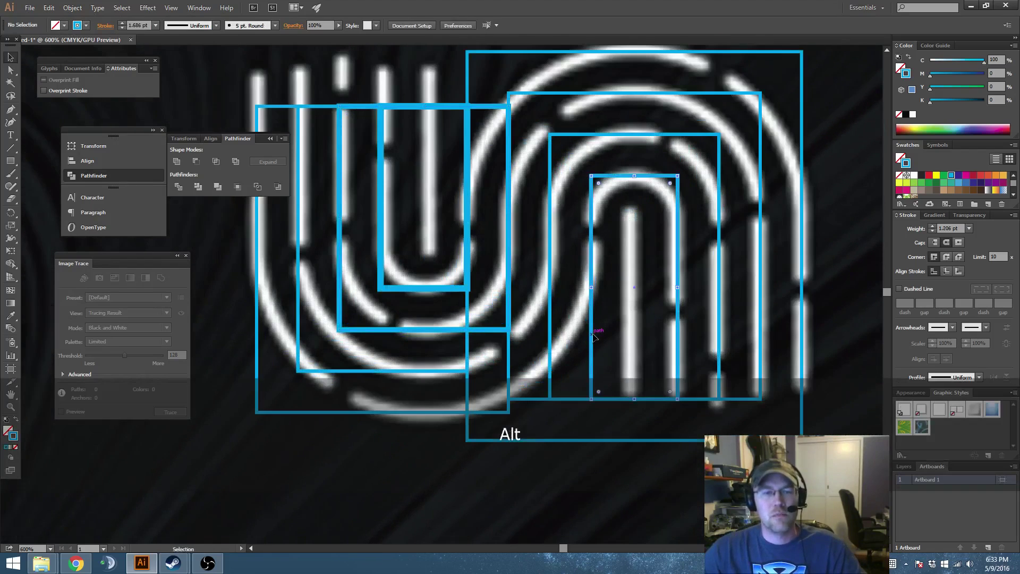
pyautogui.press('space')
pyautogui.moveTo(595, 336); pyautogui.dragTo(614, 348)
pyautogui.press('shift')
pyautogui.keyDown('shift'); pyautogui.click(401, 203); pyautogui.keyUp('shift')
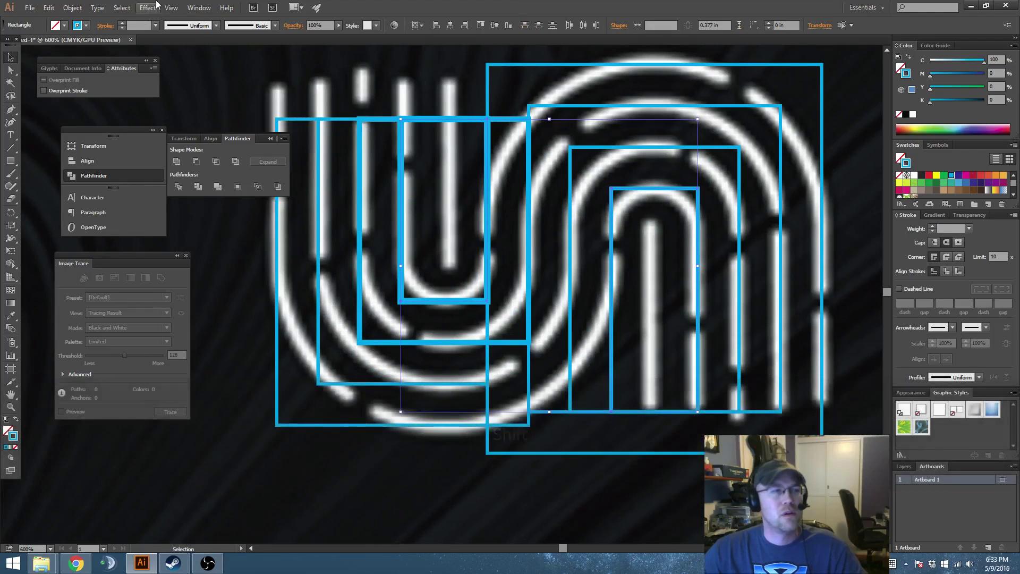
pyautogui.click(72, 7)
pyautogui.moveTo(159, 222)
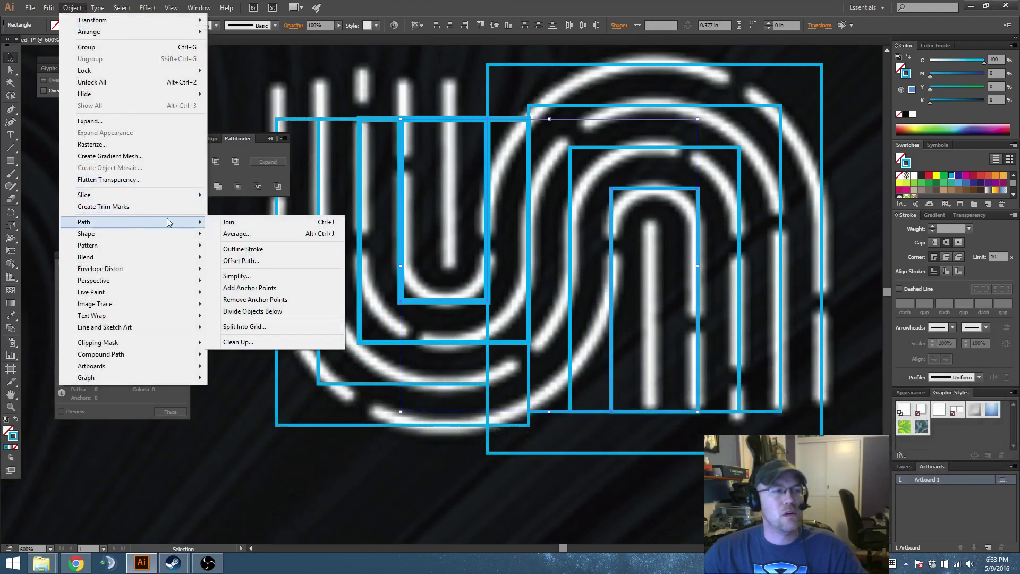
pyautogui.click(239, 267)
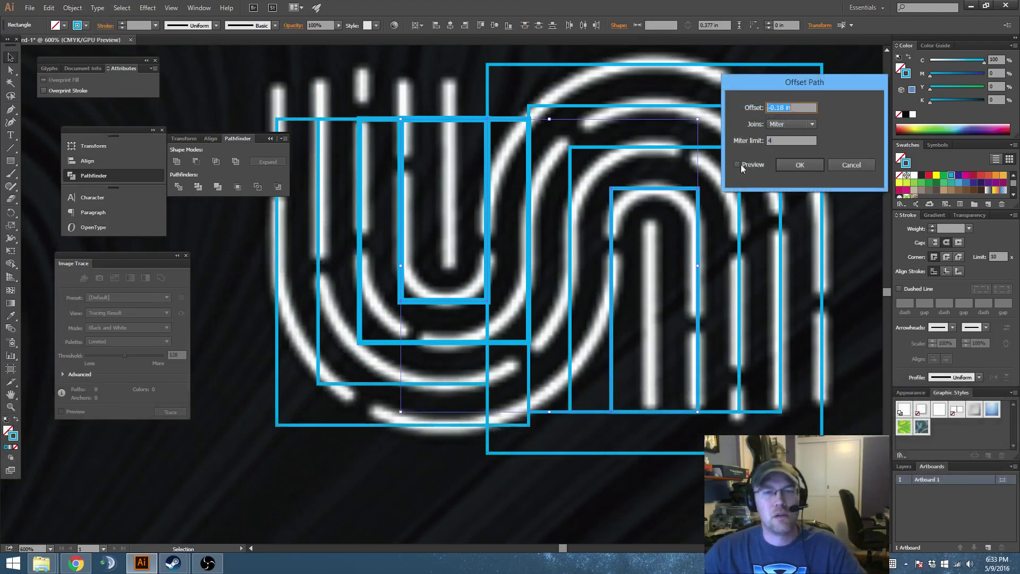
pyautogui.click(800, 165)
pyautogui.click(682, 293)
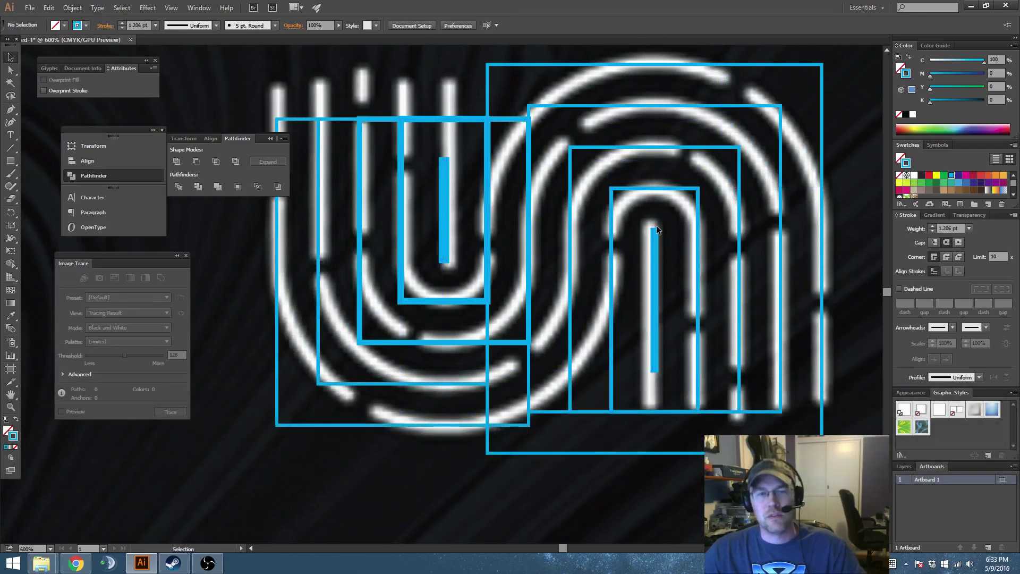
# Widen the narrow rectangle inside the left U to about 0.24 in and set its stroke weight to 1 pt
pyautogui.moveTo(449, 238); pyautogui.dragTo(474, 269)
pyautogui.scroll(2, 474, 269)
pyautogui.click(467, 257)
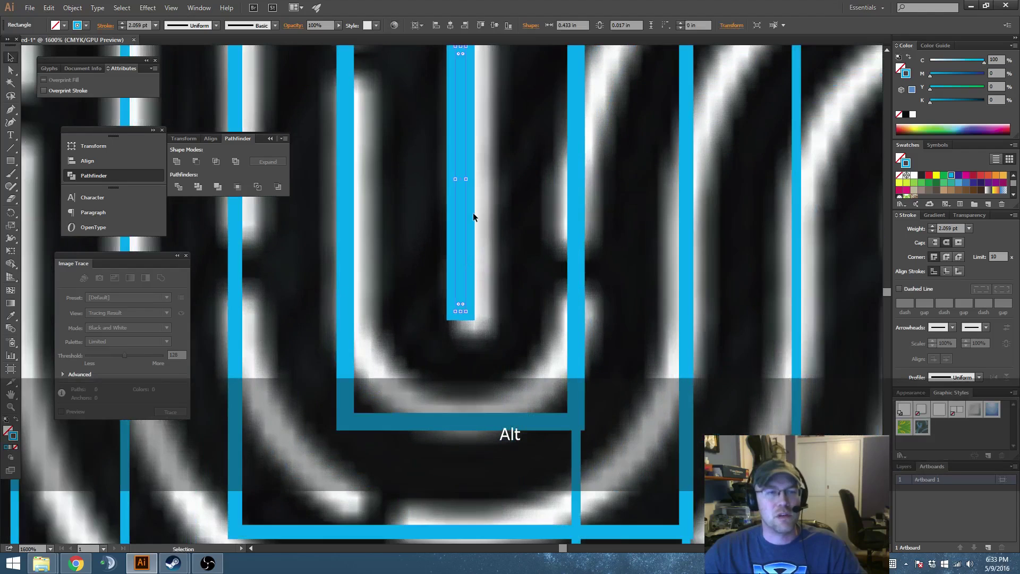
pyautogui.scroll(-2, 473, 213)
pyautogui.moveTo(471, 198)
pyautogui.mouseDown()
pyautogui.moveTo(540, 205)
pyautogui.moveTo(507, 198)
pyautogui.mouseUp()
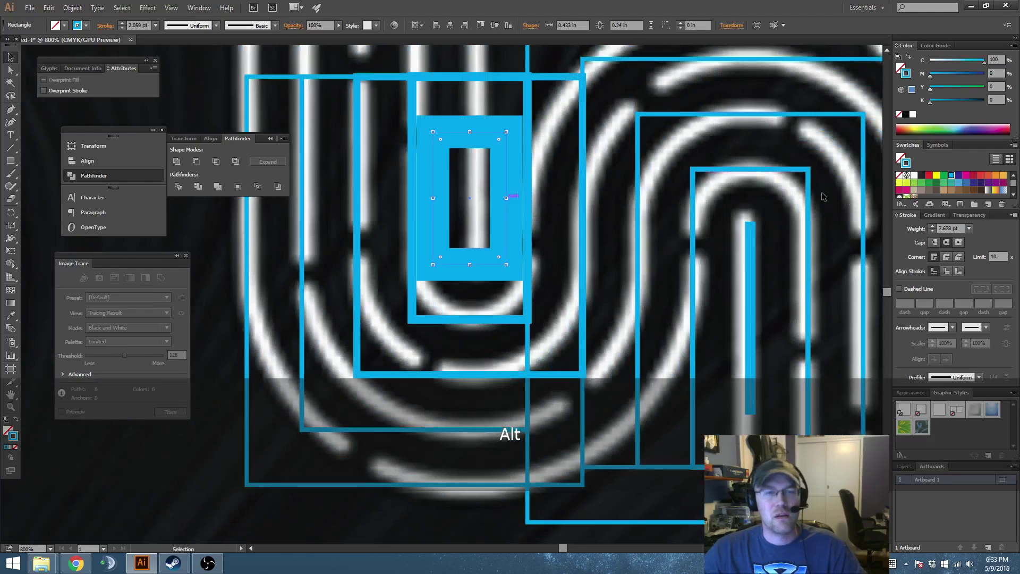
pyautogui.moveTo(960, 228); pyautogui.dragTo(905, 234)
pyautogui.write('1')
pyautogui.press('Return')
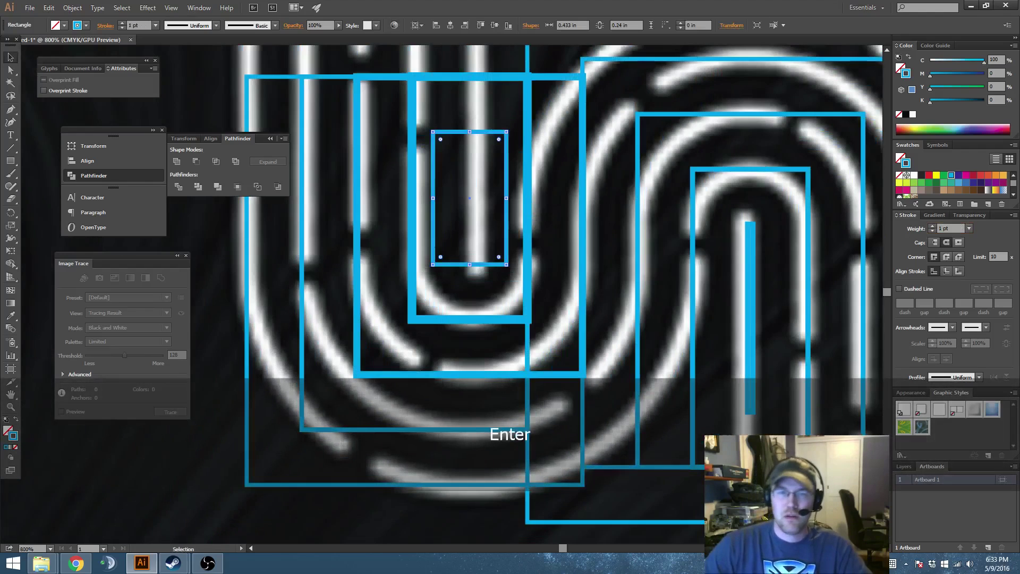
# Try widening the narrow rectangle inside the right arch, undo it, and set the rectangle's stroke weight to 1 pt
pyautogui.click(751, 304)
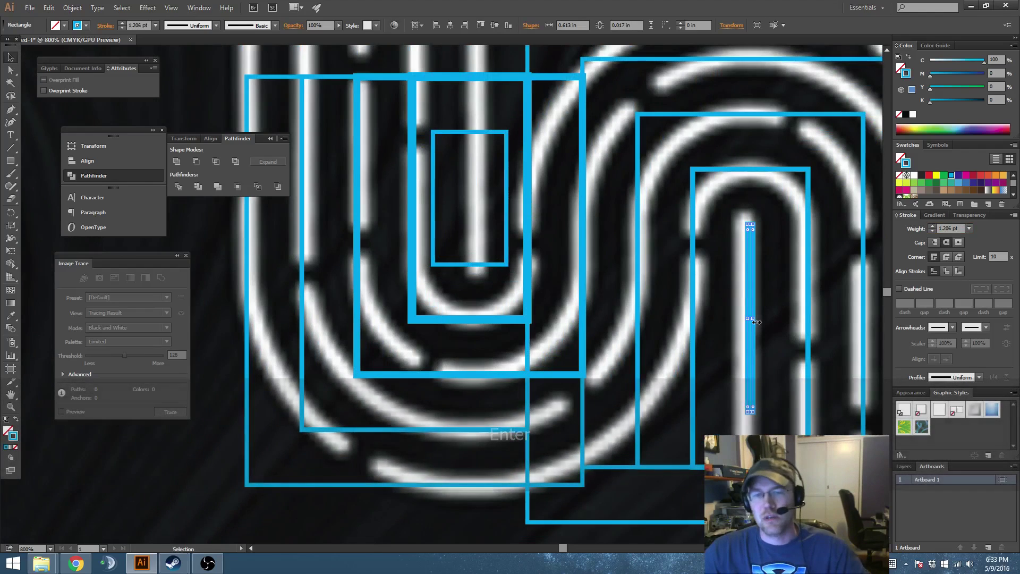
pyautogui.moveTo(755, 318); pyautogui.dragTo(831, 312)
pyautogui.hotkey('ctrl', 'z')
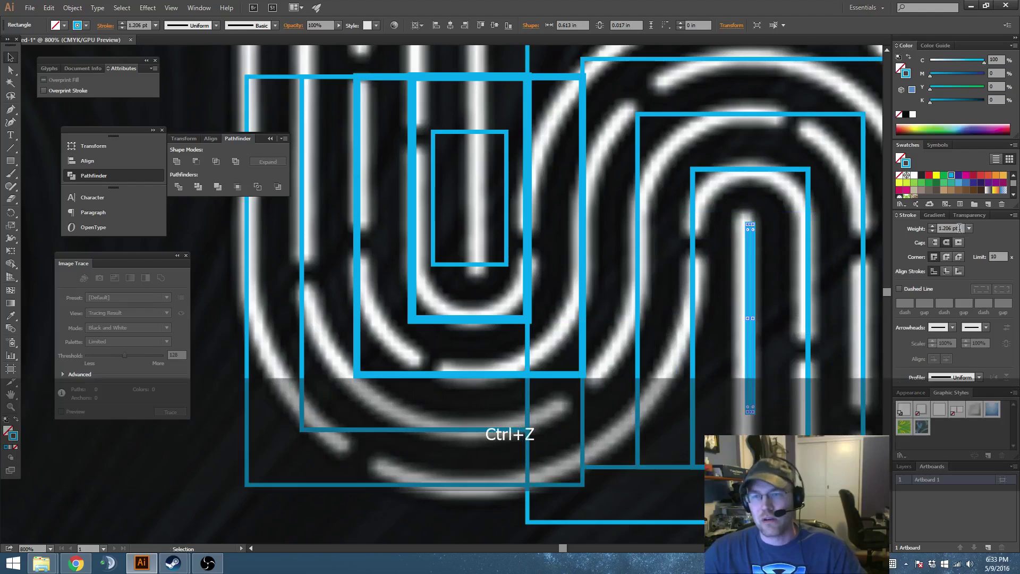
pyautogui.write('1')
pyautogui.press('Return')
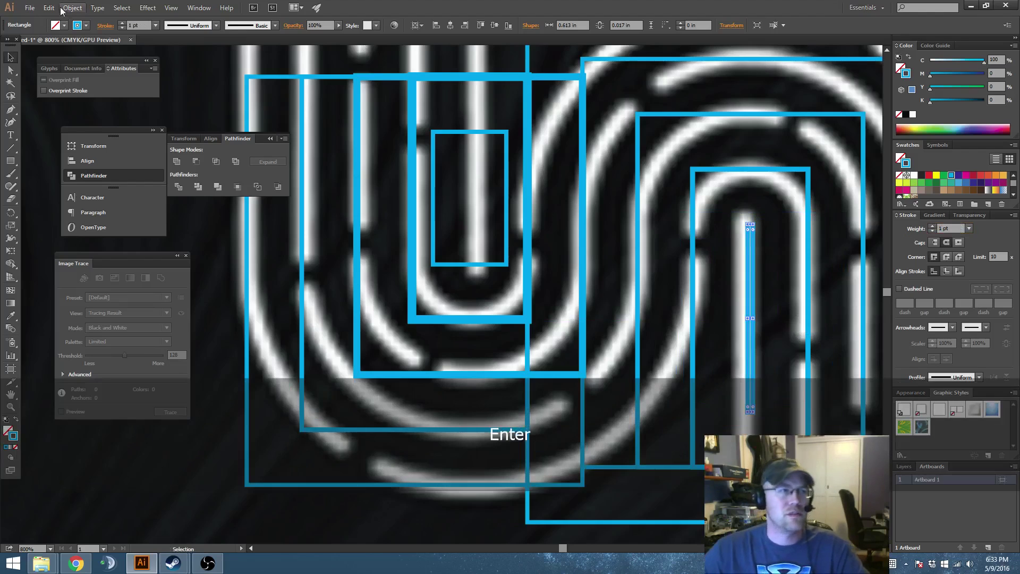
# Check the Scale Strokes & Effects option in the General preferences
pyautogui.click(48, 7)
pyautogui.moveTo(164, 346)
pyautogui.click(245, 348)
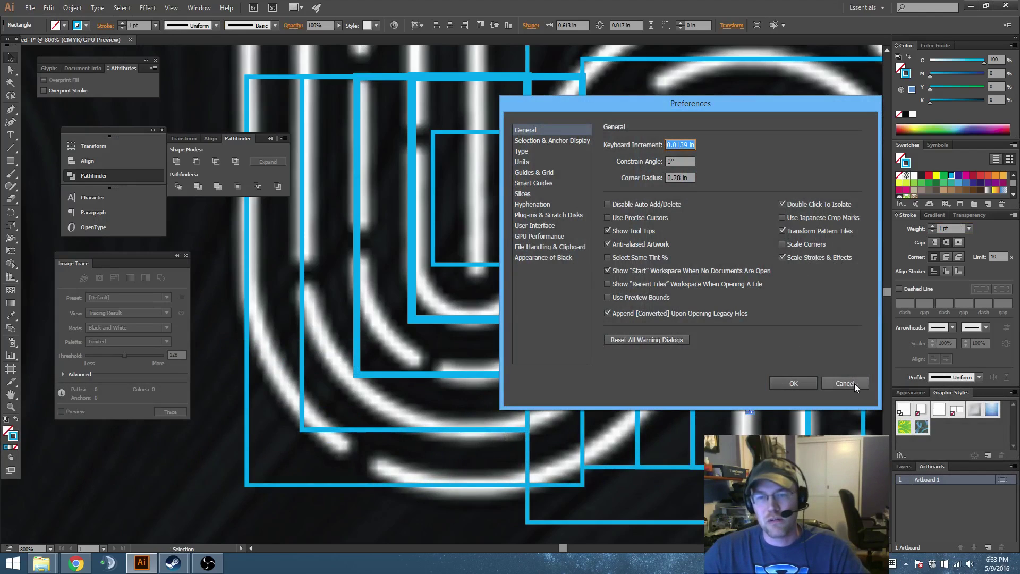
pyautogui.click(794, 383)
# Draw a vertical centre line about 0.61 in long from the small left rectangle's bottom to the shared top edge, and delete that rectangle
pyautogui.moveTo(755, 341); pyautogui.dragTo(708, 337)
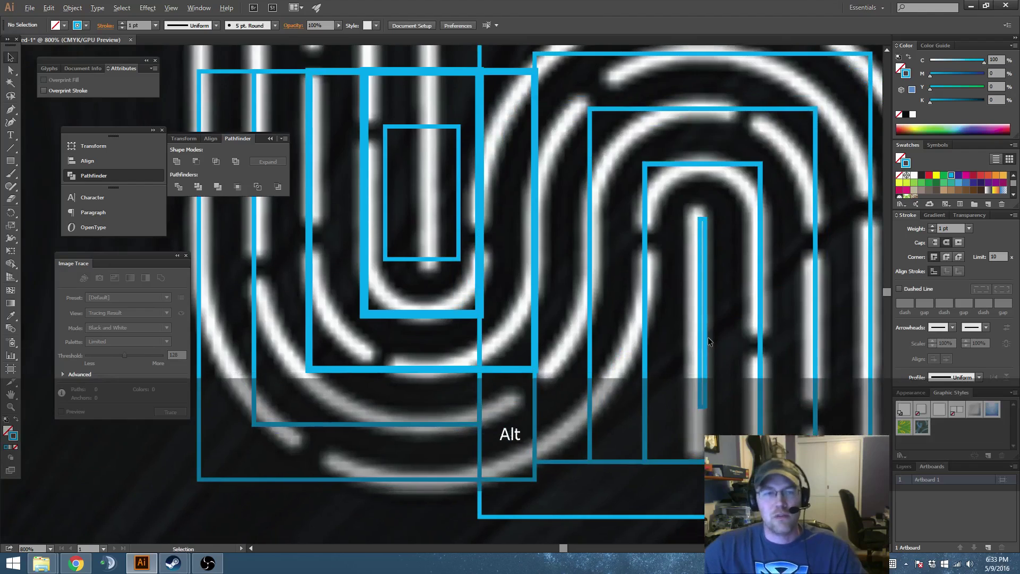
pyautogui.scroll(-1, 708, 337)
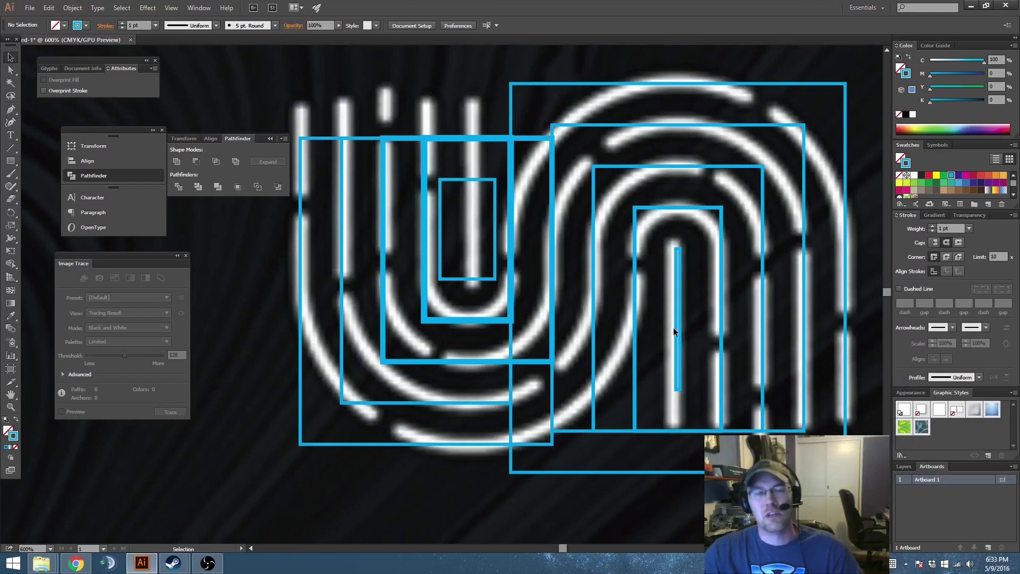
pyautogui.press('space')
pyautogui.moveTo(679, 362); pyautogui.dragTo(761, 378)
pyautogui.scroll(1, 670, 353)
pyautogui.press('space')
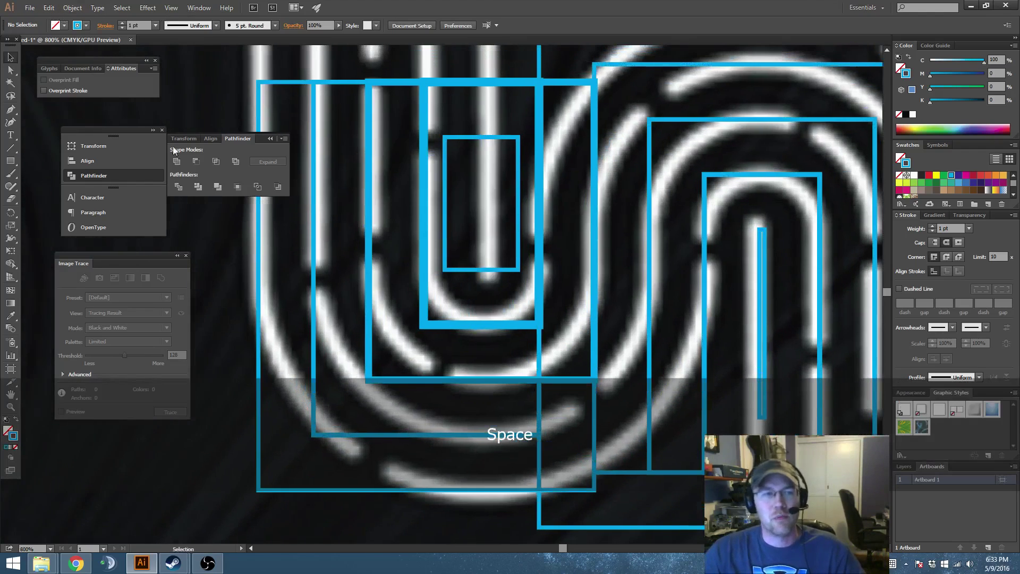
pyautogui.click(11, 148)
pyautogui.press('space')
pyautogui.moveTo(488, 249); pyautogui.dragTo(511, 148)
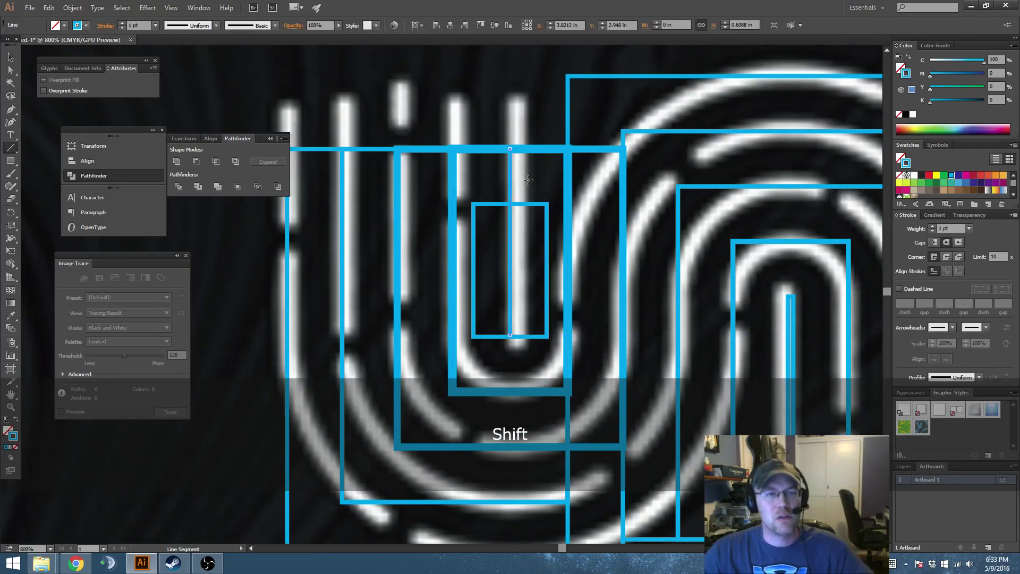
pyautogui.press('v')
pyautogui.scroll(-1, 548, 226)
pyautogui.press('Delete')
# Widen the narrow rectangle inside the right arch to about 0.18 in
pyautogui.press('space')
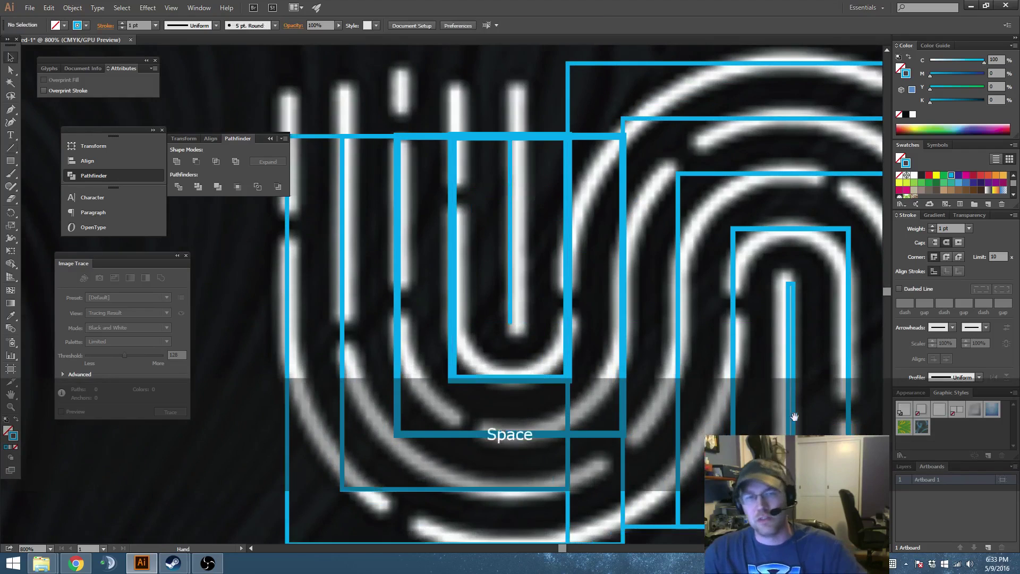
pyautogui.moveTo(772, 370); pyautogui.dragTo(645, 294)
pyautogui.click(643, 292)
pyautogui.click(10, 148)
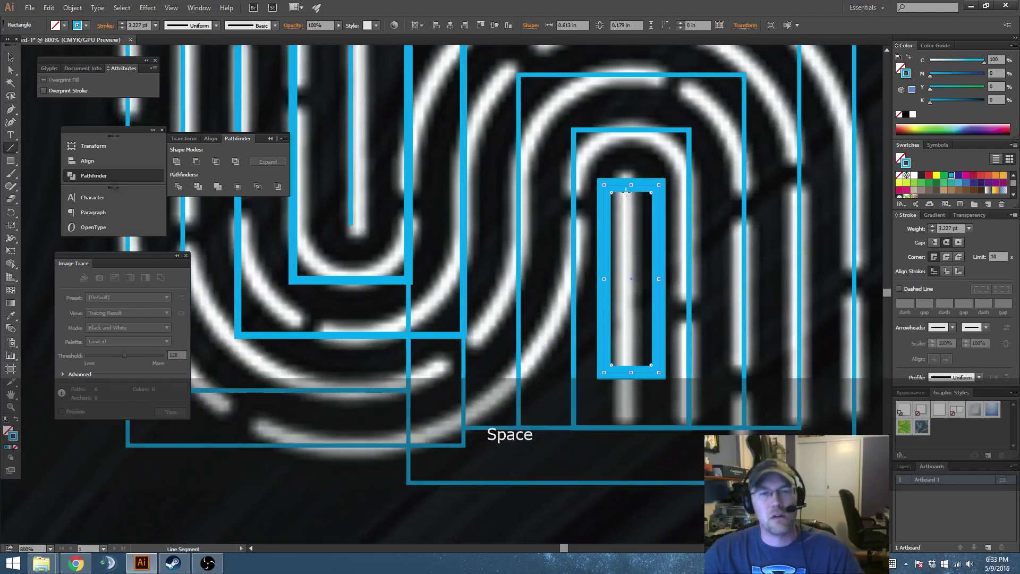
pyautogui.press('v')
pyautogui.click(671, 228)
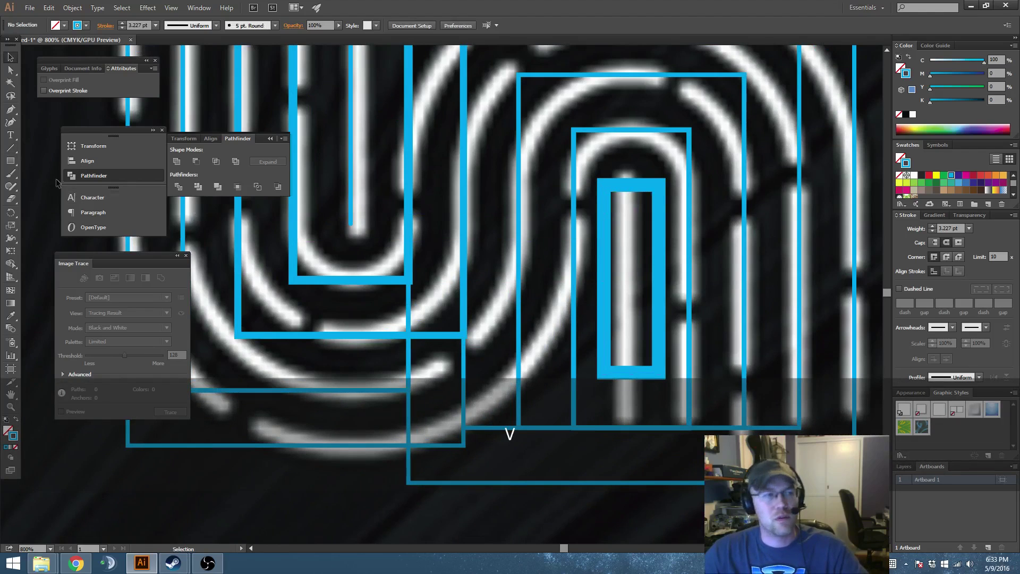
# Draw a vertical line from the small right rectangle's top midpoint down to the shared bottom edge, and delete that rectangle
pyautogui.click(10, 148)
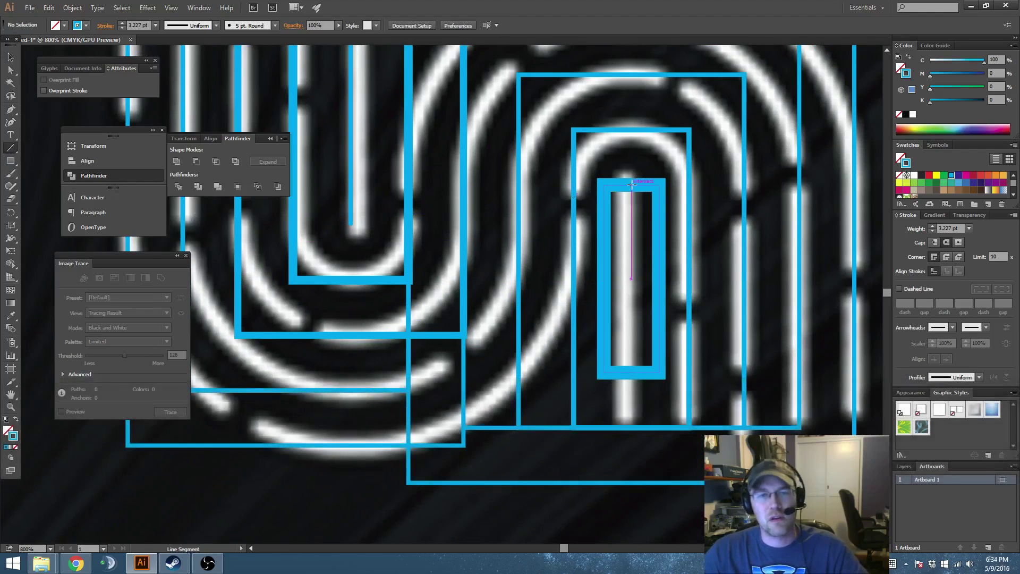
pyautogui.moveTo(631, 185); pyautogui.dragTo(632, 428)
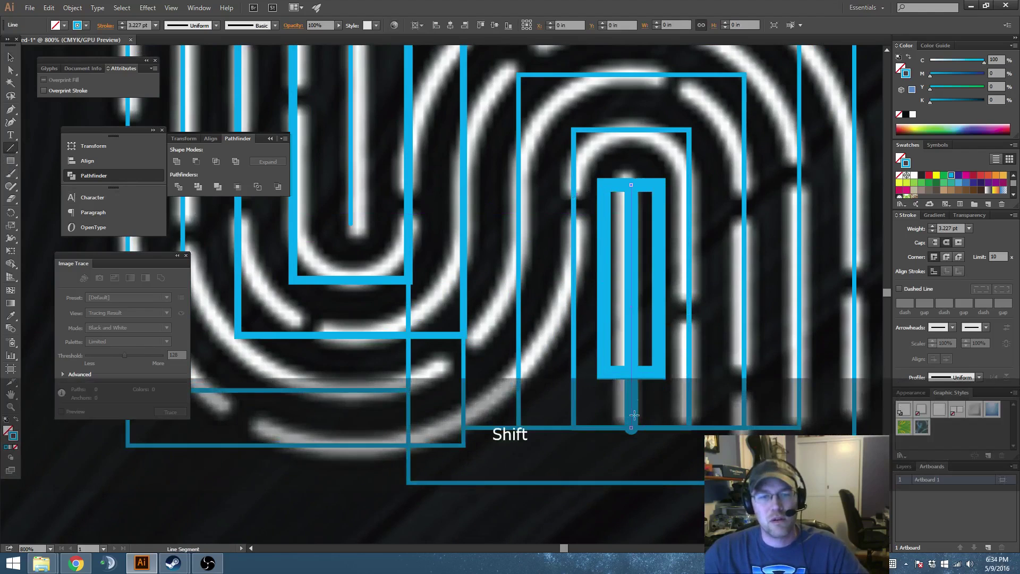
pyautogui.press('v')
pyautogui.click(662, 362)
pyautogui.press('Delete')
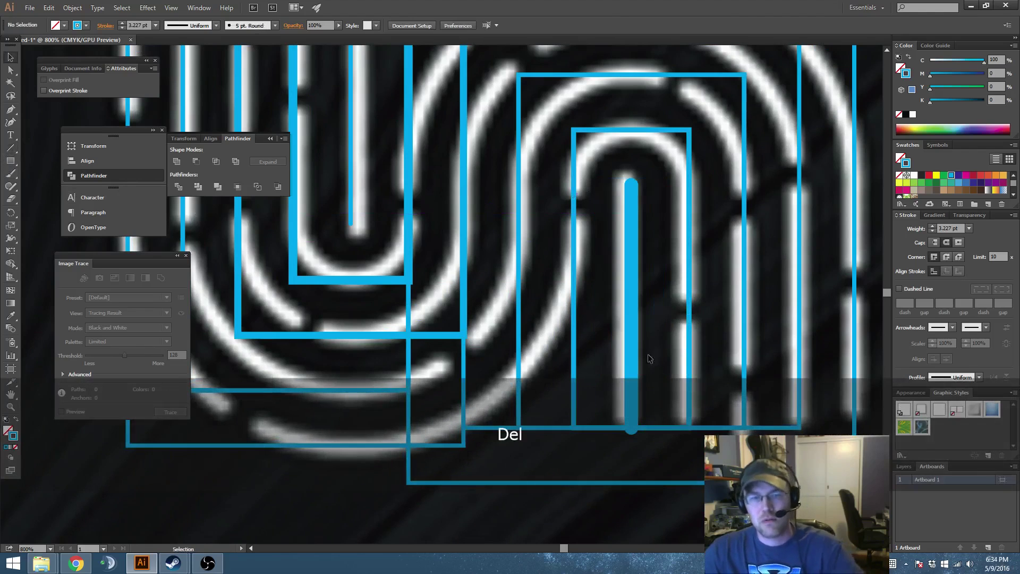
# Raise the bottom edge of the outermost right rectangle to the shared bottom edge of the other arch rectangles
pyautogui.moveTo(661, 378); pyautogui.dragTo(651, 331)
pyautogui.scroll(-1, 654, 330)
pyautogui.click(645, 374)
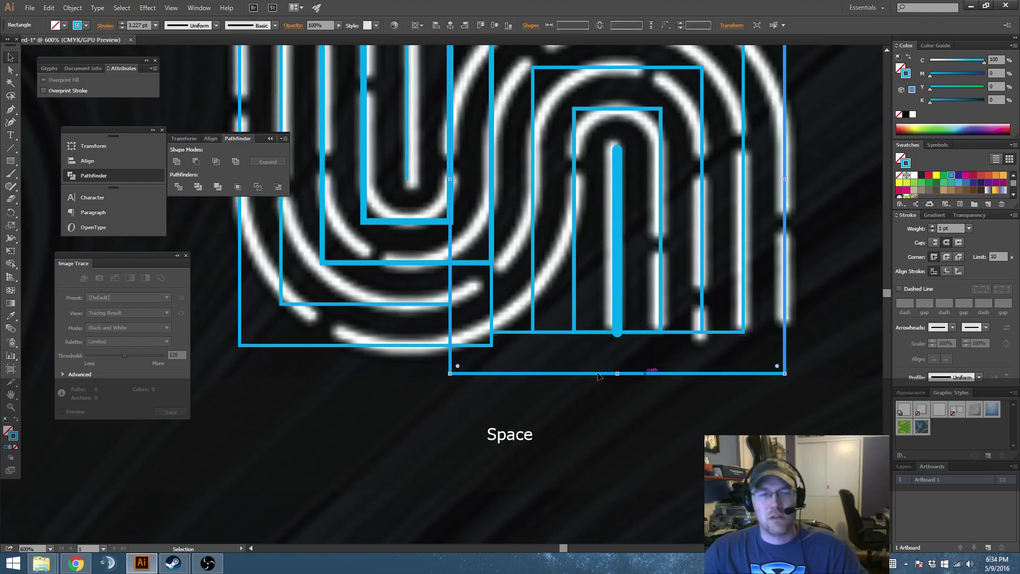
pyautogui.moveTo(617, 374); pyautogui.dragTo(618, 333)
pyautogui.moveTo(610, 353); pyautogui.dragTo(611, 383)
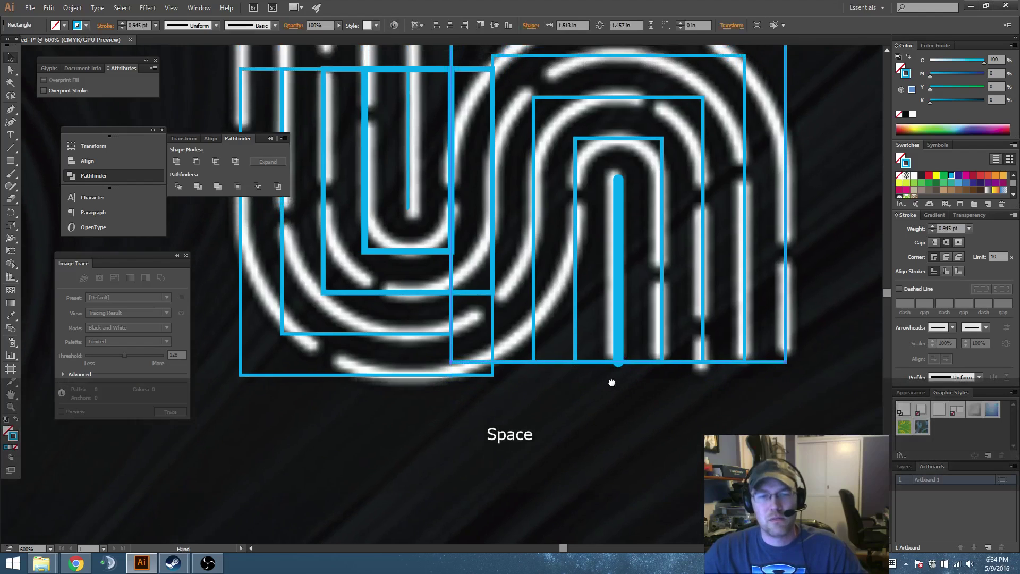
# Widen the outermost left rectangle to about 1.46 in and the second left rectangle to about 1.10 in
pyautogui.moveTo(503, 406); pyautogui.dragTo(602, 485)
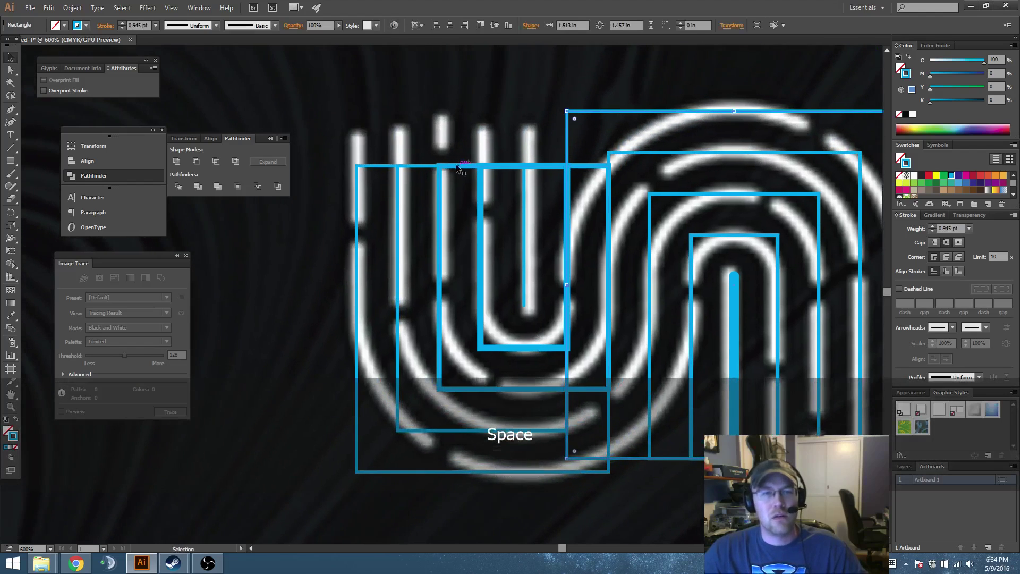
pyautogui.moveTo(400, 363); pyautogui.dragTo(363, 331)
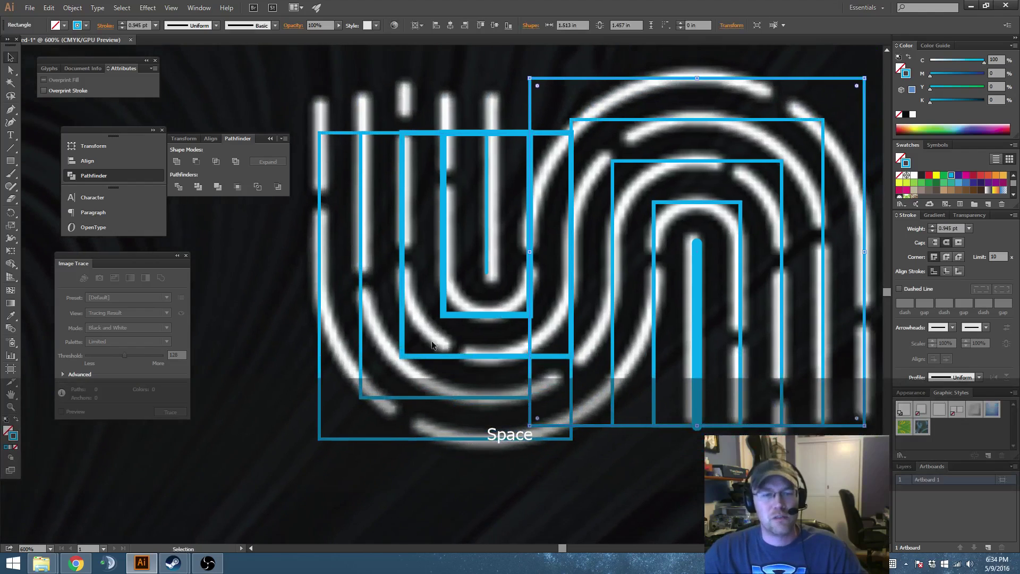
pyautogui.click(402, 439)
pyautogui.scroll(-1, 455, 438)
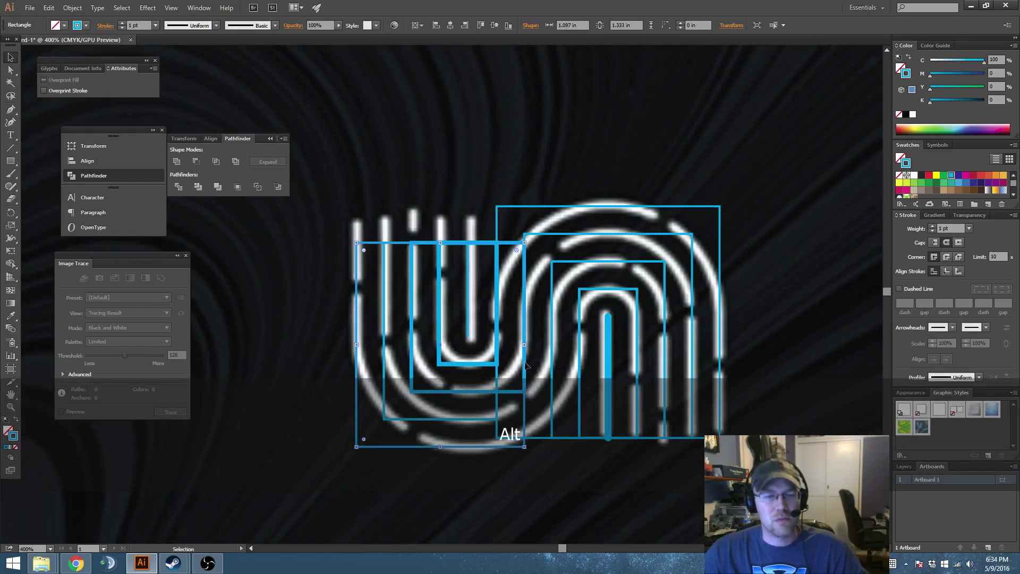
pyautogui.moveTo(525, 345); pyautogui.dragTo(582, 349)
pyautogui.moveTo(445, 429); pyautogui.dragTo(453, 435)
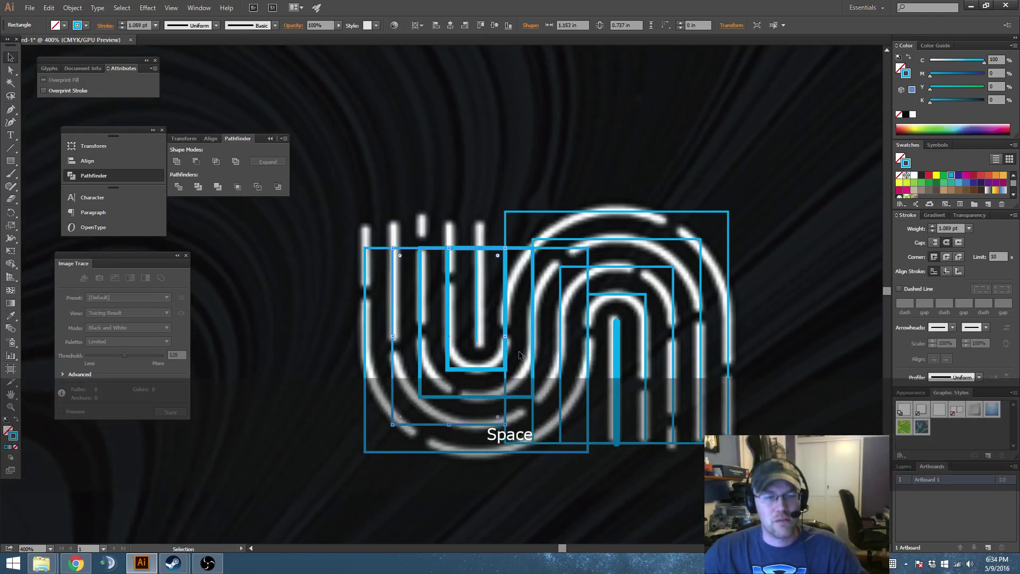
pyautogui.moveTo(505, 336); pyautogui.dragTo(560, 336)
# Delete the shared bottom edge of the nested right rectangles, leaving open arch paths
pyautogui.click(455, 396)
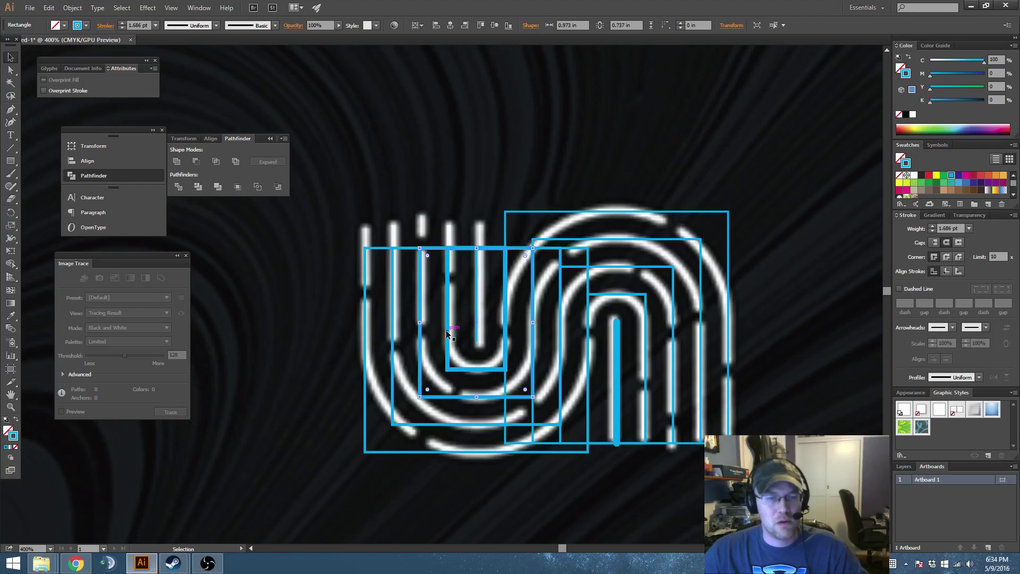
pyautogui.press('space')
pyautogui.moveTo(614, 370); pyautogui.dragTo(592, 345)
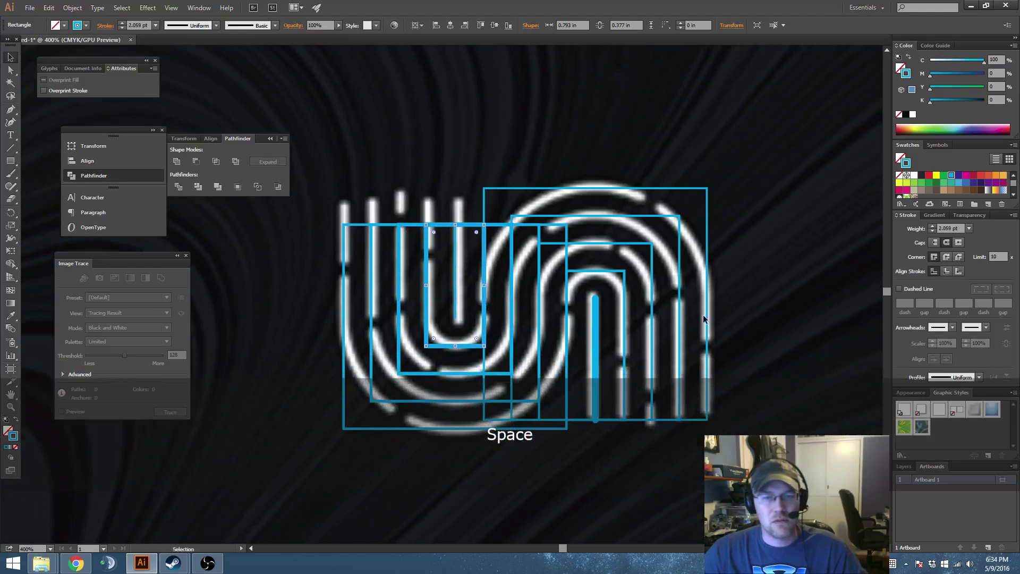
pyautogui.press('space')
pyautogui.moveTo(703, 314); pyautogui.dragTo(721, 278)
pyautogui.press('space')
pyautogui.moveTo(614, 288); pyautogui.dragTo(609, 260)
pyautogui.moveTo(574, 147); pyautogui.dragTo(579, 157)
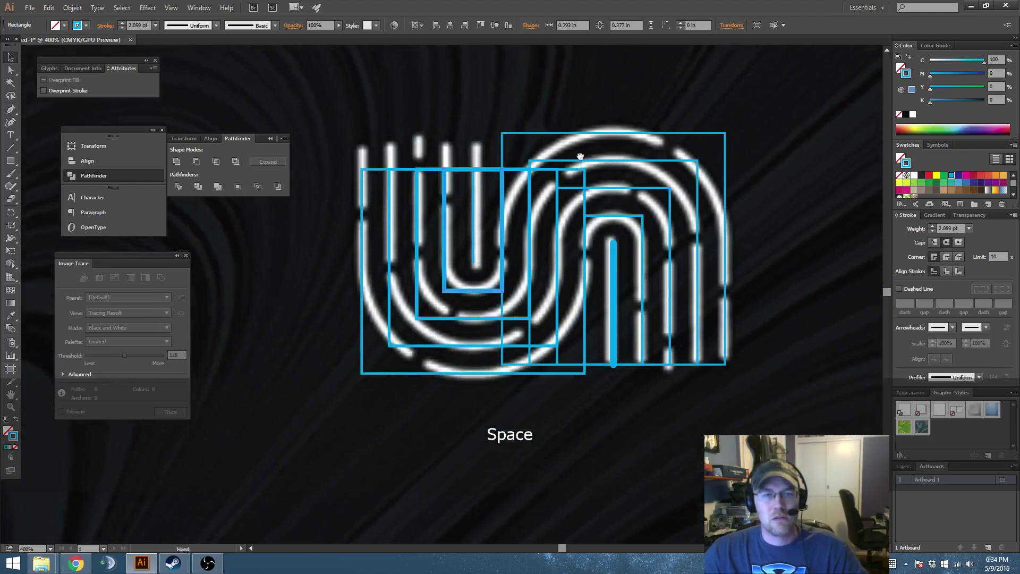
pyautogui.moveTo(660, 430); pyautogui.dragTo(656, 378)
pyautogui.press('a')
pyautogui.moveTo(626, 308); pyautogui.dragTo(632, 315)
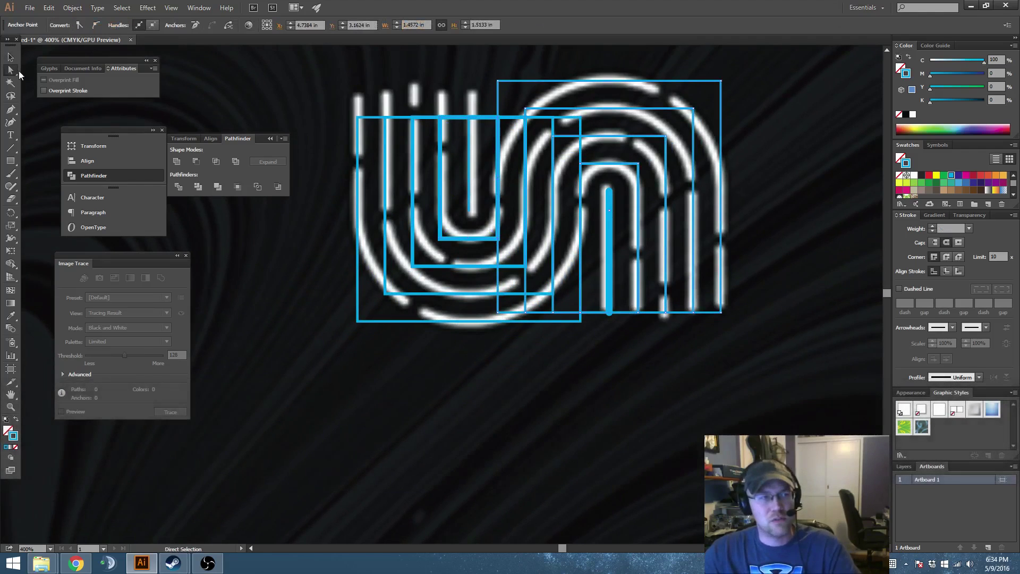
pyautogui.press('Delete')
# Delete the shared top edge of the nested left rectangles and group the resulting open U paths
pyautogui.scroll(1, 563, 247)
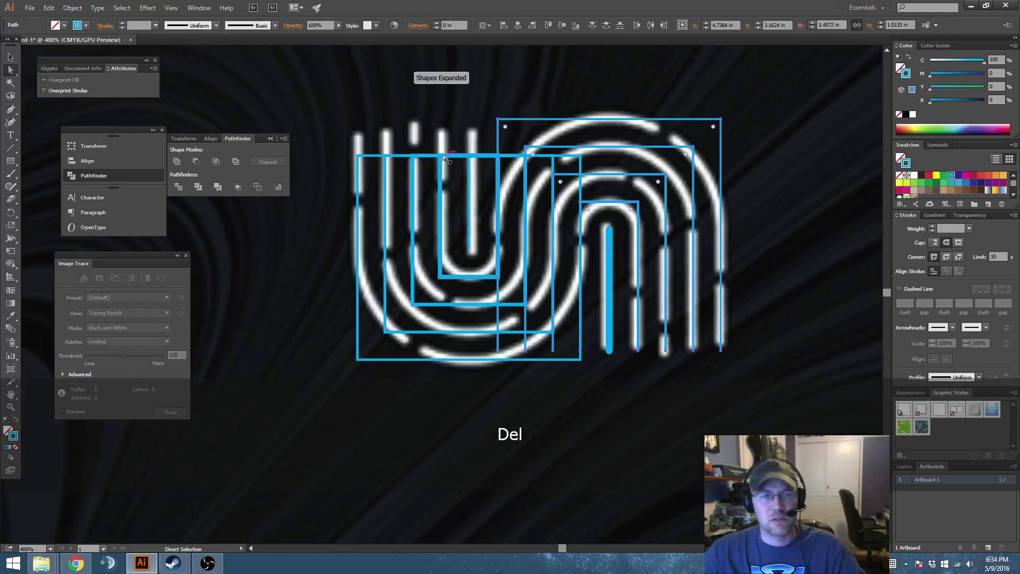
pyautogui.moveTo(453, 145); pyautogui.dragTo(484, 259)
pyautogui.press('Delete')
pyautogui.press('v')
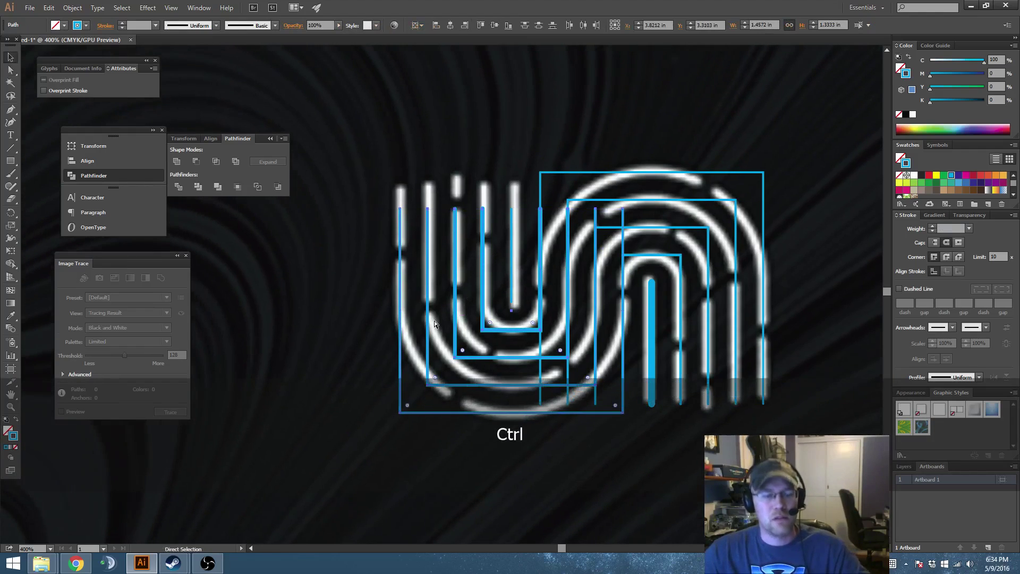
pyautogui.hotkey('ctrl', 'g')
# Isolate the left group and raise the top endpoints of its U paths by about 0.14 in
pyautogui.doubleClick(430, 290)
pyautogui.press('a')
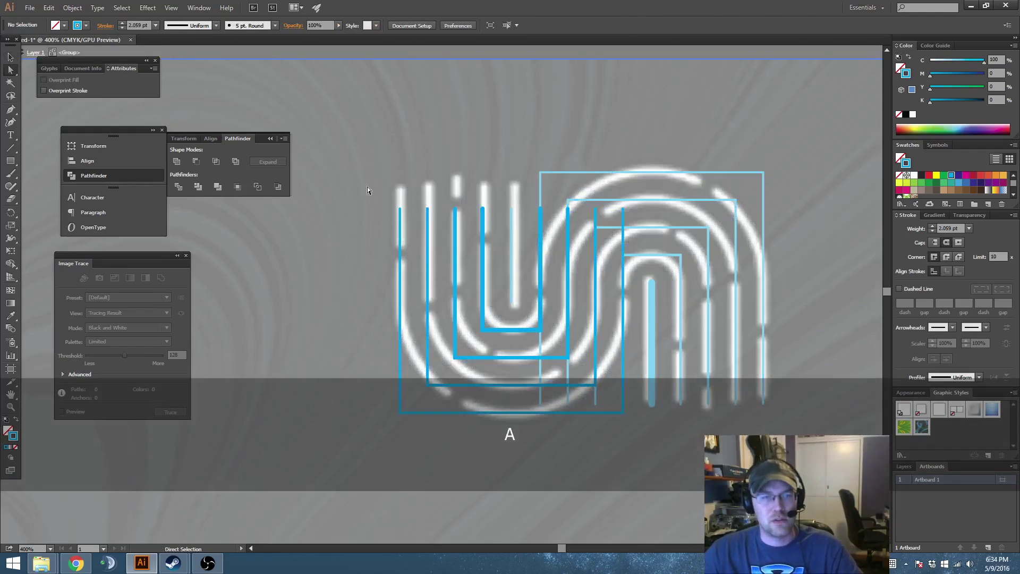
pyautogui.moveTo(639, 213); pyautogui.dragTo(639, 214)
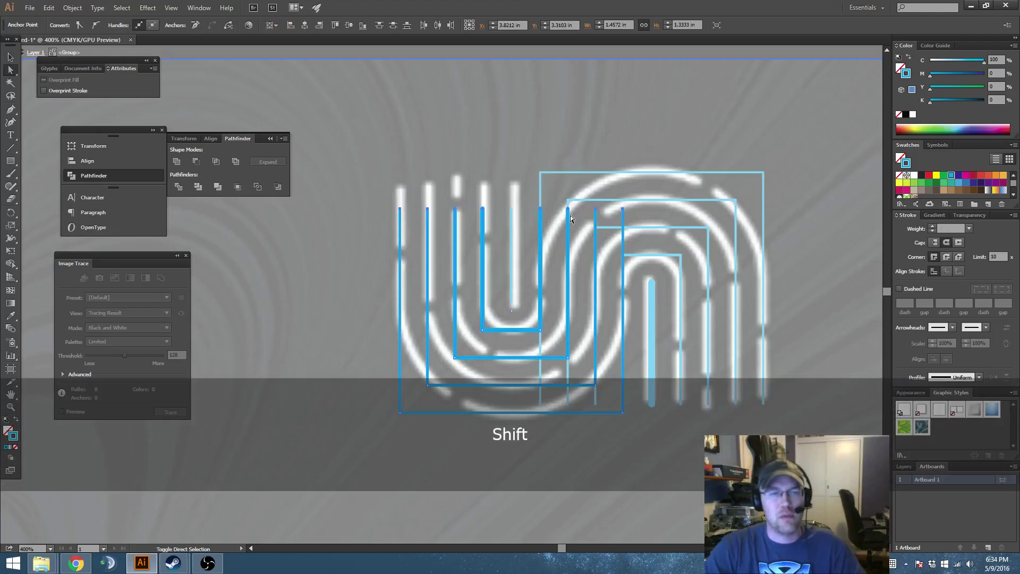
pyautogui.hotkey('shift', 'Up')
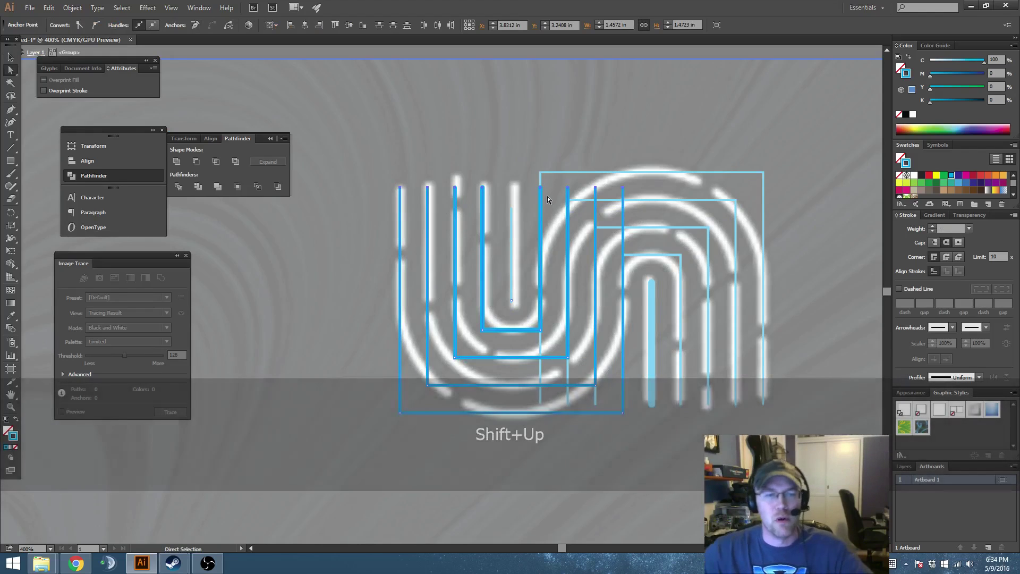
# Exit the group and raise the left centre line's top endpoint to the level of the neighbouring U path ends
pyautogui.press('v')
pyautogui.doubleClick(514, 211)
pyautogui.press('a')
pyautogui.click(512, 214)
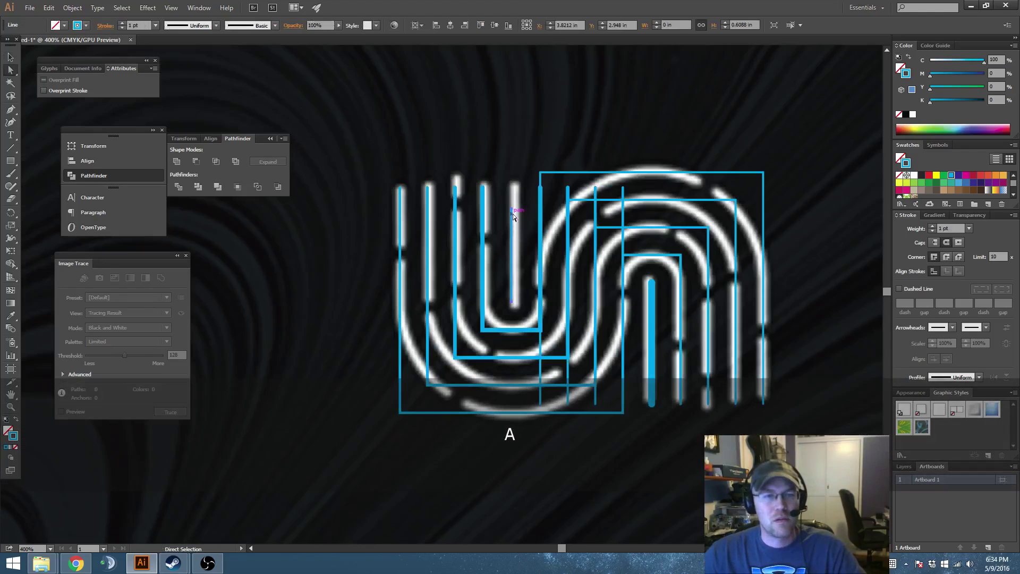
pyautogui.hotkey('shift', 'Up')
pyautogui.press('v')
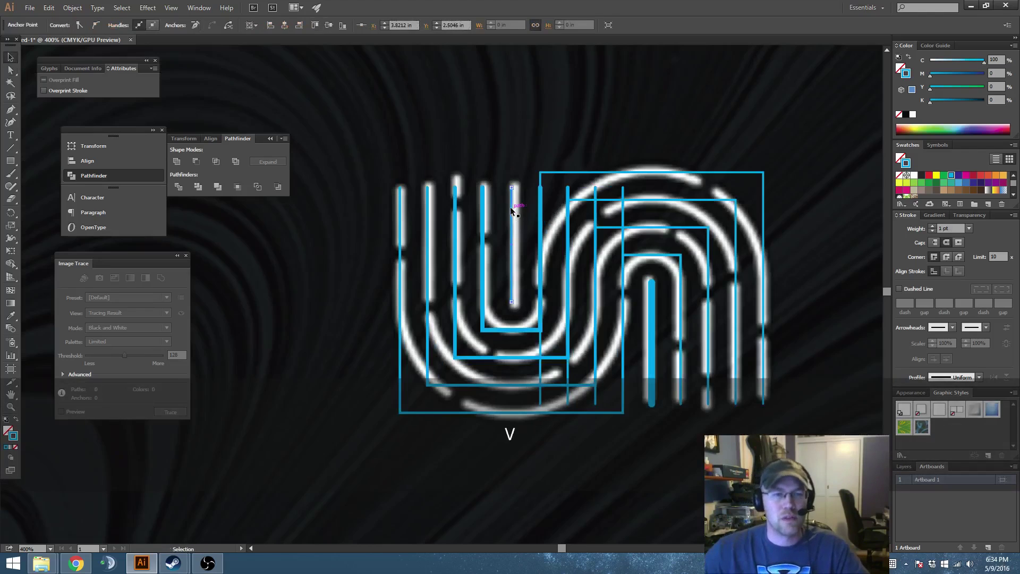
pyautogui.click(527, 148)
# Ungroup the nested left U paths
pyautogui.press('space')
pyautogui.moveTo(555, 162); pyautogui.dragTo(496, 94)
pyautogui.moveTo(566, 300); pyautogui.dragTo(556, 315)
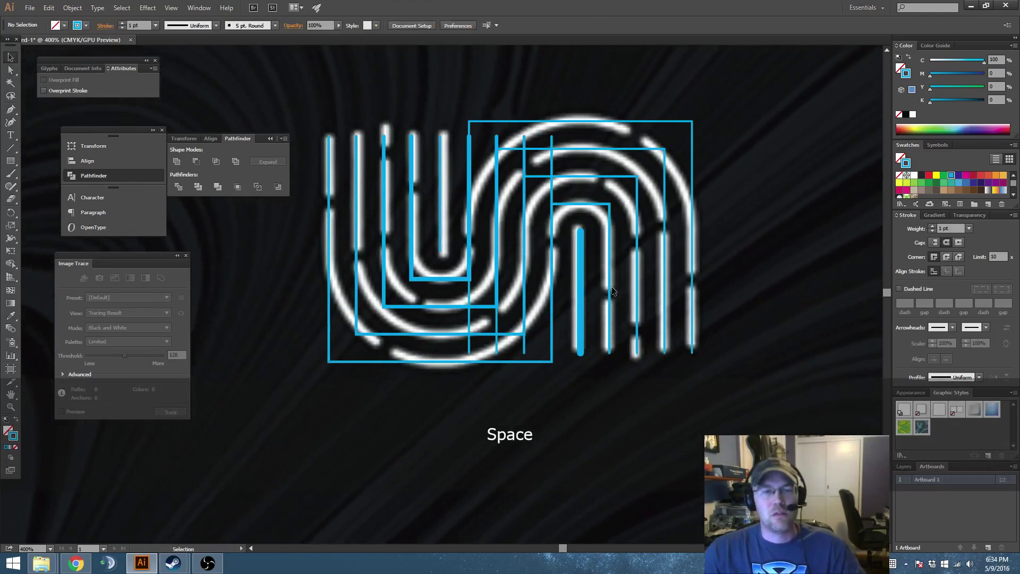
pyautogui.click(692, 143)
pyautogui.moveTo(724, 191); pyautogui.dragTo(614, 234)
pyautogui.moveTo(318, 198); pyautogui.dragTo(435, 231)
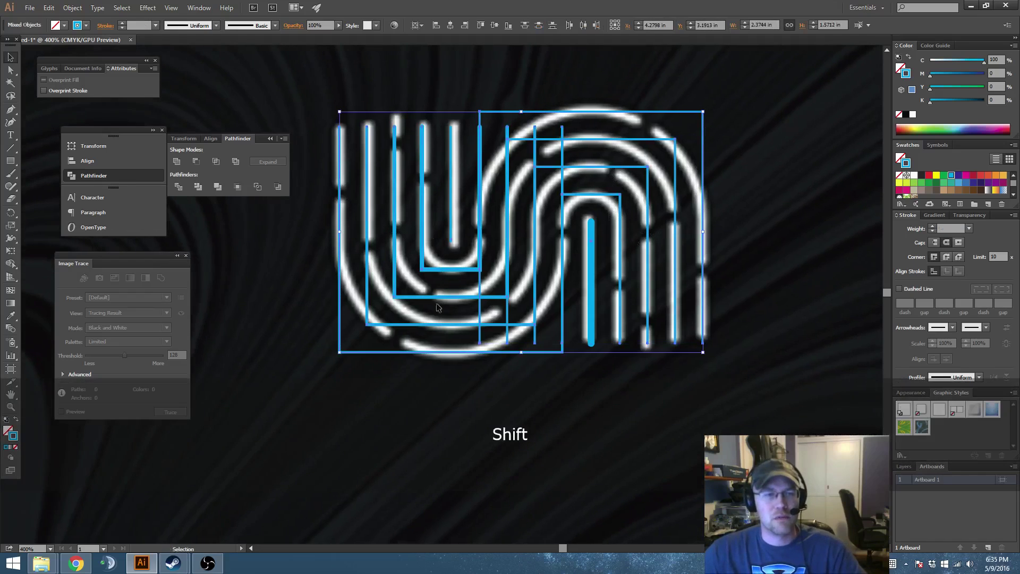
pyautogui.click(427, 352)
pyautogui.hotkey('shift', 'ctrl', 'g')
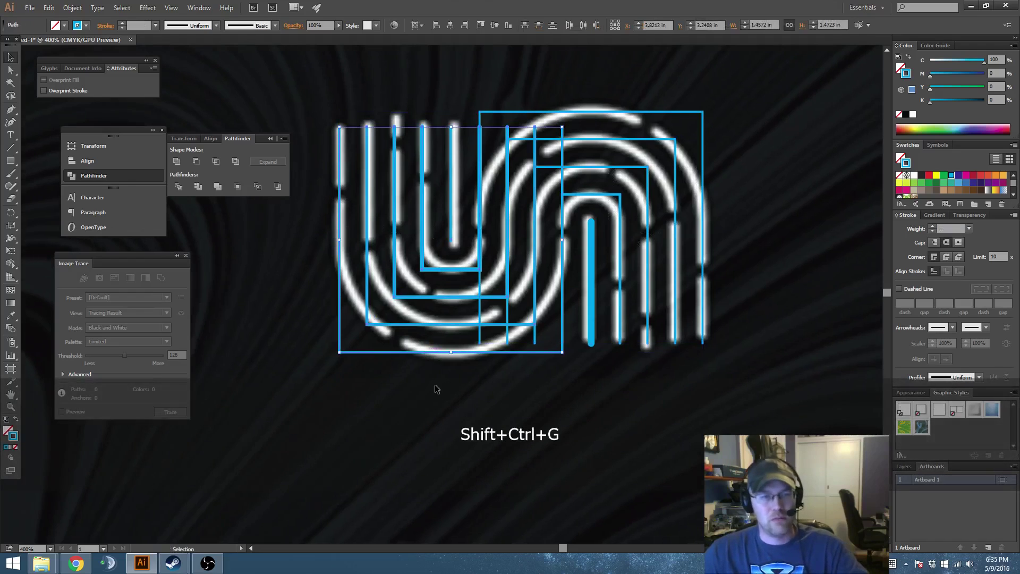
# Try to round the corners of all nested arch and U paths together with a 0.19 in radius
pyautogui.click(327, 257)
pyautogui.moveTo(313, 258); pyautogui.dragTo(575, 288)
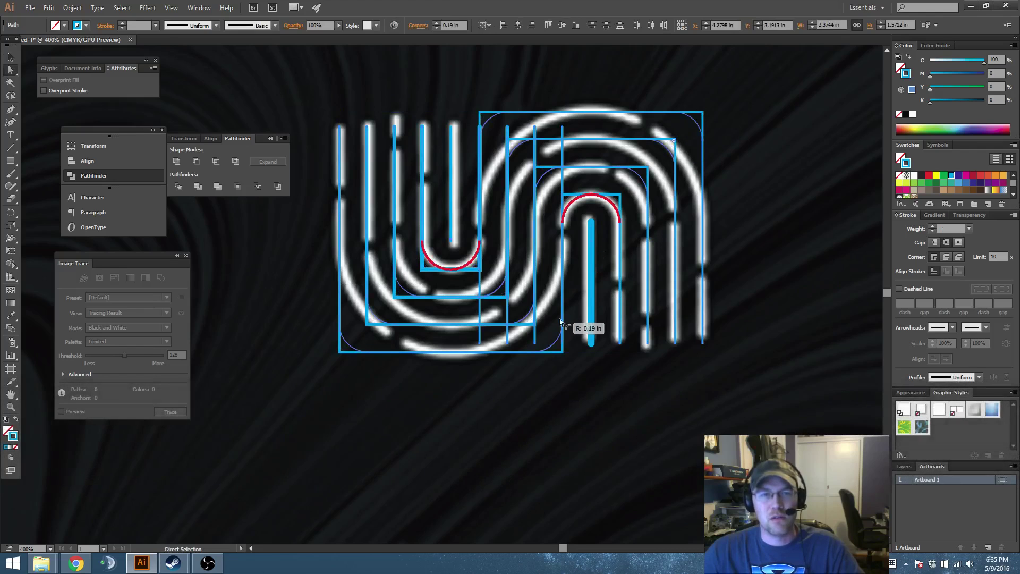
pyautogui.hotkey('ctrl', 'z')
# Round the top corners of the outermost right arch to 0.73 in and fully round those of the second arch
pyautogui.press('a')
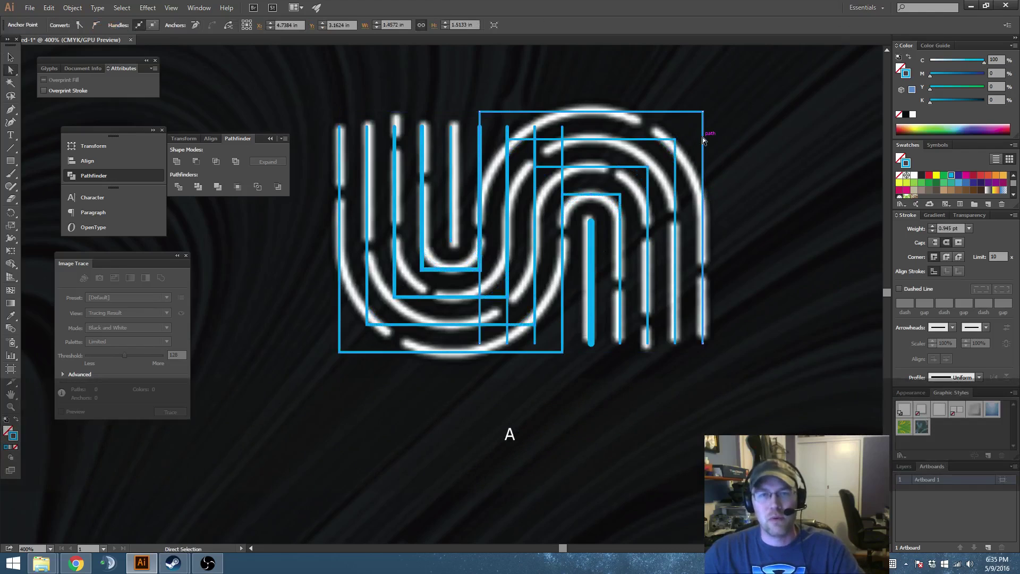
pyautogui.press('a')
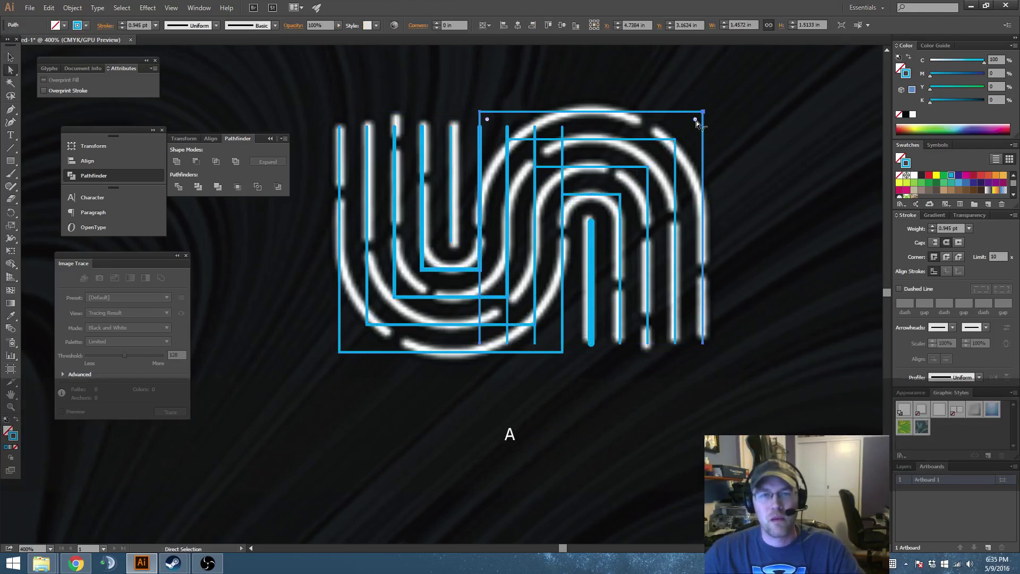
pyautogui.moveTo(696, 120); pyautogui.dragTo(512, 388)
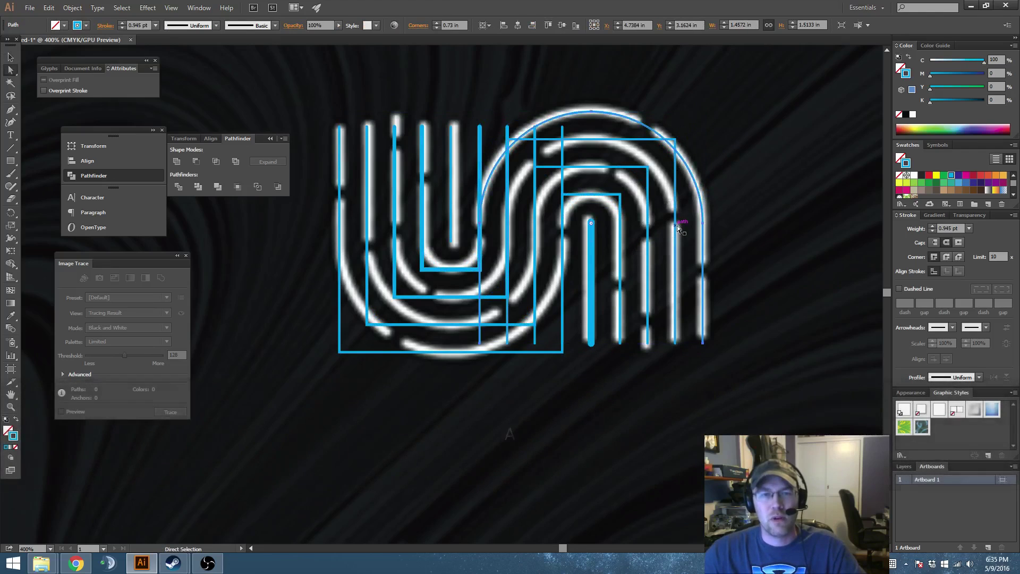
pyautogui.click(675, 167)
pyautogui.press('v')
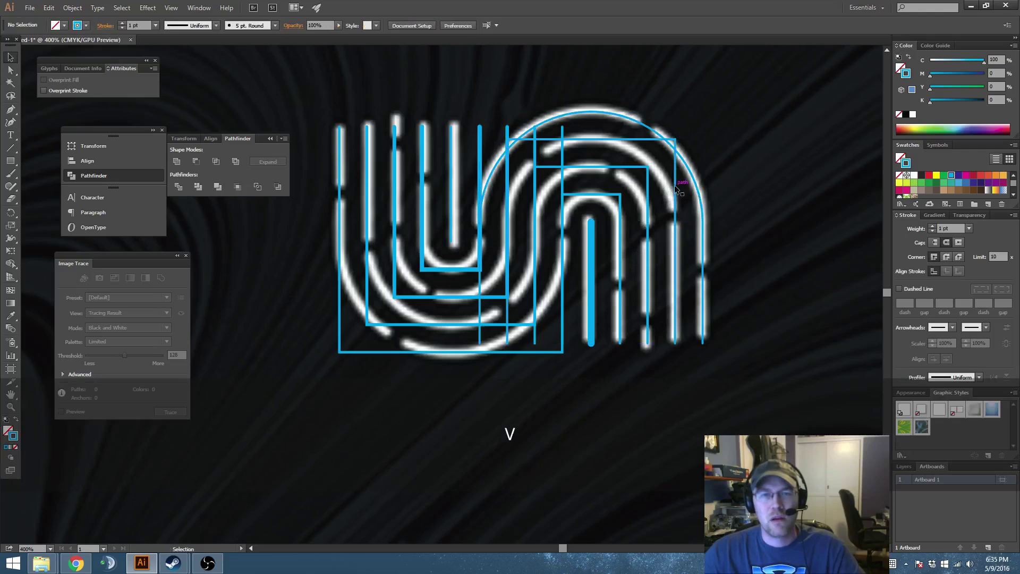
pyautogui.press('a')
pyautogui.moveTo(669, 148); pyautogui.dragTo(620, 378)
# Round the top corners of the third right arch to a 0.37 in radius
pyautogui.click(645, 308)
pyautogui.click(646, 290)
pyautogui.press('v')
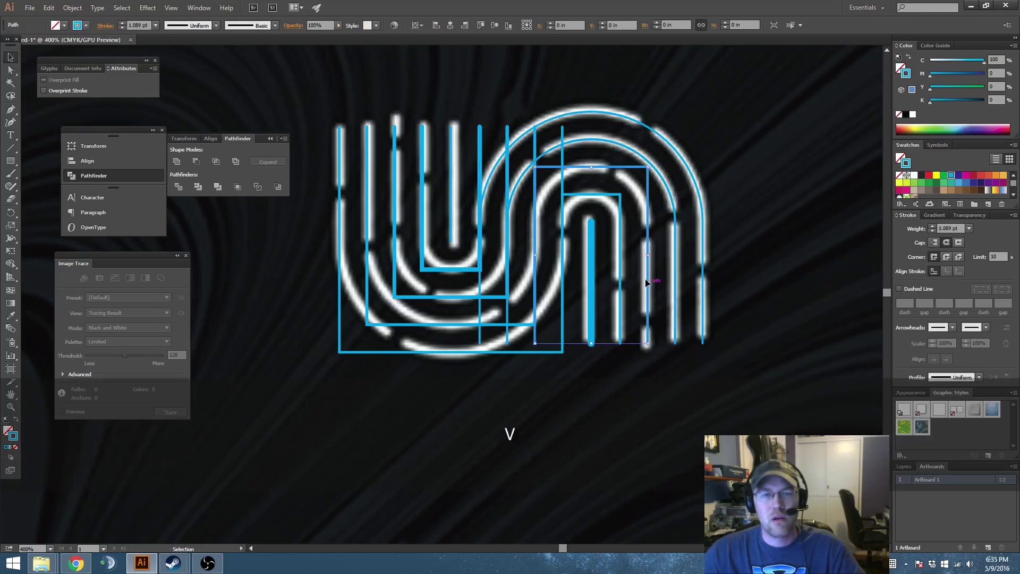
pyautogui.press('a')
pyautogui.moveTo(640, 177); pyautogui.dragTo(638, 187)
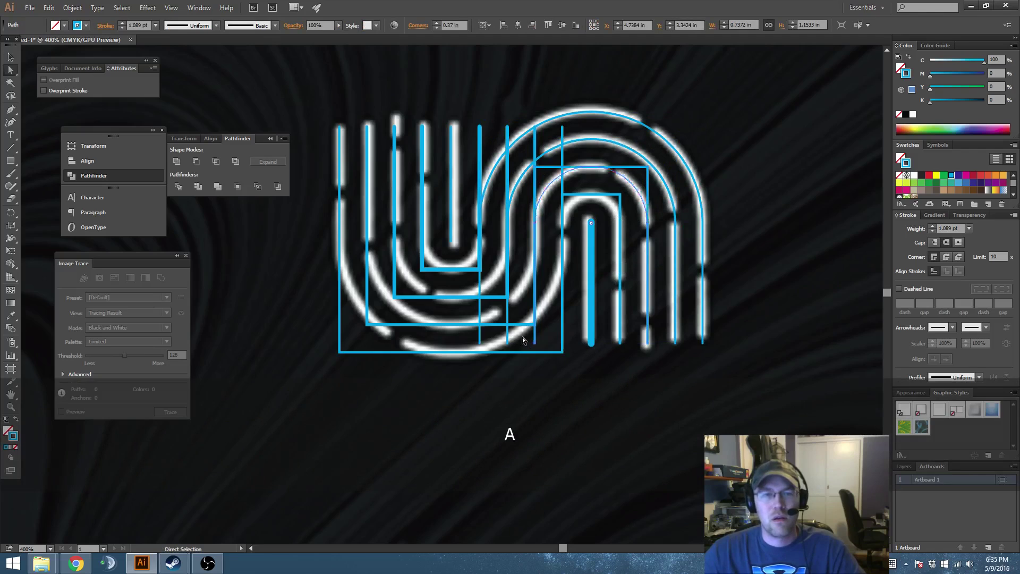
pyautogui.press('v')
pyautogui.click(606, 395)
# Fully round the top corners of the innermost right arch into a semicircle
pyautogui.click(621, 286)
pyautogui.press('a')
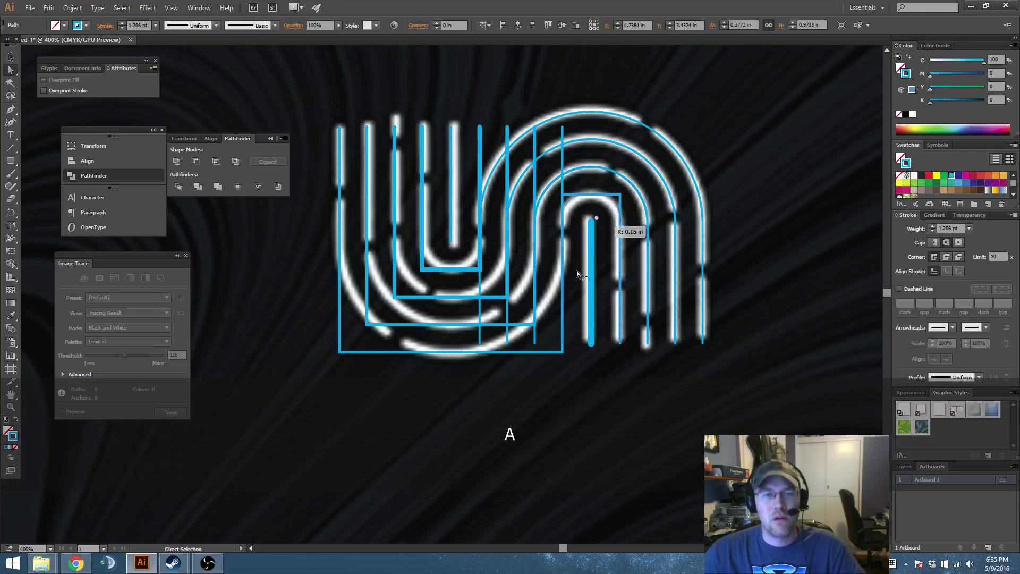
pyautogui.moveTo(577, 271); pyautogui.dragTo(575, 276)
pyautogui.press('v')
pyautogui.click(537, 399)
# Fully round the bottom corners of the outermost left U path into a semicircle
pyautogui.click(480, 353)
pyautogui.press('a')
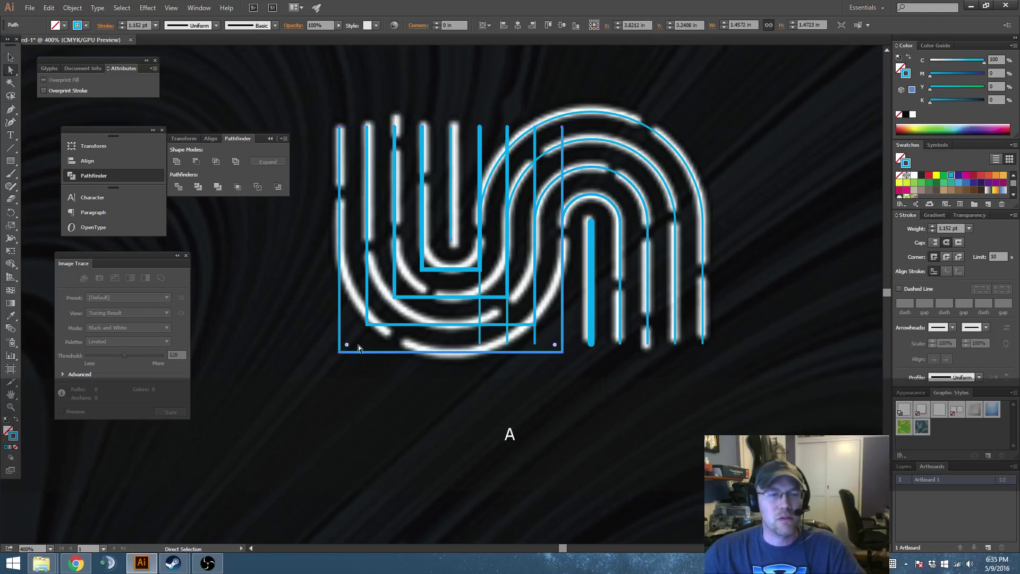
pyautogui.moveTo(347, 345); pyautogui.dragTo(428, 209)
pyautogui.press('v')
pyautogui.click(431, 390)
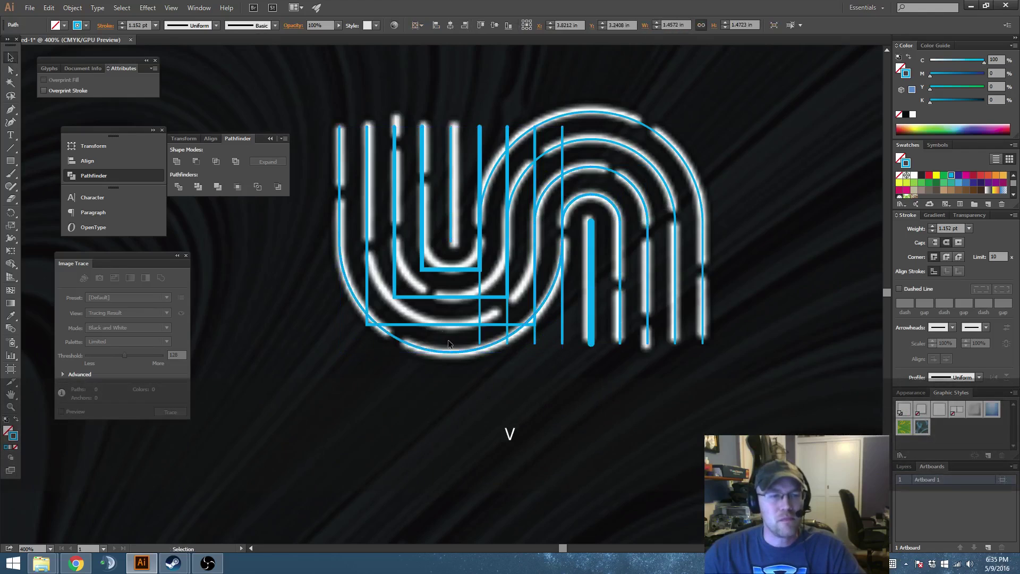
# Fully round the bottom corners of the second left U path to follow the reference curve
pyautogui.click(437, 323)
pyautogui.press('a')
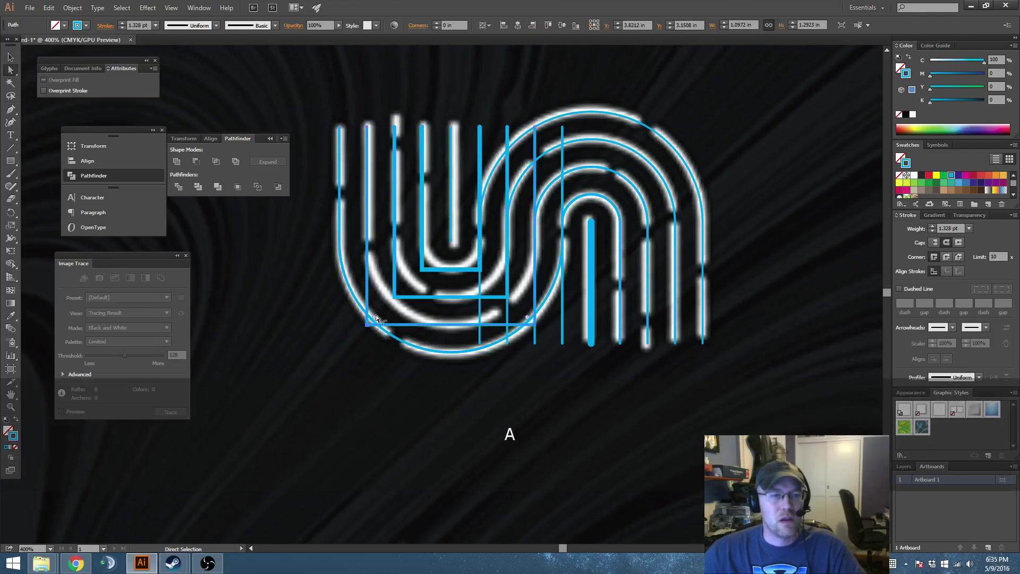
pyautogui.moveTo(393, 285); pyautogui.dragTo(467, 97)
pyautogui.press('v')
pyautogui.click(429, 365)
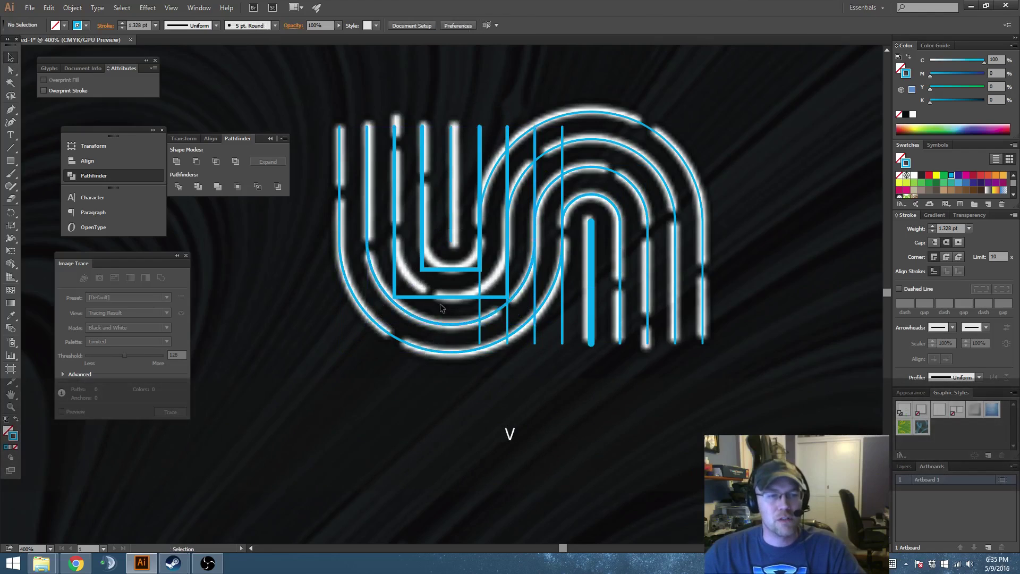
# Fully round the bottom corners of the third left U path to follow the reference curve
pyautogui.click(442, 296)
pyautogui.press('a')
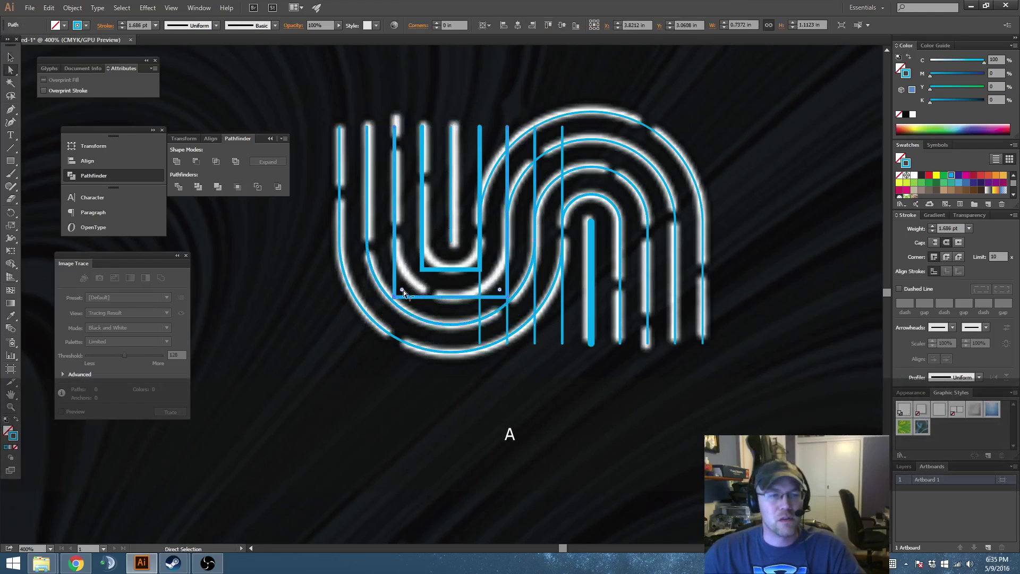
pyautogui.moveTo(403, 290); pyautogui.dragTo(483, 110)
pyautogui.press('v')
pyautogui.click(462, 380)
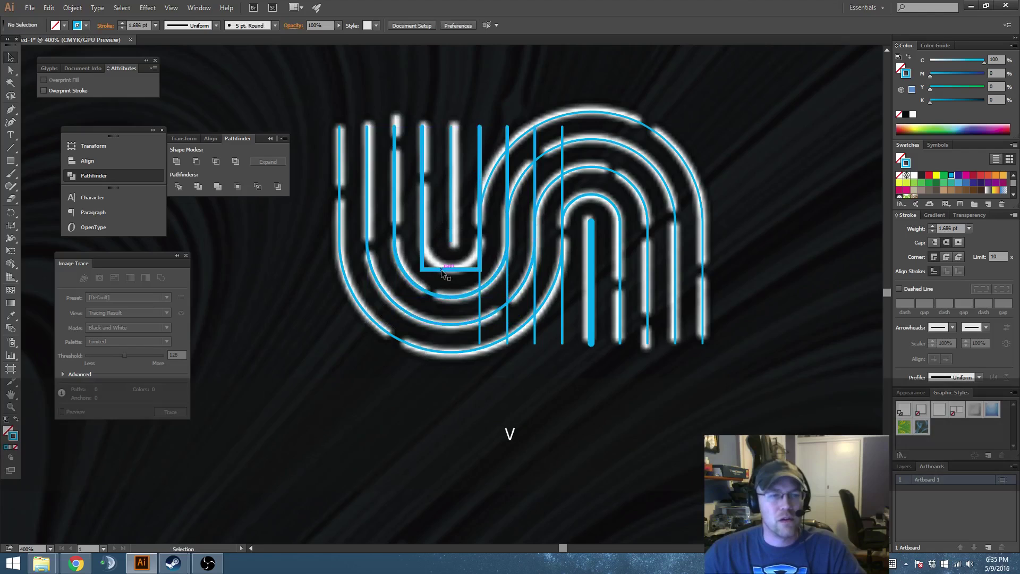
# Fully round the bottom corners of the innermost left U path into a semicircle
pyautogui.click(441, 270)
pyautogui.press('a')
pyautogui.moveTo(430, 260); pyautogui.dragTo(467, 137)
pyautogui.press('v')
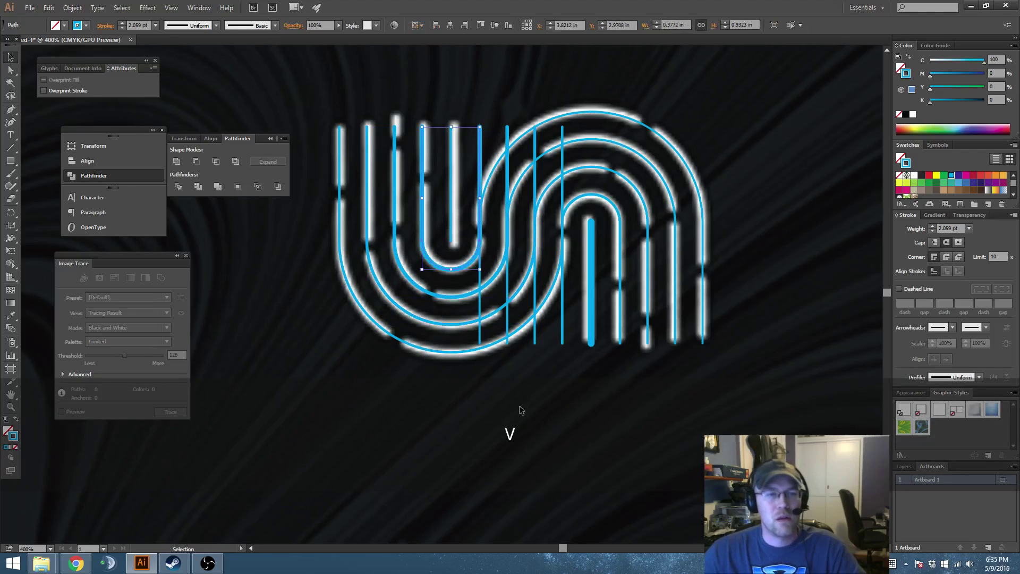
pyautogui.click(519, 410)
# Delete the lower end point of the outermost arch's left leg so the arch ends where its curve starts
pyautogui.moveTo(533, 371); pyautogui.dragTo(545, 393)
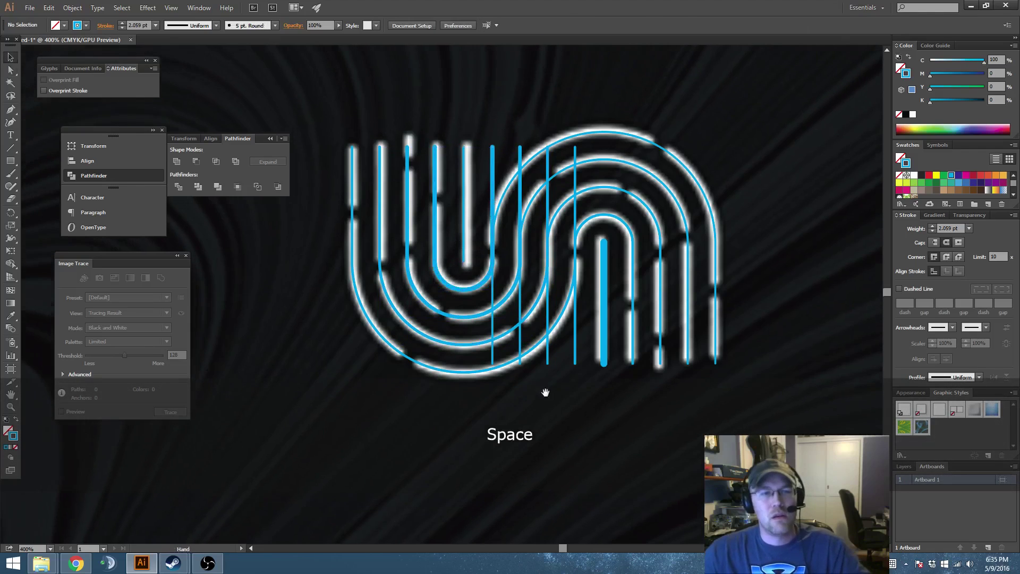
pyautogui.click(491, 295)
pyautogui.keyDown('shift'); pyautogui.click(437, 254); pyautogui.keyUp('shift')
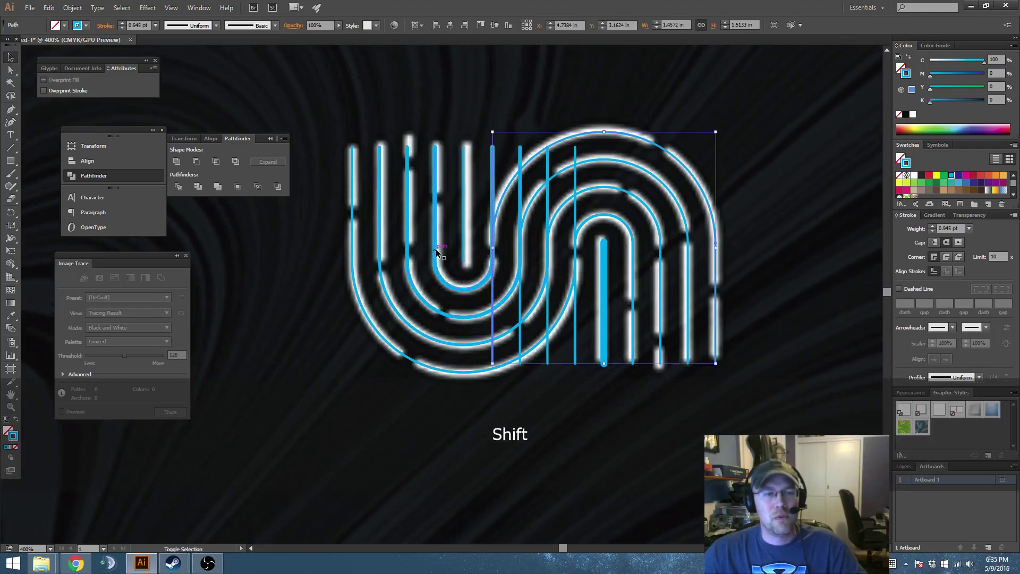
pyautogui.moveTo(493, 293); pyautogui.dragTo(502, 311)
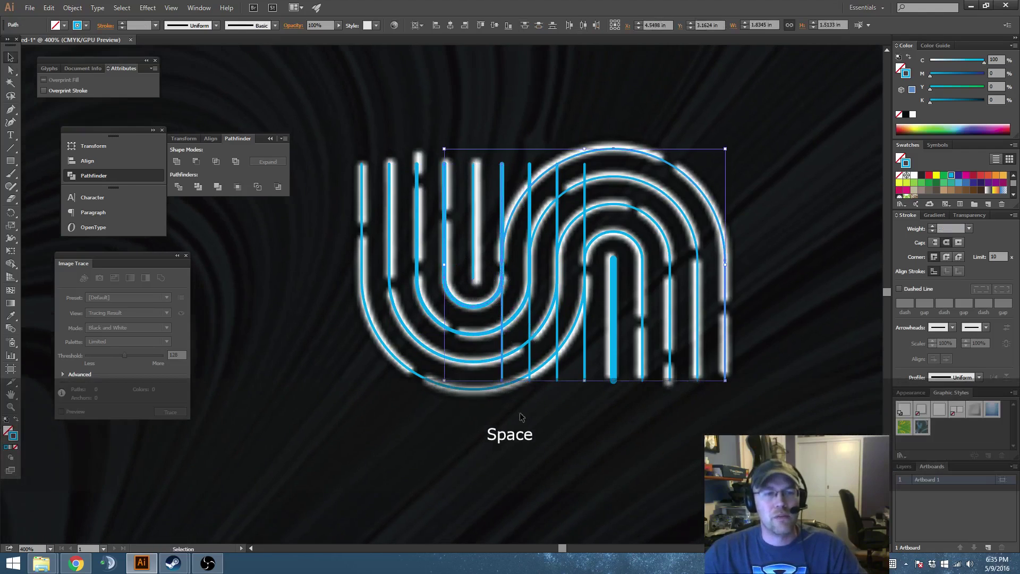
pyautogui.press('a')
pyautogui.click(503, 400)
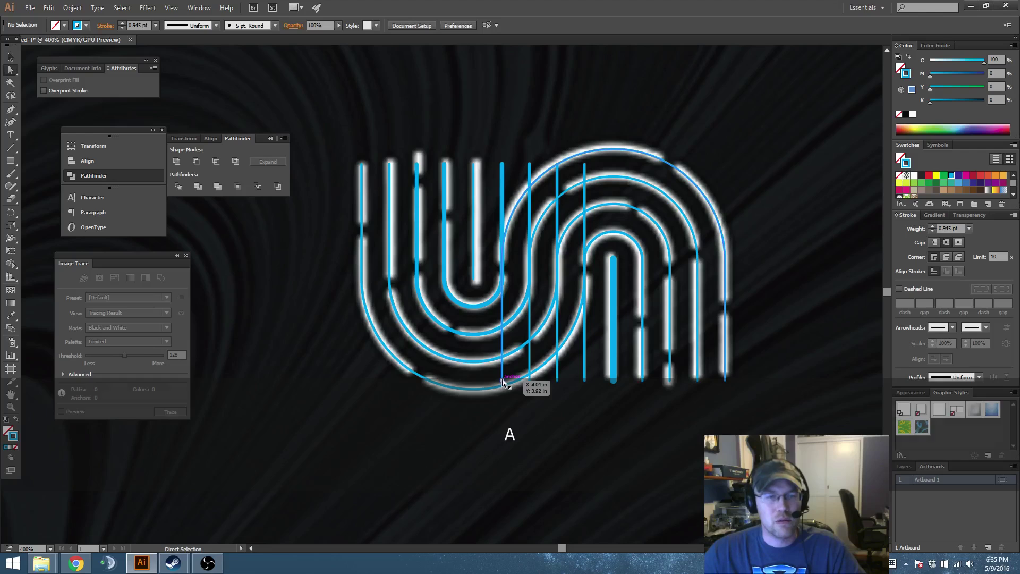
pyautogui.moveTo(503, 382); pyautogui.dragTo(512, 319)
pyautogui.press('Delete')
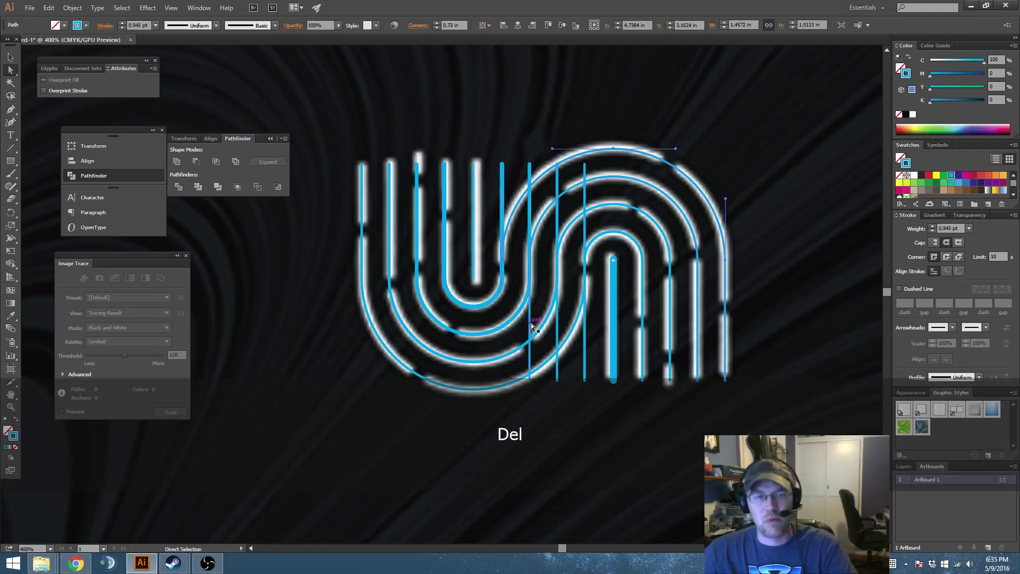
# Delete the upper end point of the innermost left U's right leg so the U ends at its curve
pyautogui.press('v')
pyautogui.click(492, 296)
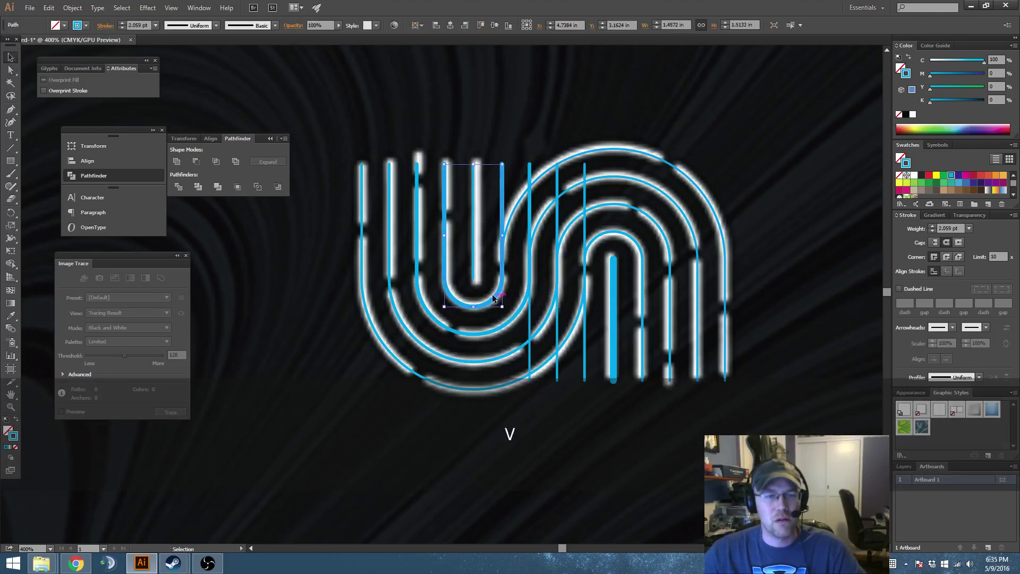
pyautogui.press('a')
pyautogui.click(503, 166)
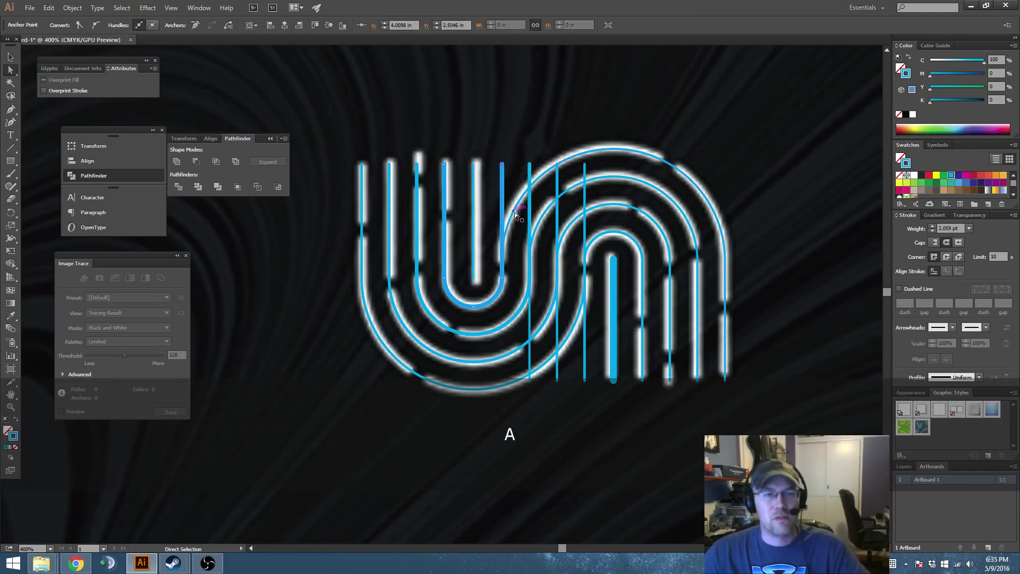
pyautogui.press('Delete')
pyautogui.press('v')
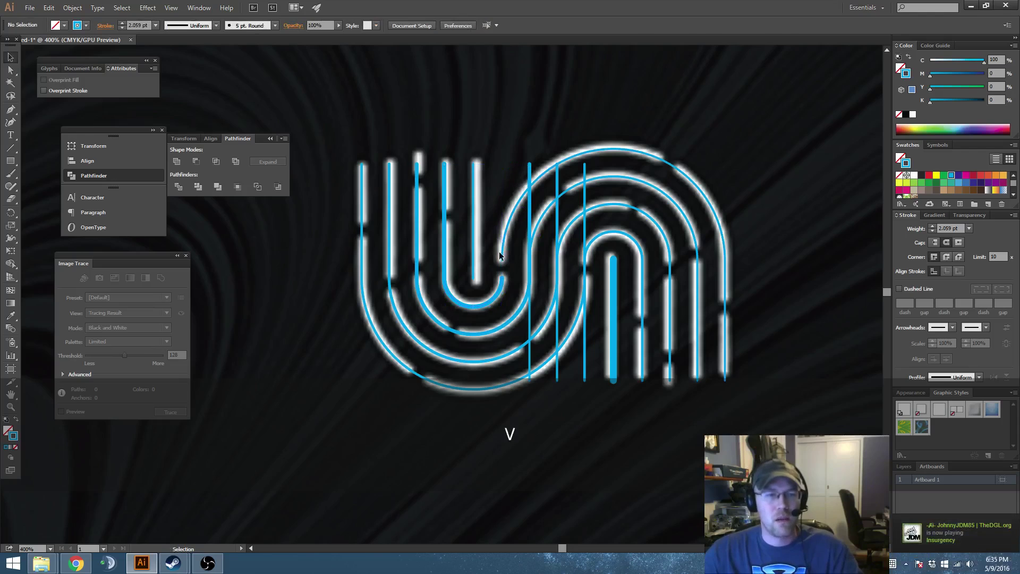
# Combine the outermost arch and the innermost left U into one compound path
pyautogui.click(499, 251)
pyautogui.keyDown('shift'); pyautogui.click(497, 294); pyautogui.keyUp('shift')
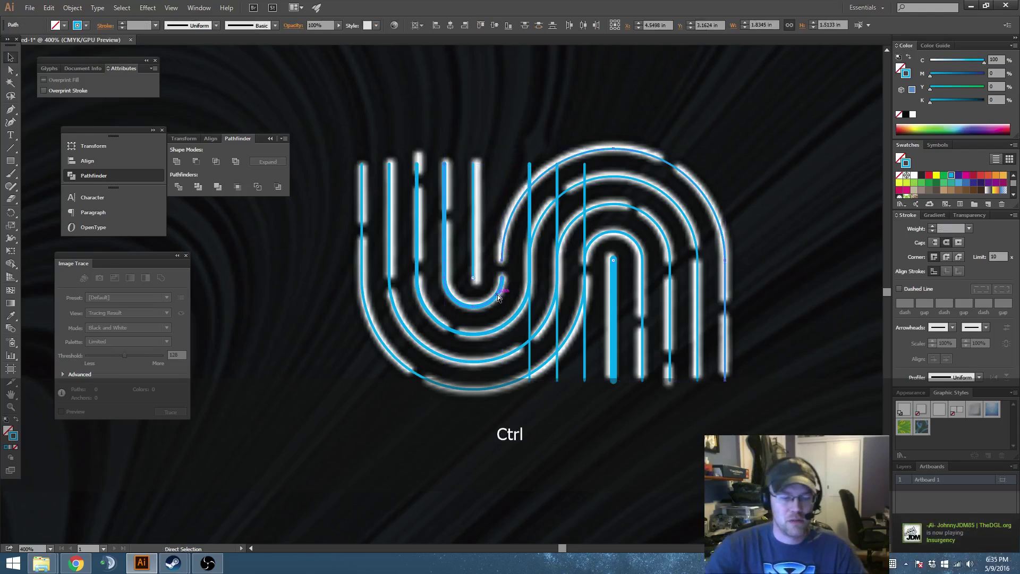
pyautogui.hotkey('ctrl', '8')
# Bridge the gap between the outermost arch and the innermost U with the Pen tool, connecting their open ends
pyautogui.keyDown('alt'); pyautogui.scroll(2, 505, 270); pyautogui.keyUp('alt')
pyautogui.press('space')
pyautogui.moveTo(506, 270); pyautogui.dragTo(536, 285)
pyautogui.press('p')
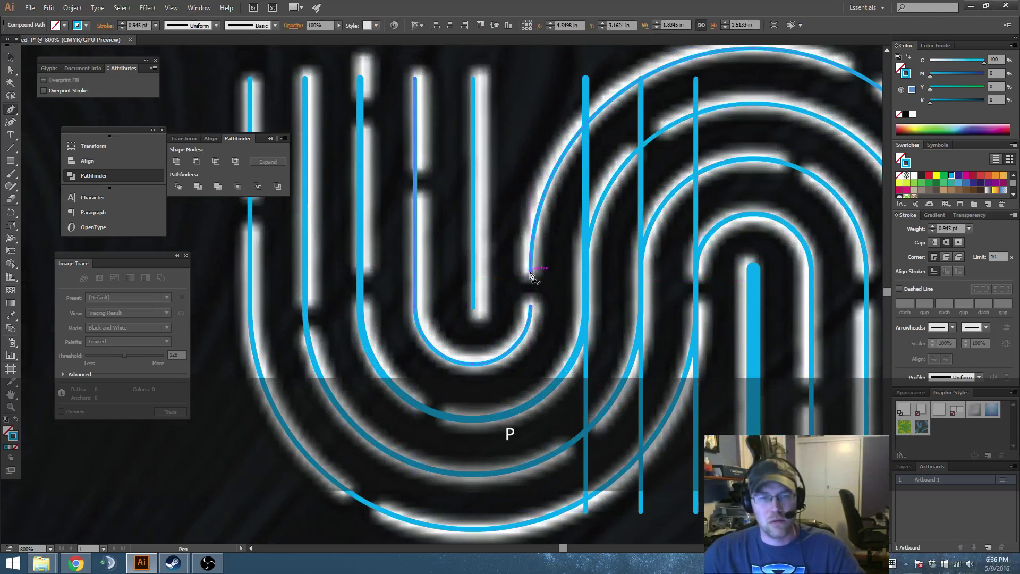
pyautogui.click(531, 272)
pyautogui.press('v')
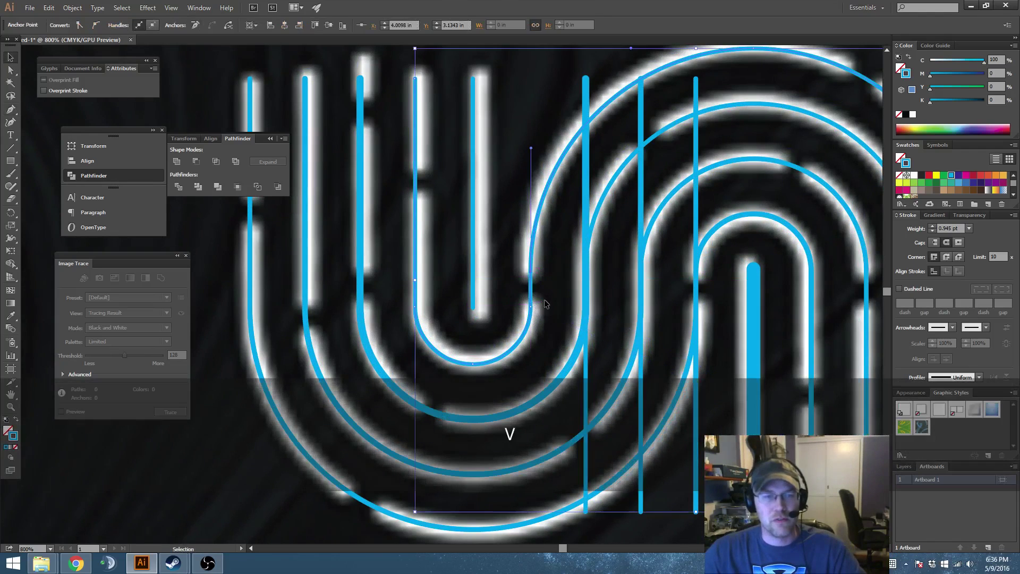
pyautogui.keyDown('alt'); pyautogui.scroll(-2, 531, 304); pyautogui.keyUp('alt')
pyautogui.press('space')
pyautogui.moveTo(531, 304); pyautogui.dragTo(516, 293)
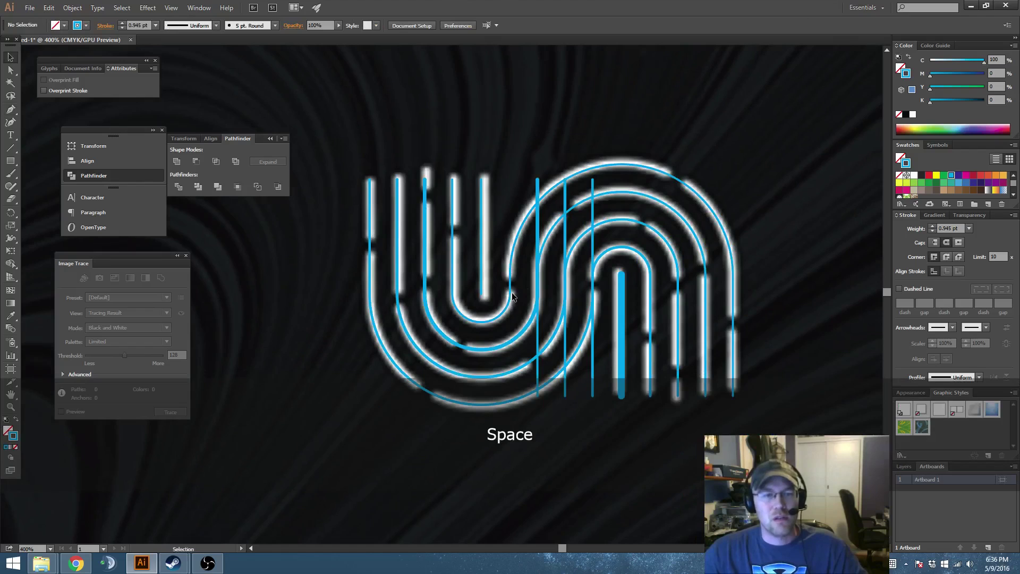
pyautogui.click(511, 293)
pyautogui.press('space')
pyautogui.moveTo(578, 333); pyautogui.dragTo(562, 317)
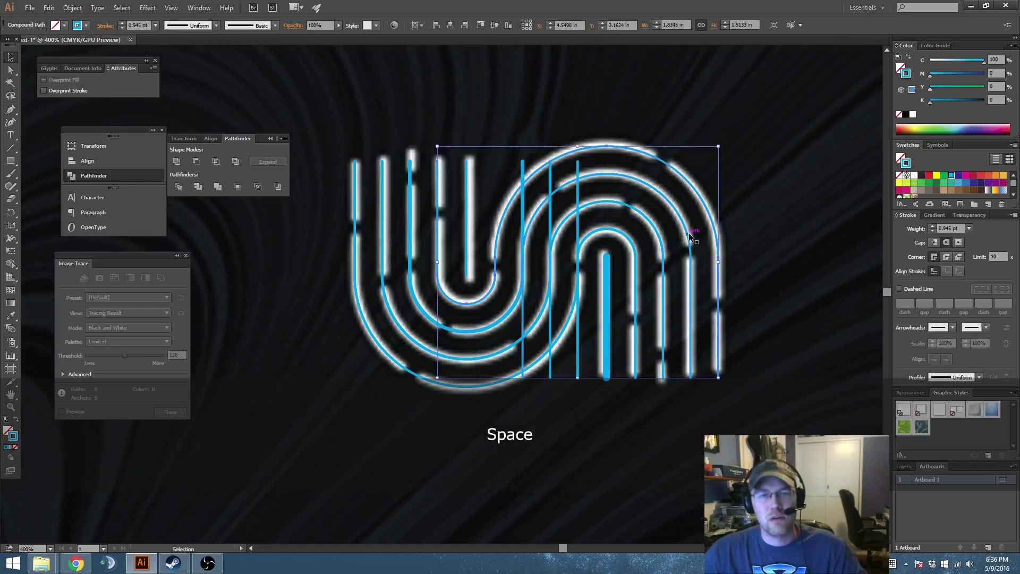
# Remove the overlapping straight legs where the second arch from the outside meets the second-innermost left U
pyautogui.click(689, 233)
pyautogui.press('space')
pyautogui.moveTo(539, 277); pyautogui.dragTo(560, 276)
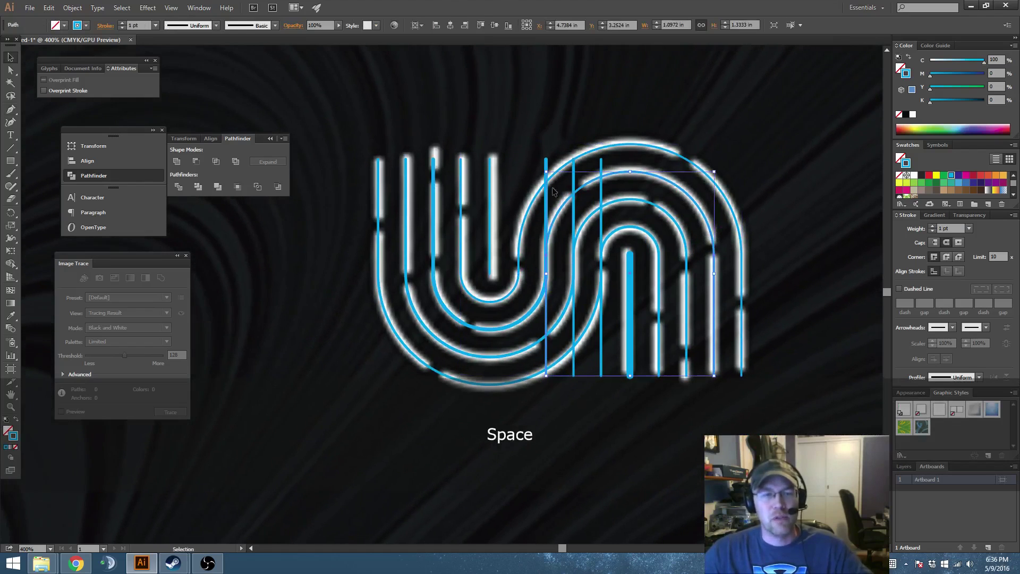
pyautogui.press('a')
pyautogui.moveTo(547, 159); pyautogui.dragTo(554, 234)
pyautogui.press('Delete')
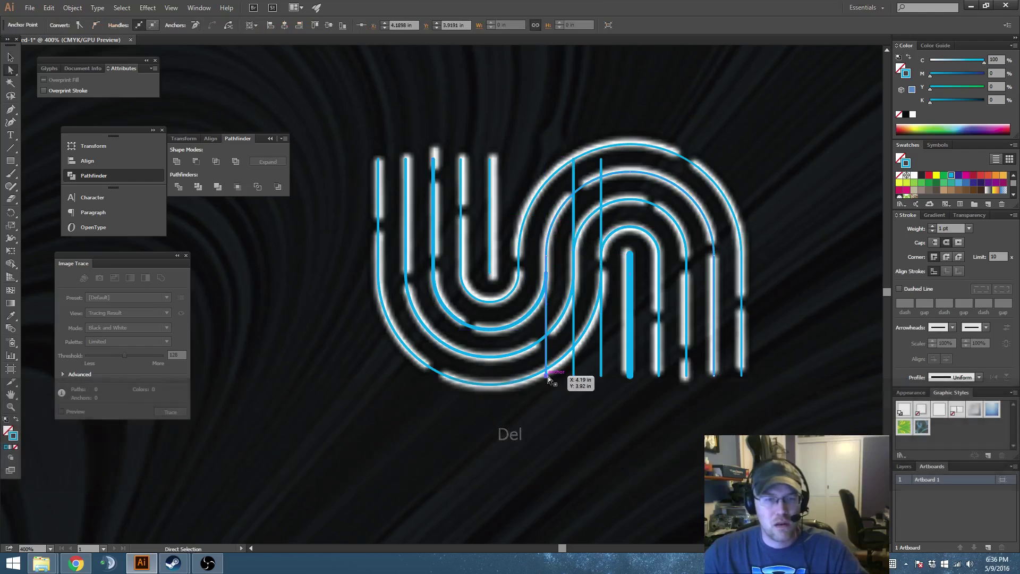
pyautogui.press('Delete')
# Connect the second arch from the outside to the second-innermost U with a Pen segment
pyautogui.press('p')
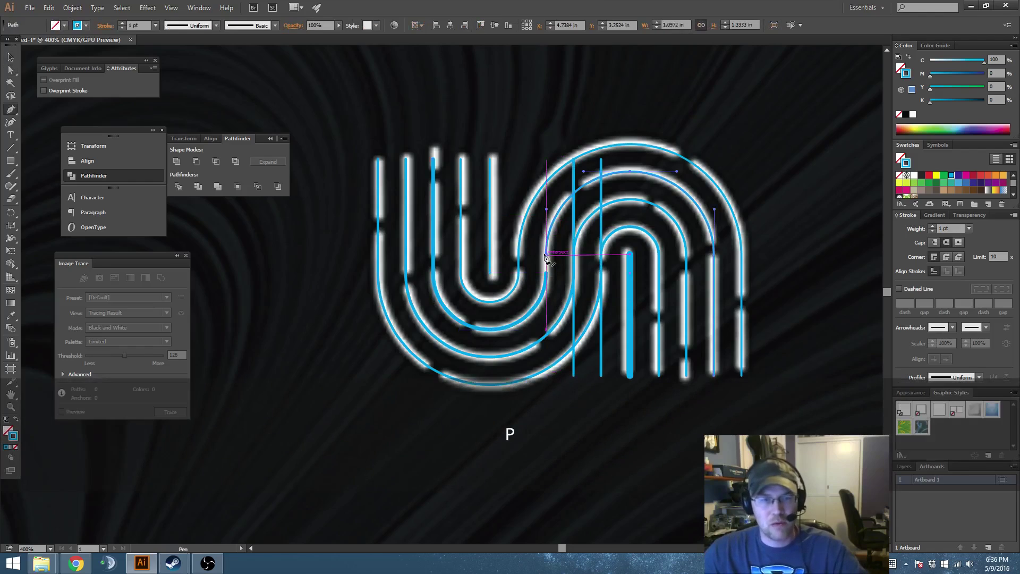
pyautogui.click(547, 274)
pyautogui.press('v')
pyautogui.click(556, 281)
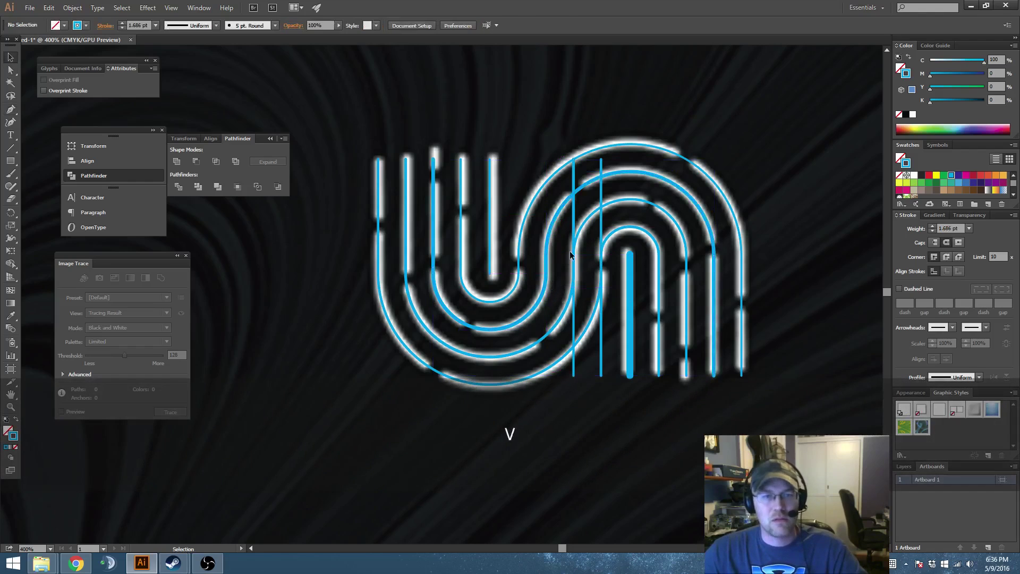
# Remove the overlapping straight legs where the third arch from the outside meets the second-outermost left U
pyautogui.press('a')
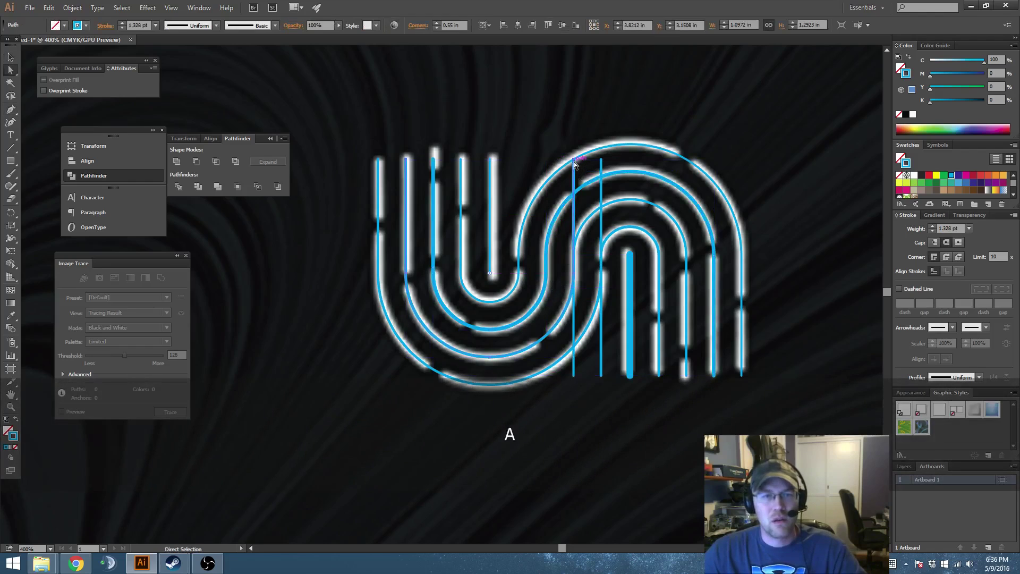
pyautogui.click(574, 161)
pyautogui.press('Delete')
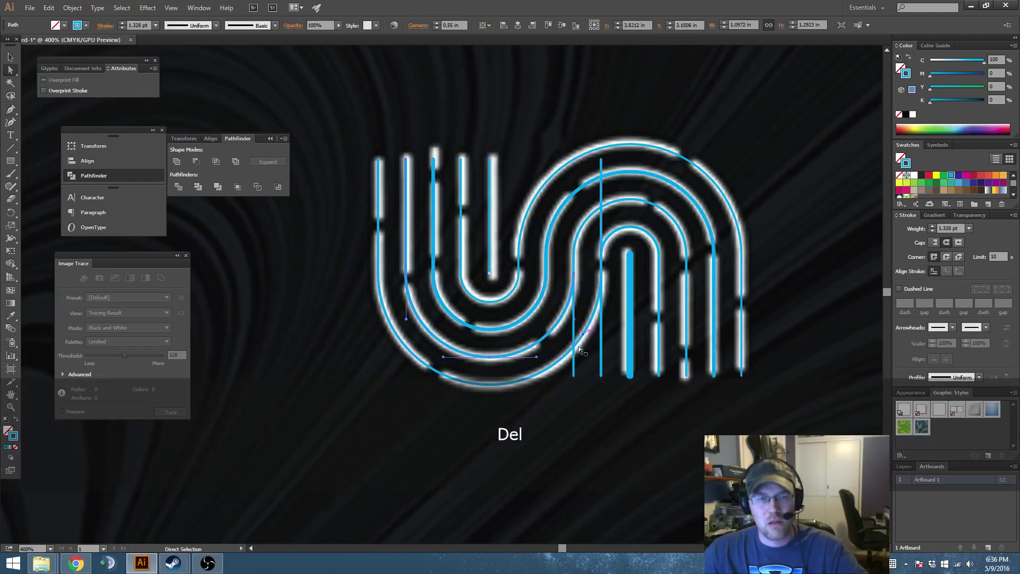
pyautogui.press('a')
pyautogui.click(575, 376)
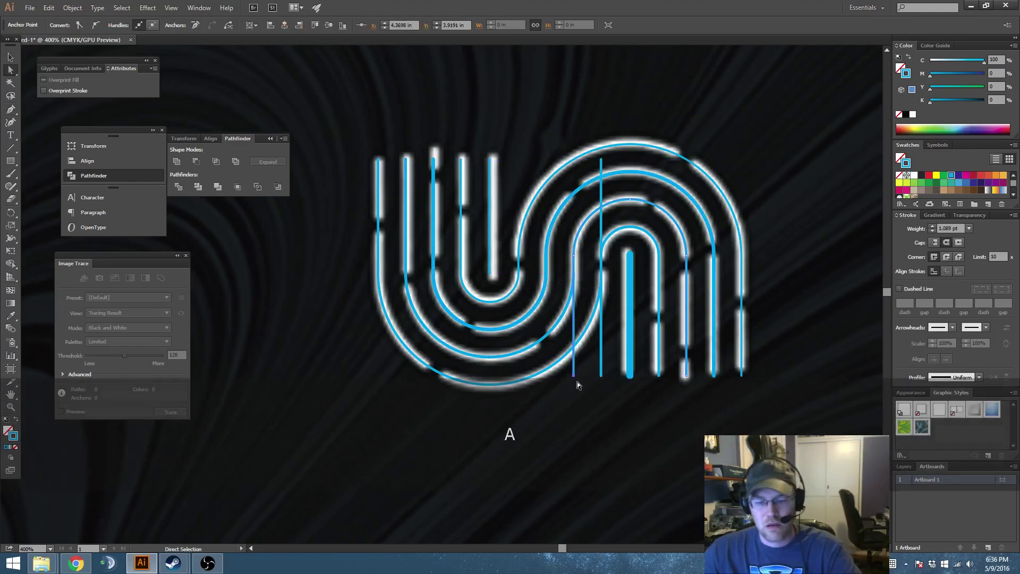
pyautogui.press('Delete')
# Connect the third arch from the outside to the second-outermost U with a Pen segment
pyautogui.press('p')
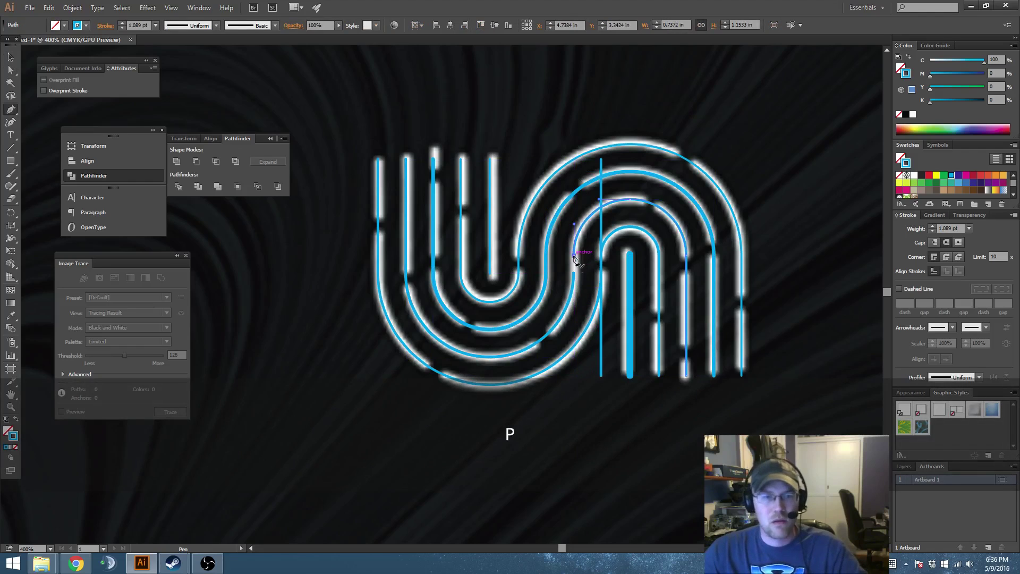
pyautogui.click(574, 255)
pyautogui.click(574, 273)
pyautogui.press('v')
pyautogui.click(595, 399)
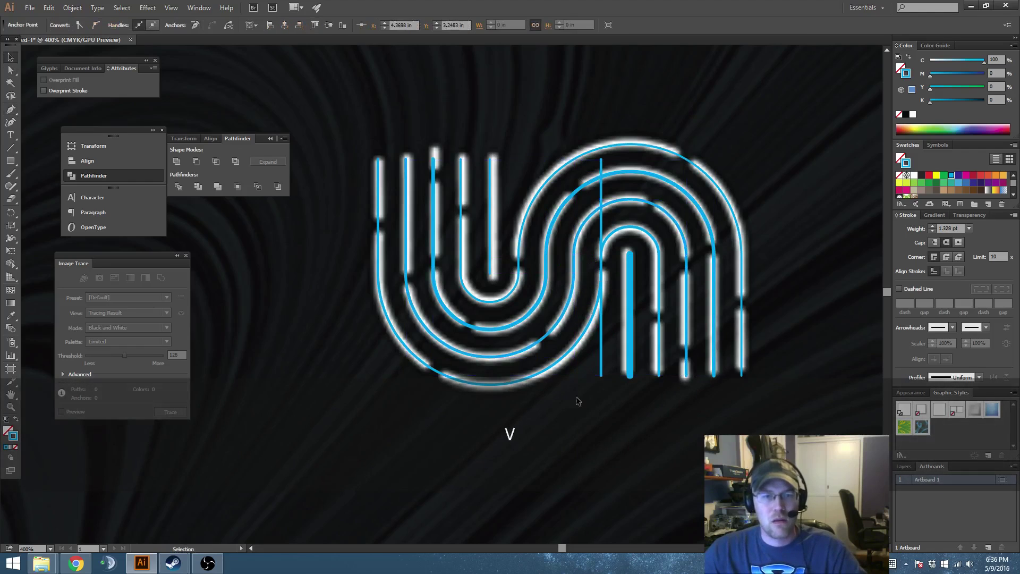
# Remove the overlapping straight legs where the innermost arch meets the outermost left U
pyautogui.click(601, 377)
pyautogui.press('Delete')
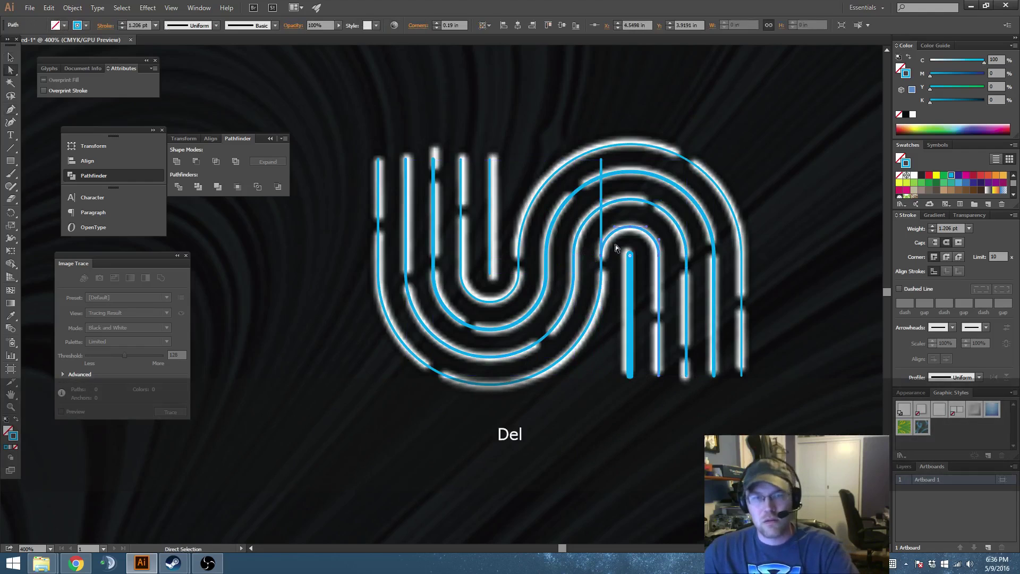
pyautogui.click(603, 160)
pyautogui.press('Delete')
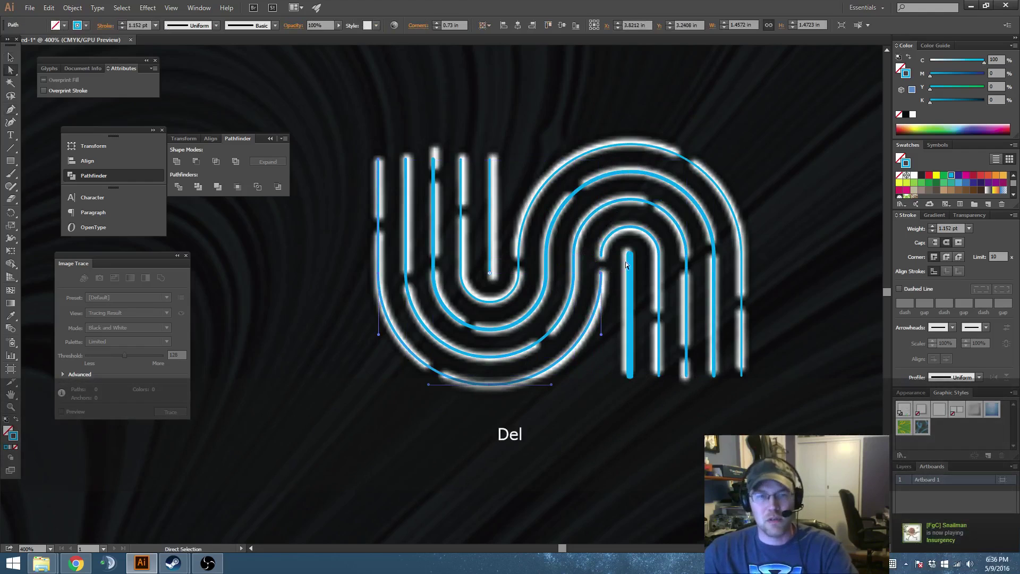
# Connect the innermost arch to the outermost left U with a Pen segment
pyautogui.press('p')
pyautogui.click(601, 274)
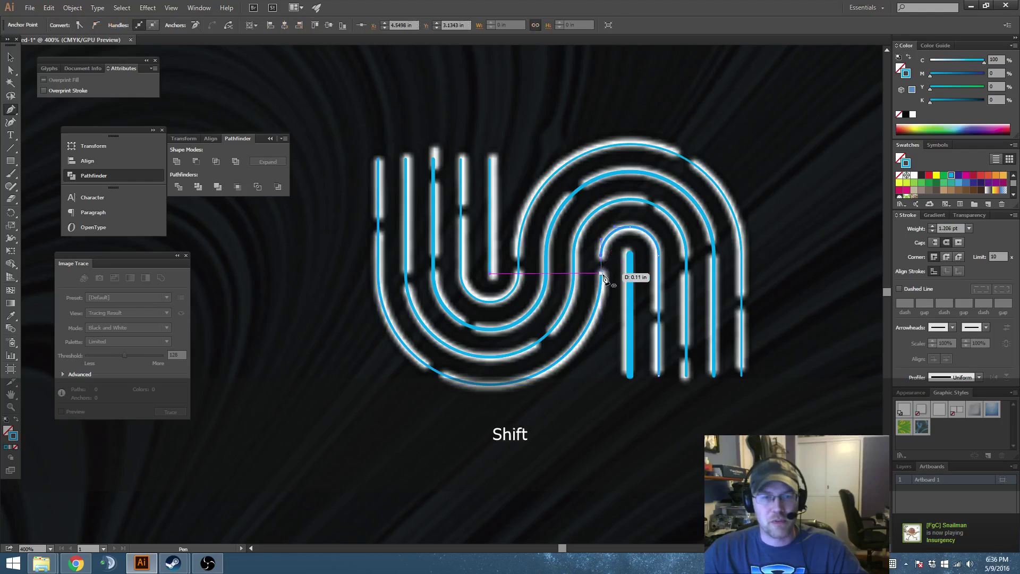
pyautogui.press('v')
pyautogui.click(660, 436)
# Select all the logo lines and match their strokes to the innermost arch line using the Eyedropper
pyautogui.press('space')
pyautogui.moveTo(618, 350); pyautogui.dragTo(635, 354)
pyautogui.scroll(-2, 636, 353)
pyautogui.click(637, 301)
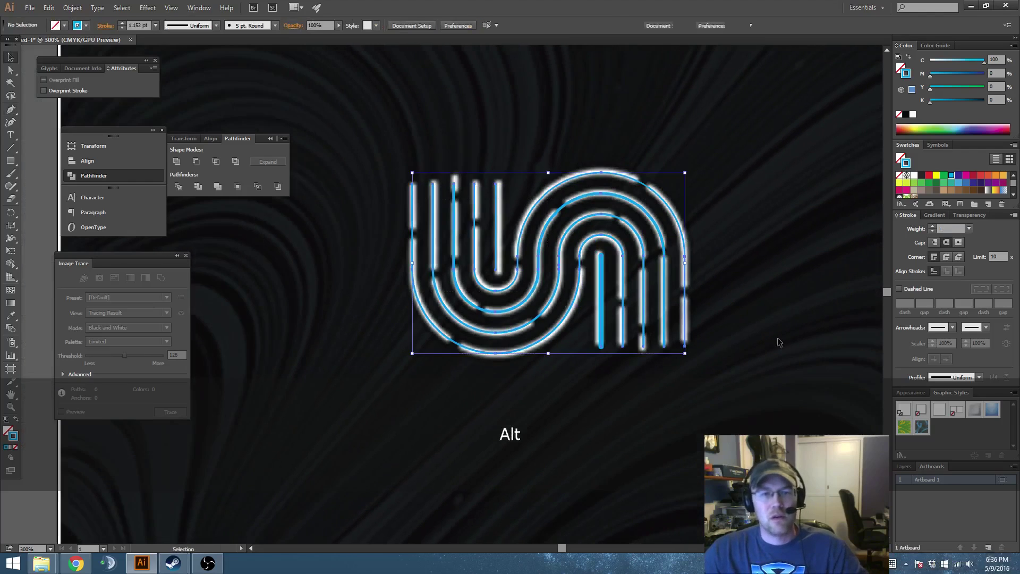
pyautogui.press('i')
pyautogui.click(624, 274)
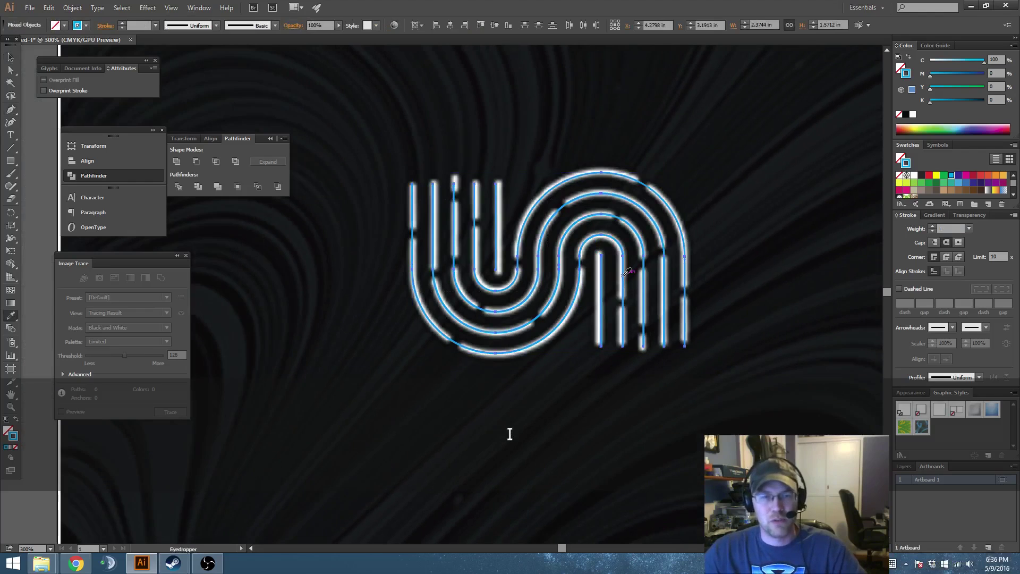
pyautogui.press('v')
# Increase the stroke weight of all the logo lines to 6 pt
pyautogui.scroll(1, 599, 292)
pyautogui.press('space')
pyautogui.moveTo(601, 294); pyautogui.dragTo(641, 309)
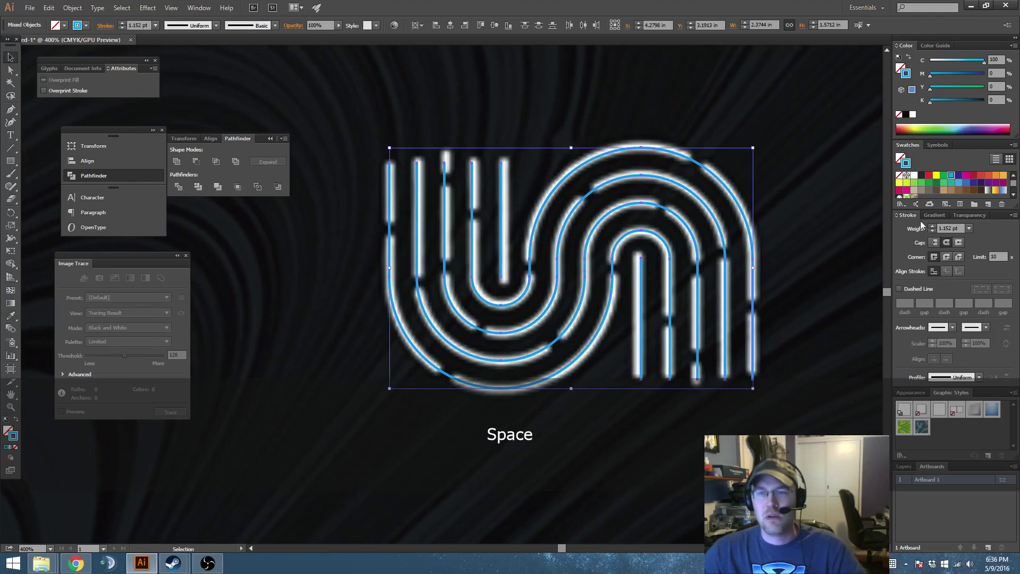
pyautogui.click(933, 226)
pyautogui.click(932, 225)
pyautogui.click(933, 226)
pyautogui.click(933, 225)
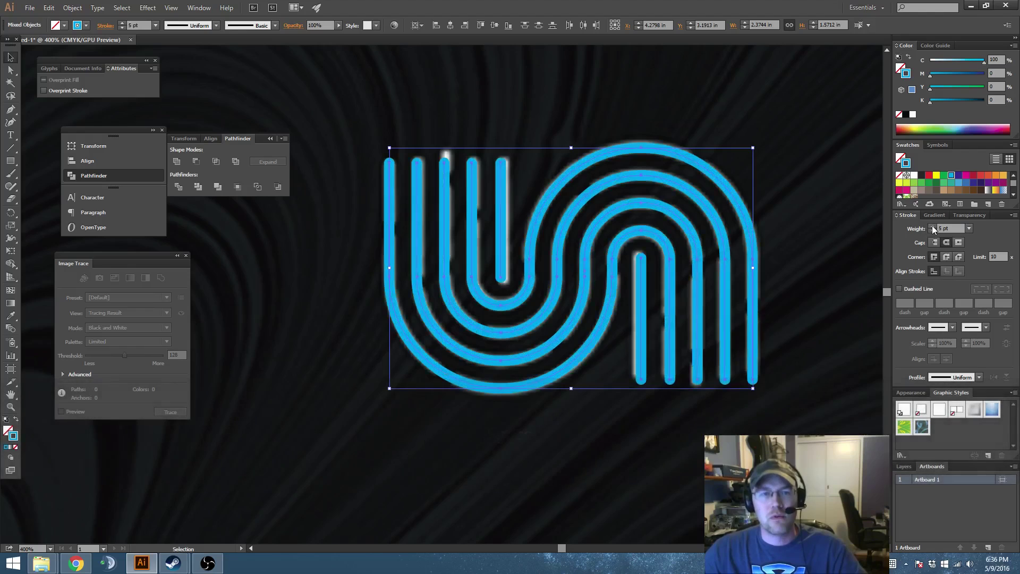
pyautogui.click(933, 225)
# Duplicate the whole line logo onto the empty canvas beside the artboard, level with the original
pyautogui.press('space')
pyautogui.moveTo(820, 319); pyautogui.dragTo(788, 307)
pyautogui.scroll(-3, 788, 307)
pyautogui.moveTo(786, 350); pyautogui.dragTo(691, 332)
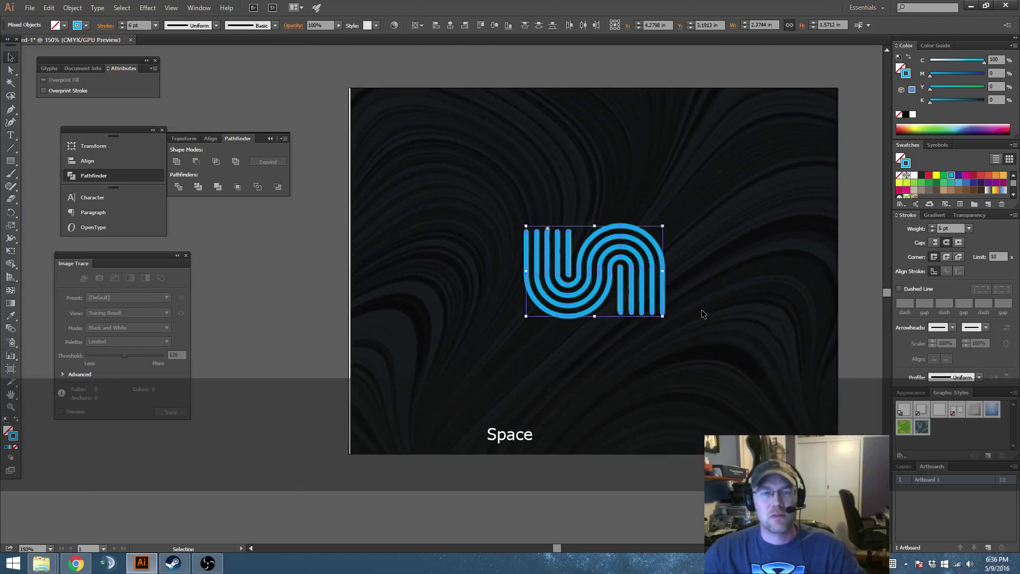
pyautogui.click(704, 314)
pyautogui.press('space')
pyautogui.moveTo(709, 270); pyautogui.dragTo(741, 244)
pyautogui.click(627, 282)
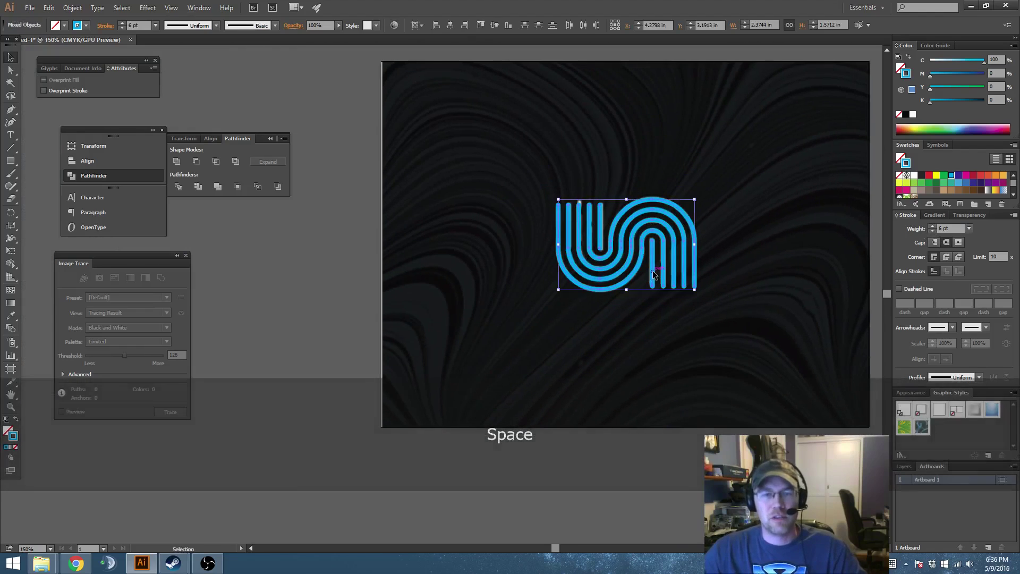
pyautogui.moveTo(657, 275); pyautogui.dragTo(336, 296)
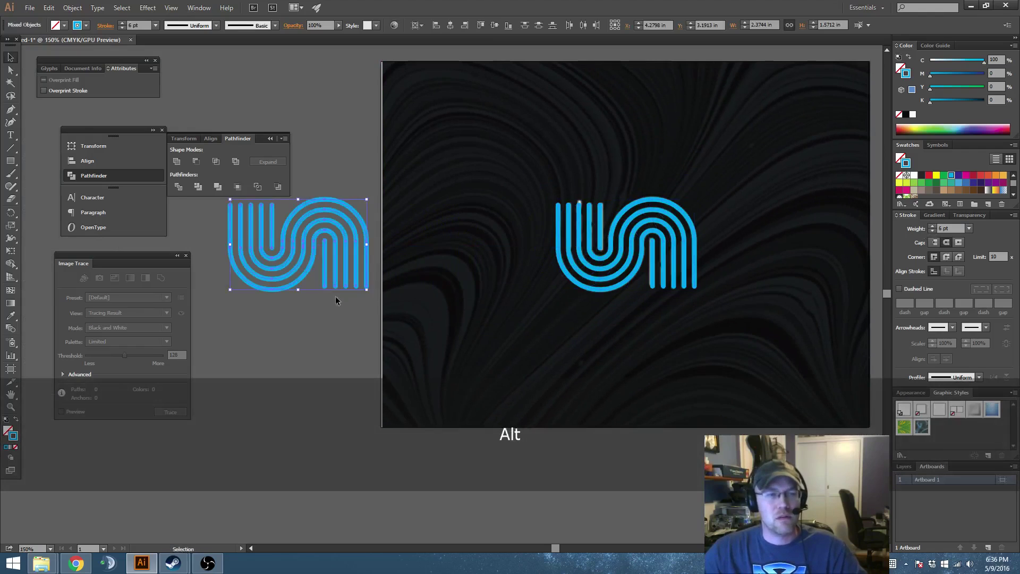
# Hide the original blue line logo lying over the reference image, leaving the copy beside the artboard
pyautogui.press('space')
pyautogui.moveTo(405, 302); pyautogui.dragTo(492, 358)
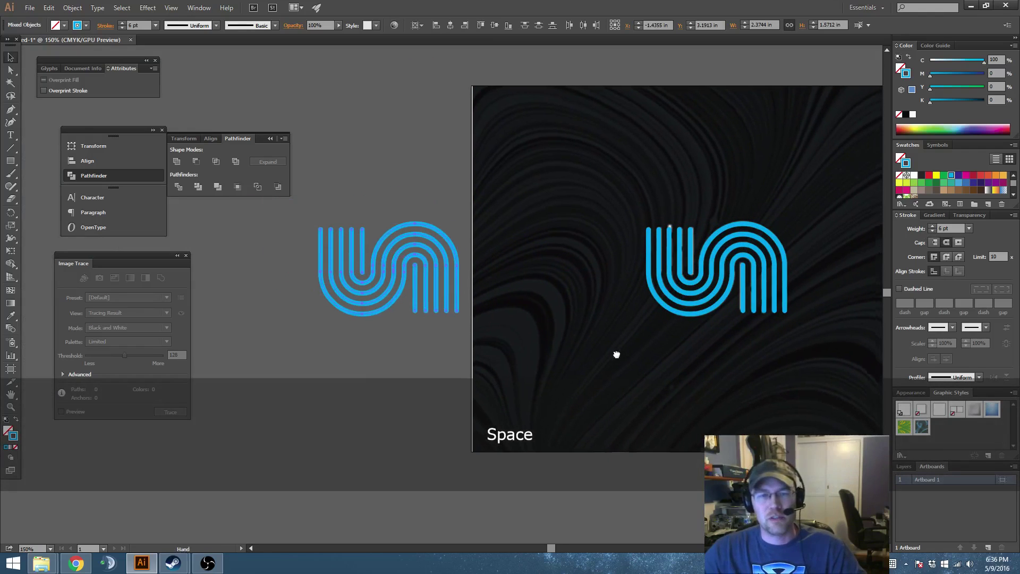
pyautogui.moveTo(617, 353); pyautogui.dragTo(558, 337)
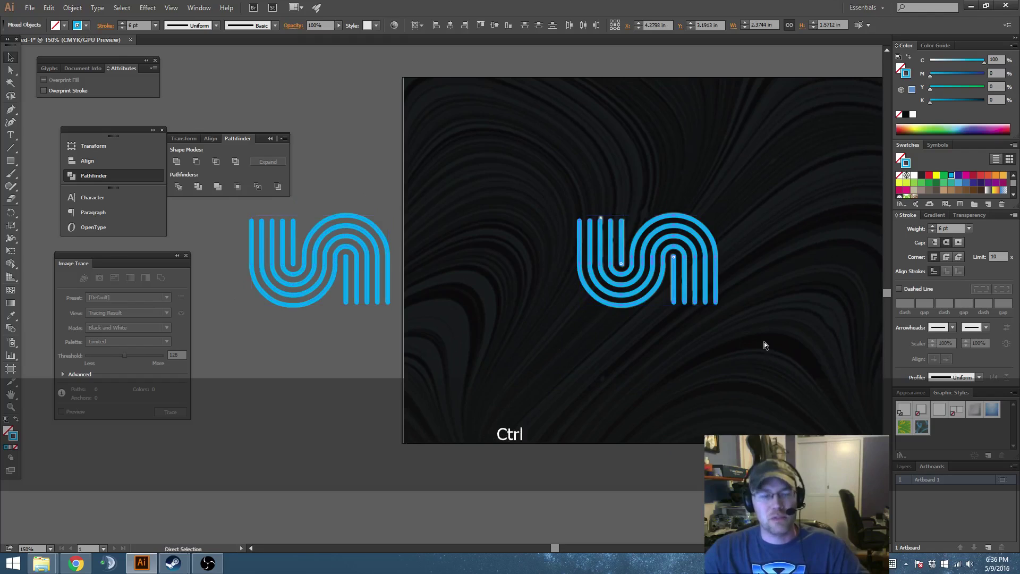
pyautogui.hotkey('ctrl', '3')
pyautogui.press('space')
pyautogui.moveTo(691, 312); pyautogui.dragTo(694, 316)
pyautogui.moveTo(581, 299); pyautogui.dragTo(588, 323)
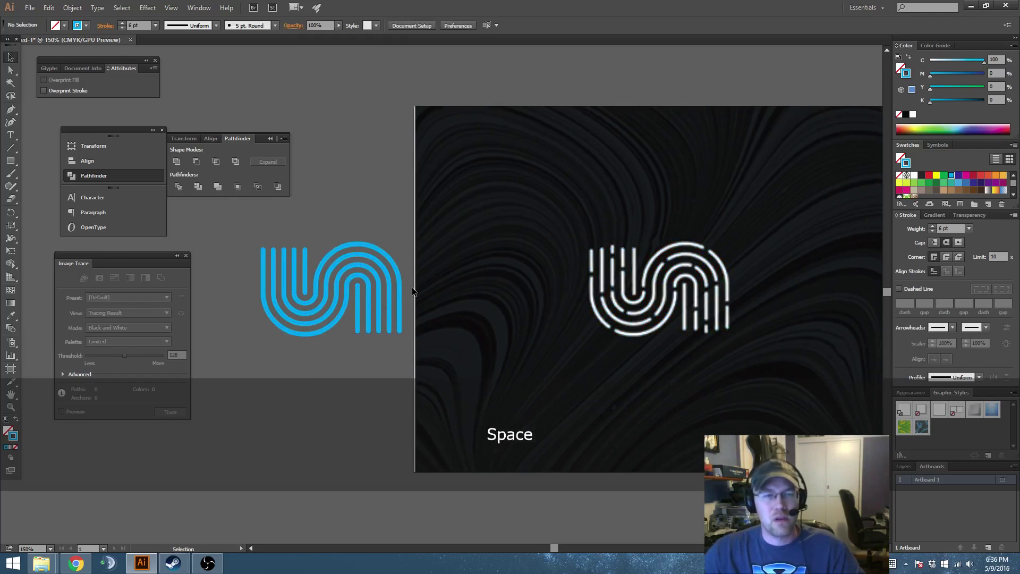
# Move the blue logo copy onto the artboard, placing it beside the reference logo
pyautogui.click(390, 305)
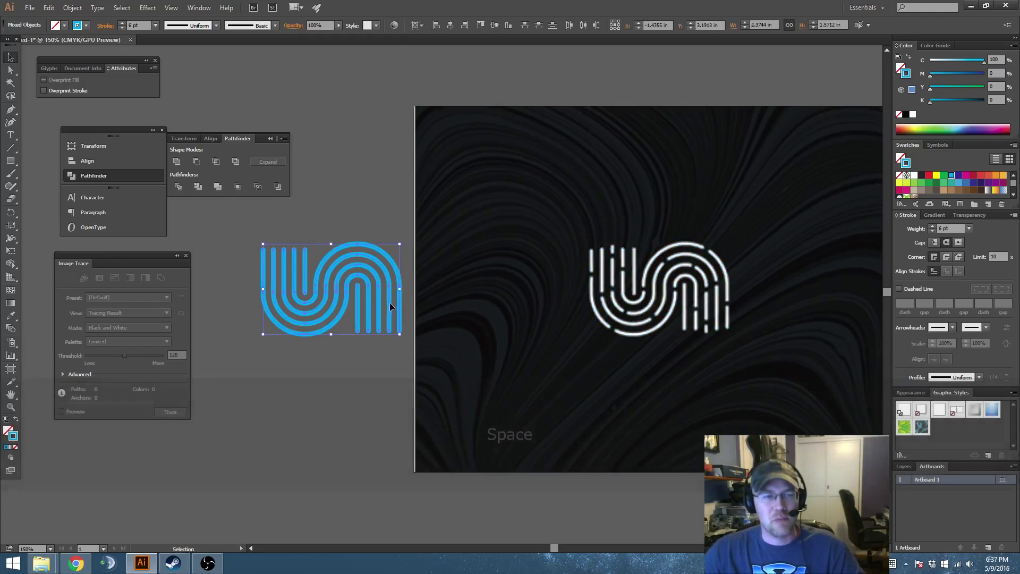
pyautogui.moveTo(390, 301); pyautogui.dragTo(553, 317)
pyautogui.scroll(1, 553, 316)
pyautogui.press('space')
pyautogui.moveTo(615, 352); pyautogui.dragTo(659, 349)
pyautogui.click(620, 379)
# Give the line forming the outermost arch a dashed stroke with an 80 pt dash and 10 pt gap
pyautogui.click(608, 339)
pyautogui.press('space')
pyautogui.scroll(1, 614, 335)
pyautogui.press('space')
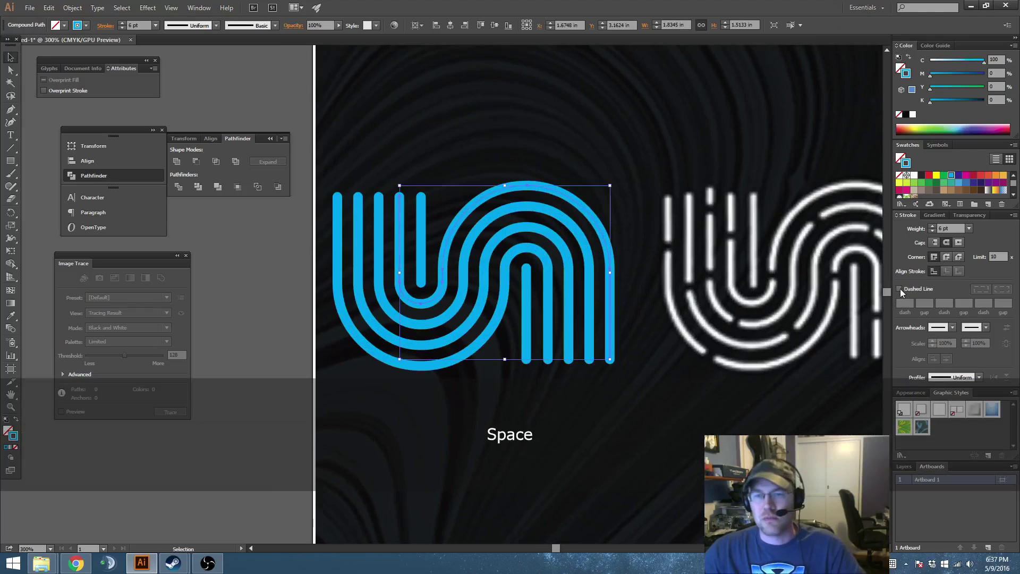
pyautogui.click(900, 290)
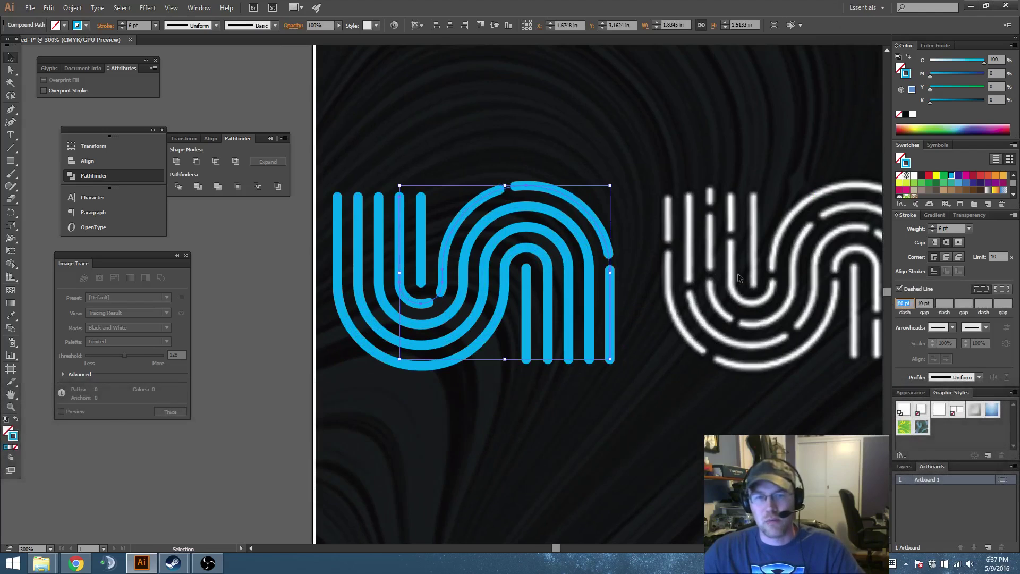
pyautogui.press('space')
pyautogui.moveTo(552, 238); pyautogui.dragTo(466, 242)
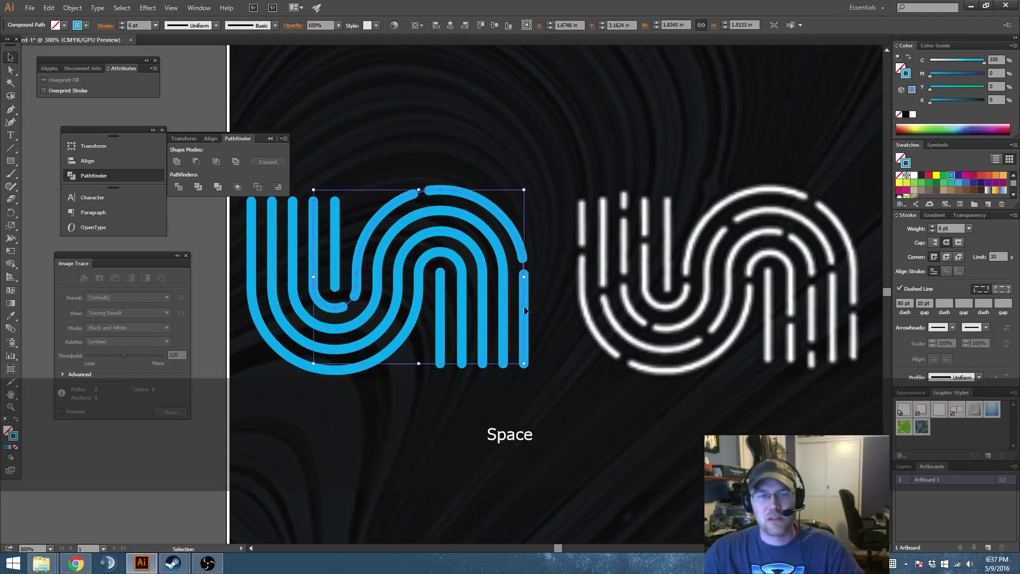
# Apply the same 80 pt dash and 10 pt gap to the three remaining curved lines of the blue logo
pyautogui.click(503, 304)
pyautogui.click(900, 289)
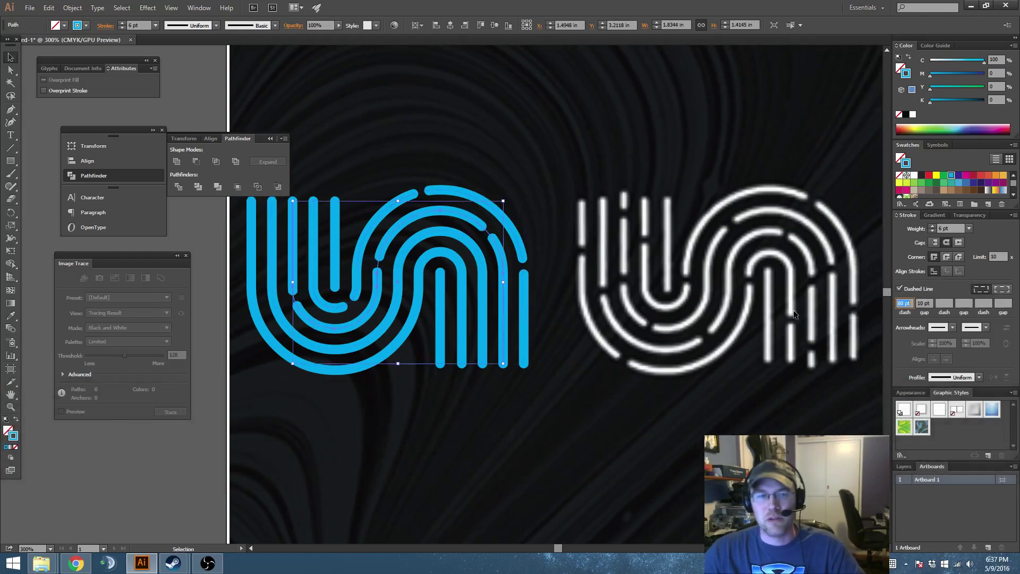
pyautogui.click(568, 413)
pyautogui.click(483, 329)
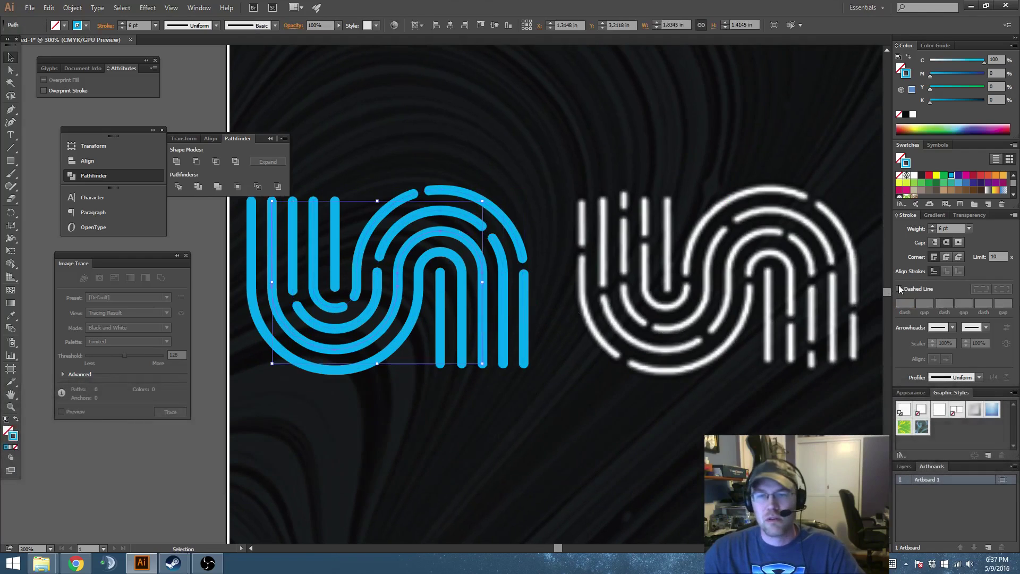
pyautogui.click(900, 289)
pyautogui.click(463, 330)
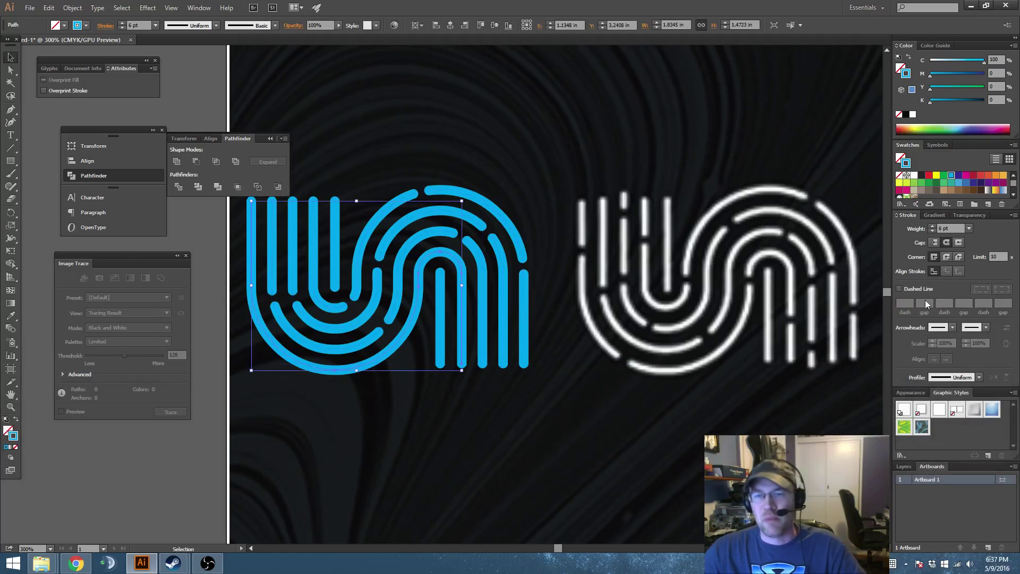
pyautogui.click(899, 289)
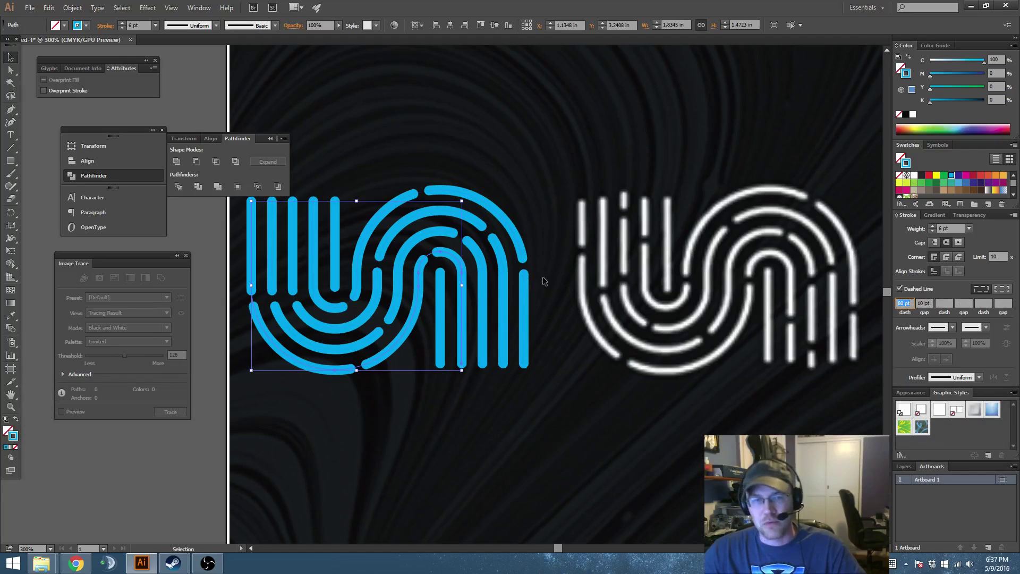
# Set the dash length to 90 pt on the line forming the outermost U and innermost arch
pyautogui.click(335, 434)
pyautogui.moveTo(405, 389); pyautogui.dragTo(453, 350)
pyautogui.scroll(-2, 457, 360)
pyautogui.moveTo(493, 380); pyautogui.dragTo(489, 369)
pyautogui.scroll(1, 473, 354)
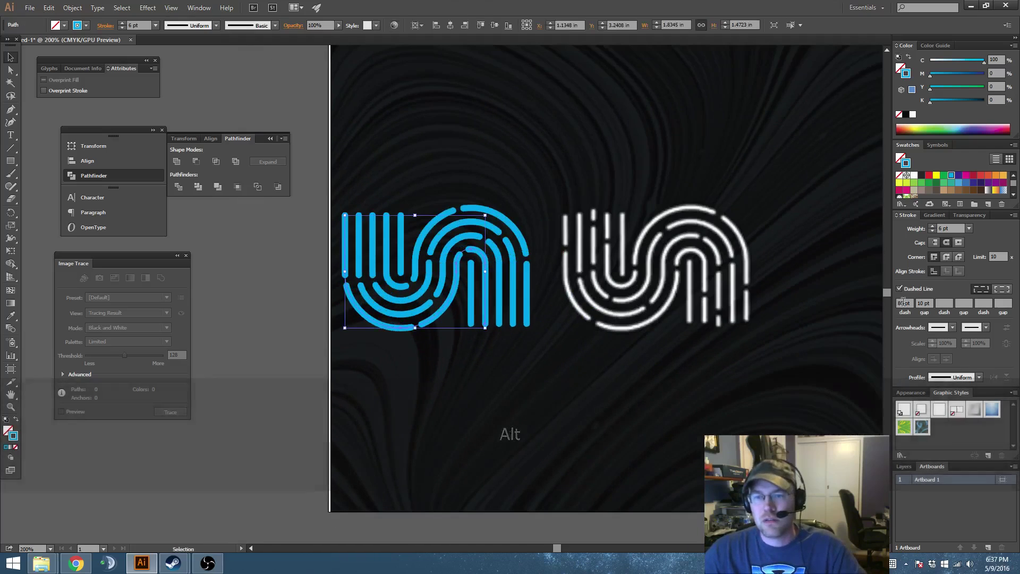
pyautogui.moveTo(905, 304); pyautogui.dragTo(865, 313)
pyautogui.write('90')
pyautogui.press('Return')
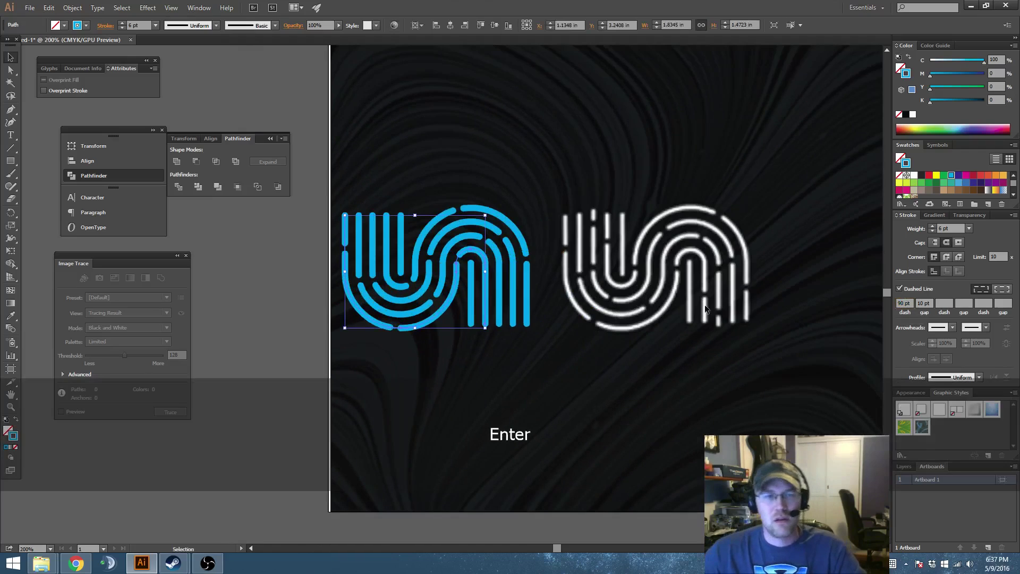
pyautogui.click(509, 341)
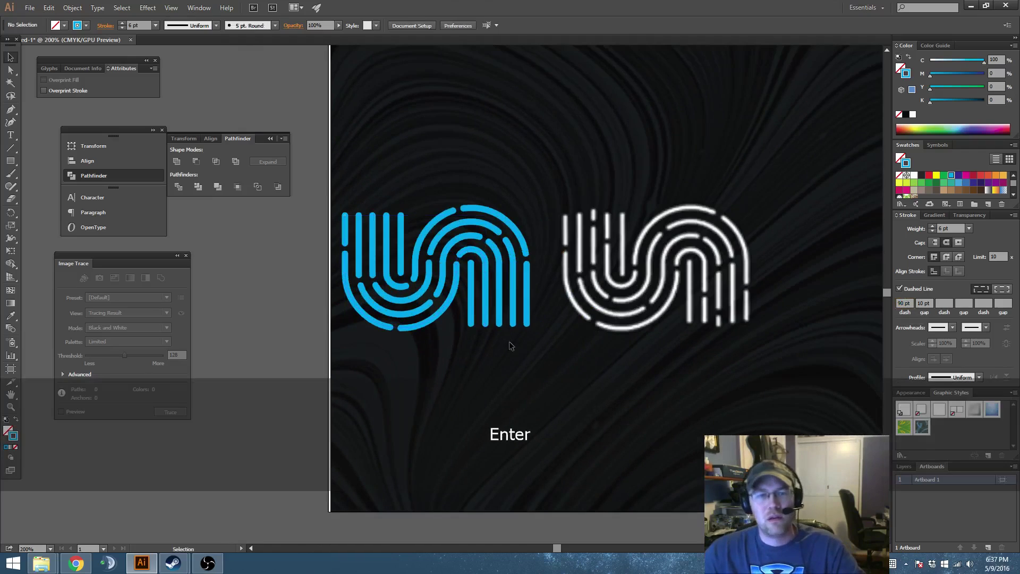
# Set the dash length to 60 pt on the line forming the second-outermost arch
pyautogui.click(396, 316)
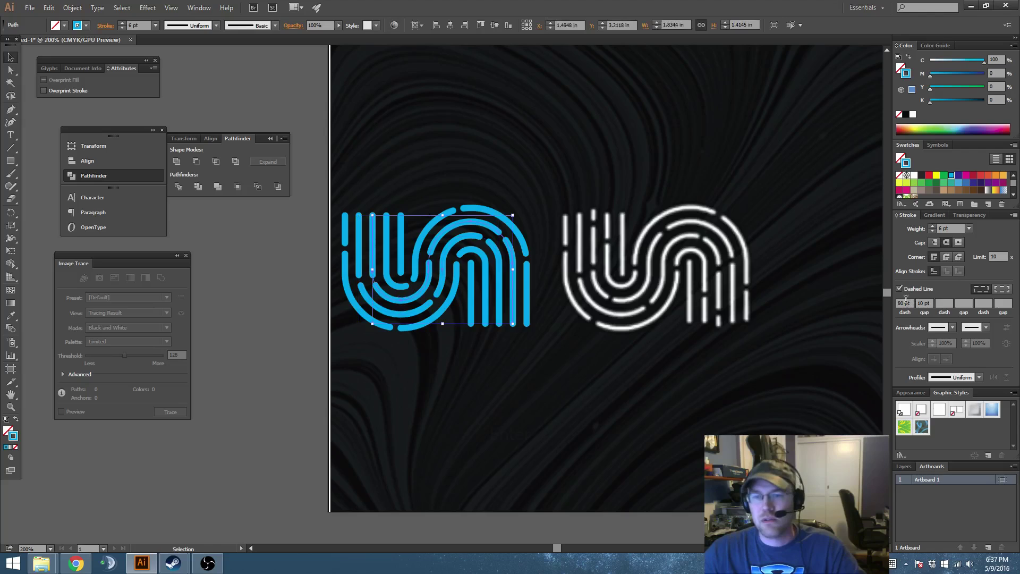
pyautogui.write('60')
pyautogui.press('Return')
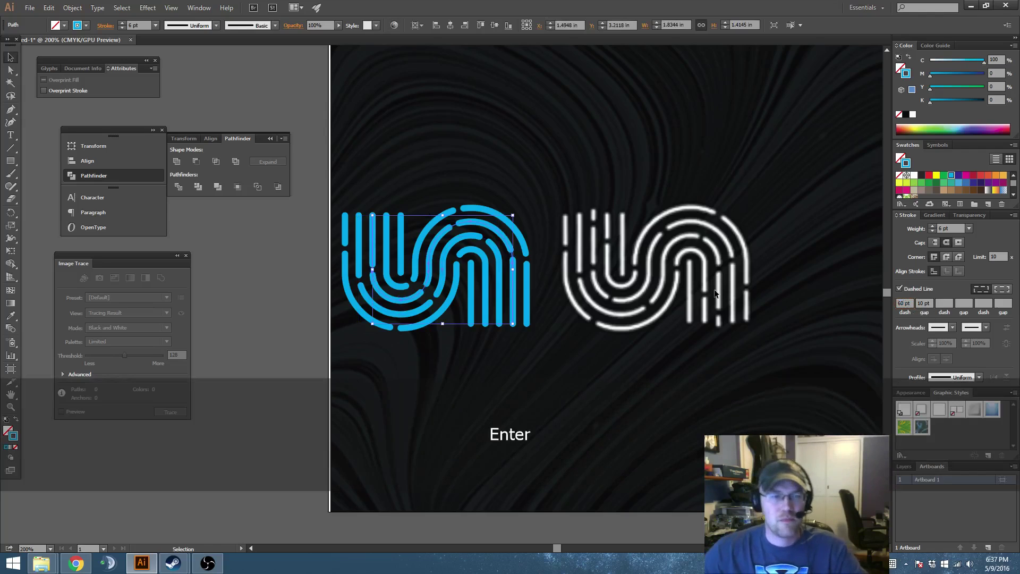
pyautogui.click(614, 378)
pyautogui.press('space')
pyautogui.moveTo(624, 375); pyautogui.dragTo(642, 357)
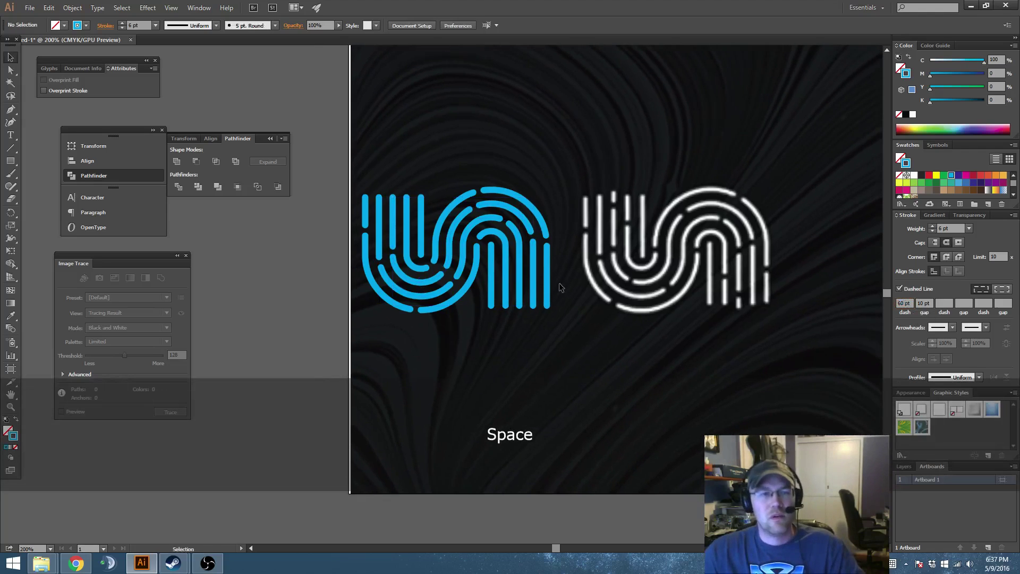
# Examine the logo's joined paths and the anchor points of the outermost U line in outline view
pyautogui.press('space')
pyautogui.moveTo(562, 171); pyautogui.dragTo(532, 187)
pyautogui.scroll(-1, 529, 181)
pyautogui.press('space')
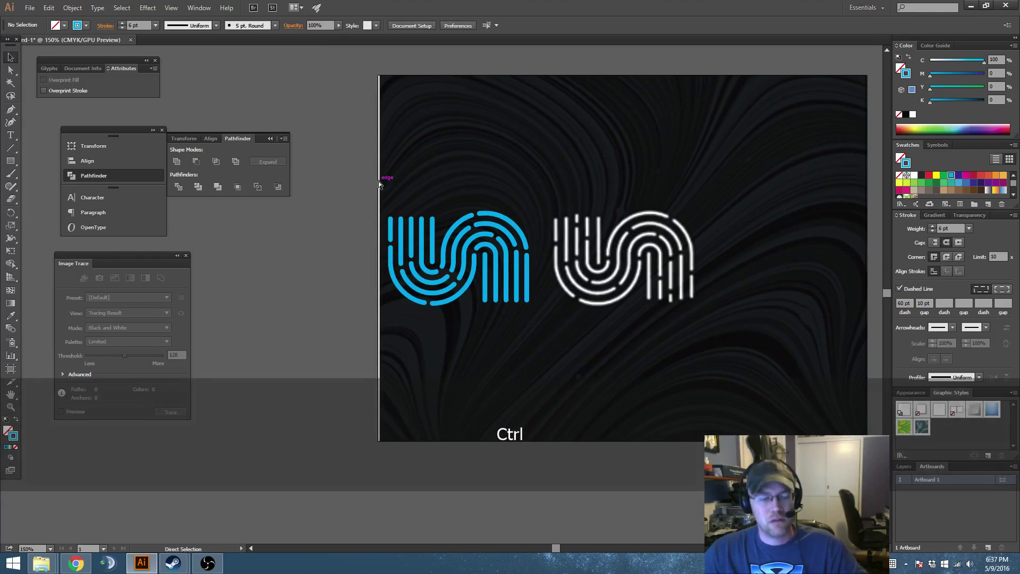
pyautogui.hotkey('ctrl', 'y')
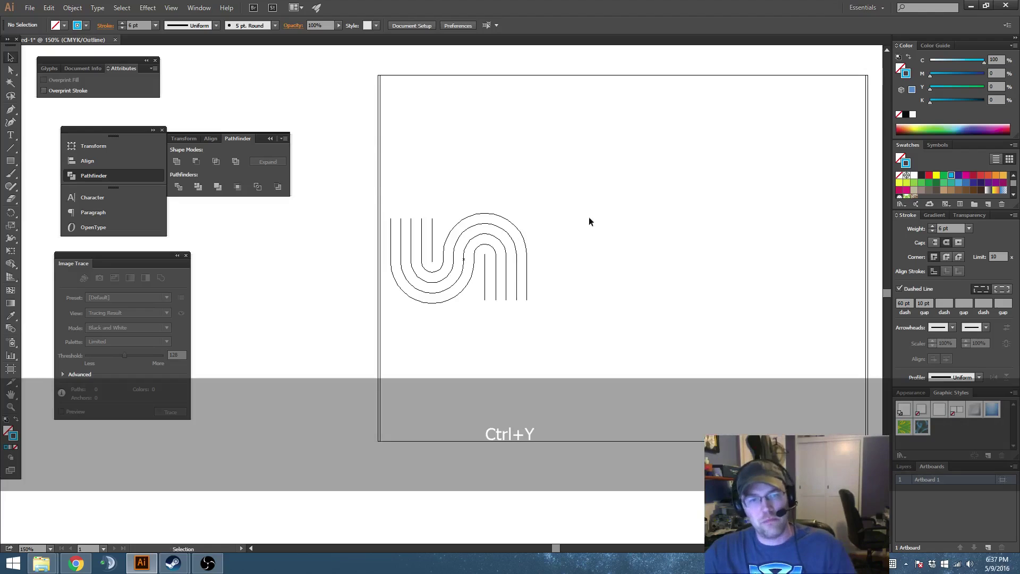
pyautogui.scroll(3, 551, 244)
pyautogui.press('space')
pyautogui.moveTo(511, 314); pyautogui.dragTo(590, 239)
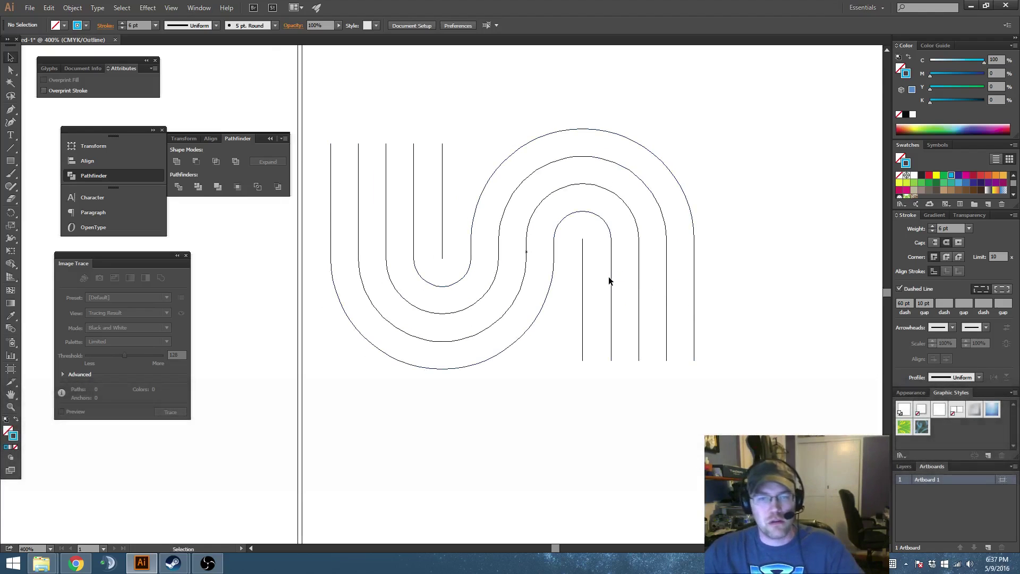
pyautogui.click(609, 276)
pyautogui.scroll(4, 609, 255)
pyautogui.press('space')
pyautogui.moveTo(521, 255); pyautogui.dragTo(530, 190)
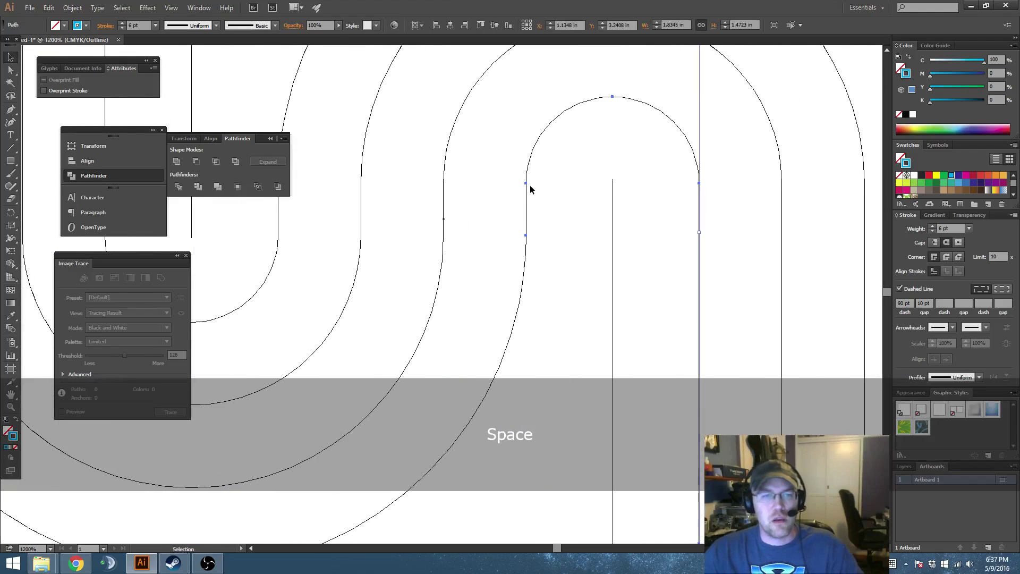
pyautogui.scroll(-4, 601, 226)
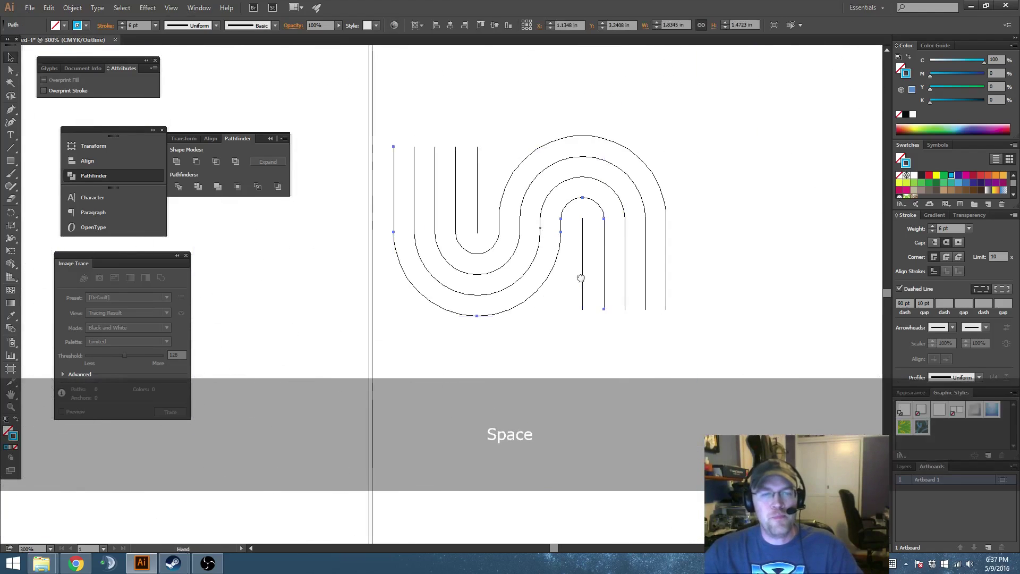
pyautogui.hotkey('ctrl', 'y')
pyautogui.click(723, 334)
# Trace the reference logo's outermost U line through its innermost arch with the Pen tool
pyautogui.press('space')
pyautogui.moveTo(765, 373); pyautogui.dragTo(564, 362)
pyautogui.scroll(-1, 560, 363)
pyautogui.press('space')
pyautogui.press('p')
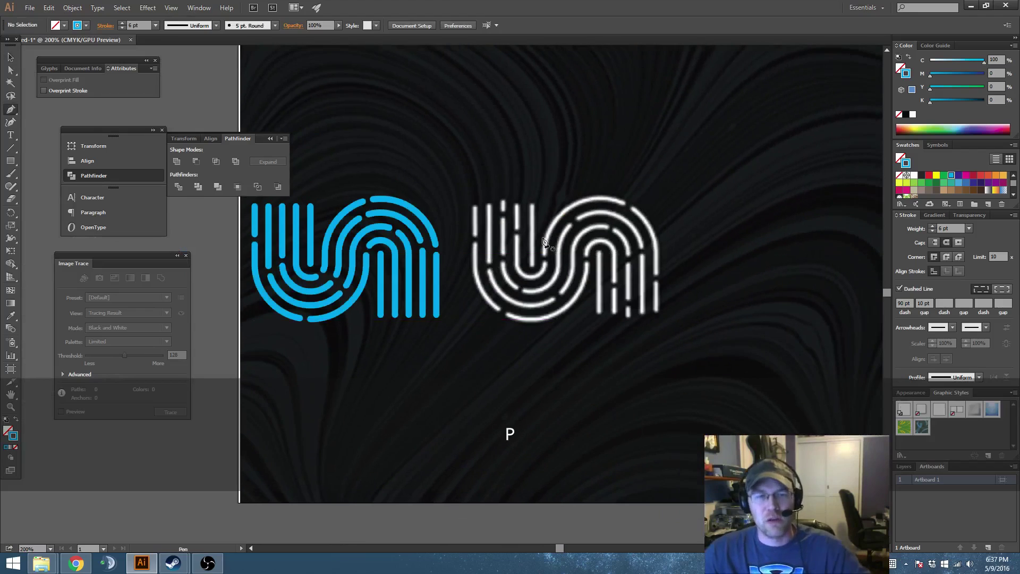
pyautogui.scroll(1, 534, 241)
pyautogui.click(447, 191)
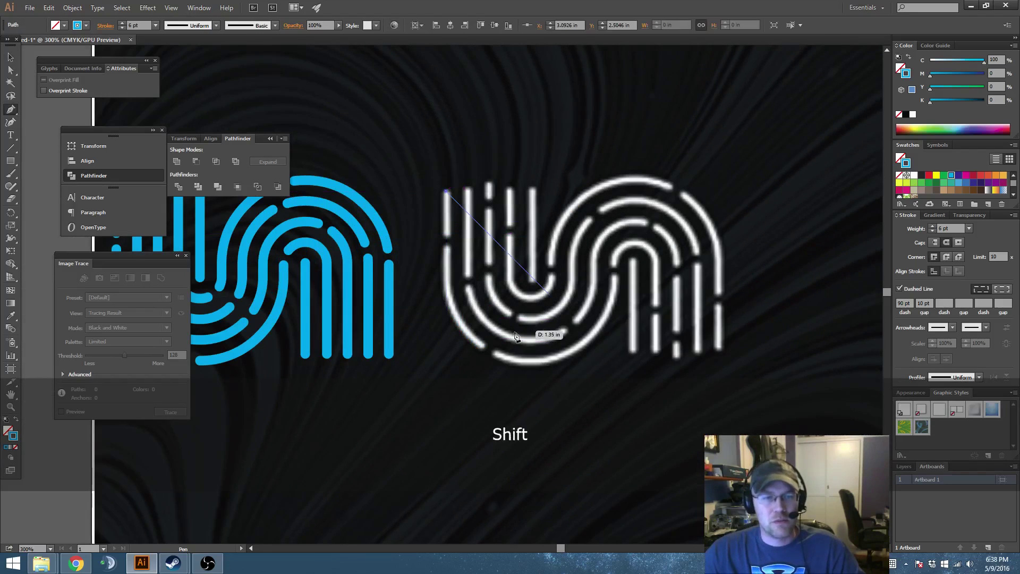
pyautogui.keyDown('shift'); pyautogui.click(449, 292); pyautogui.keyUp('shift')
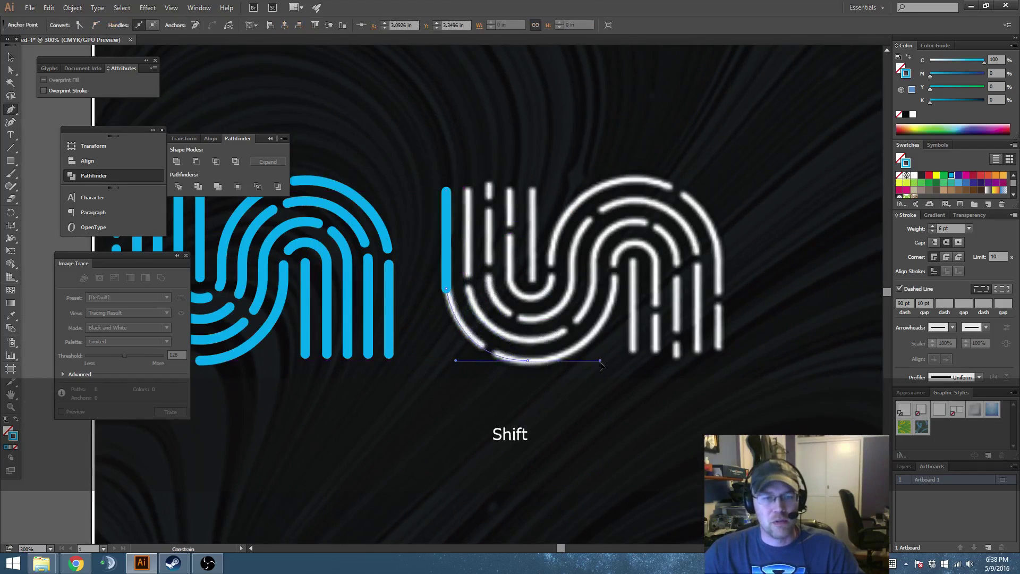
pyautogui.moveTo(608, 364); pyautogui.dragTo(607, 361)
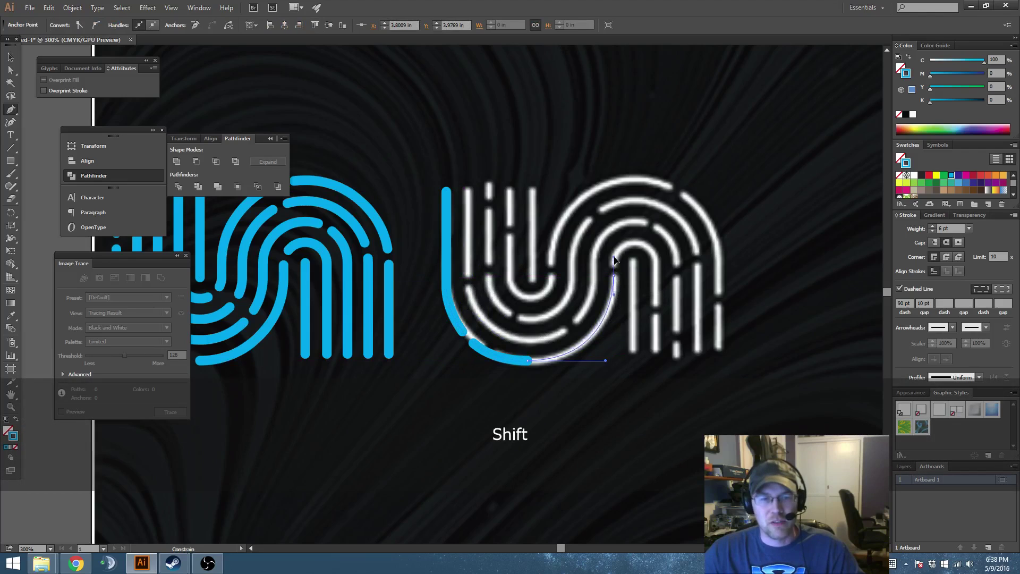
pyautogui.moveTo(615, 260); pyautogui.dragTo(657, 355)
pyautogui.hotkey('ctrl', 'z')
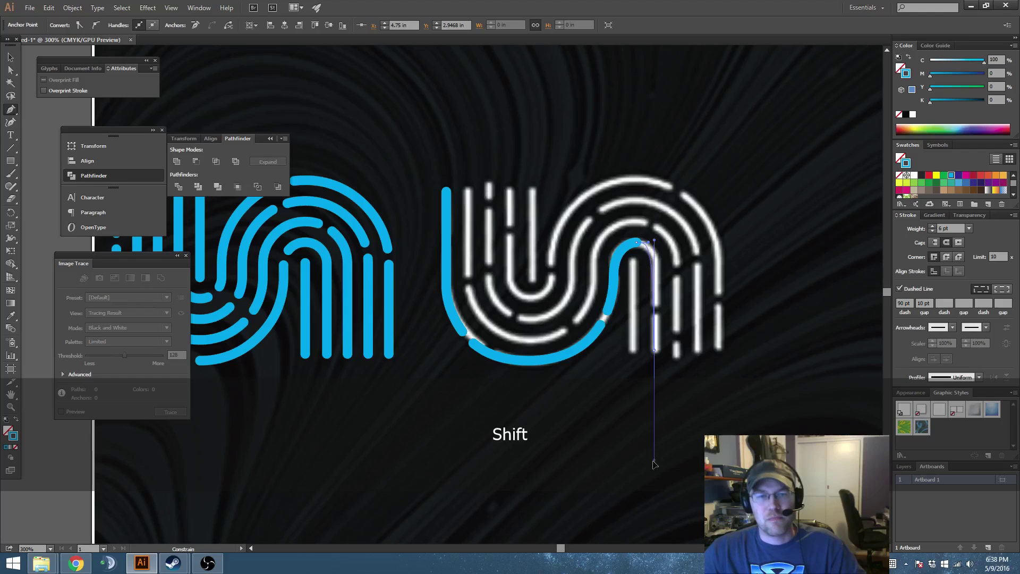
pyautogui.moveTo(654, 462)
pyautogui.mouseDown()
pyautogui.moveTo(652, 424)
pyautogui.moveTo(604, 393)
pyautogui.moveTo(644, 350)
pyautogui.mouseUp()
# Delete the Pen tool path traced over the reference logo
pyautogui.press('v')
pyautogui.click(626, 404)
pyautogui.press('space')
pyautogui.scroll(-2, 606, 393)
pyautogui.click(649, 322)
pyautogui.press('Delete')
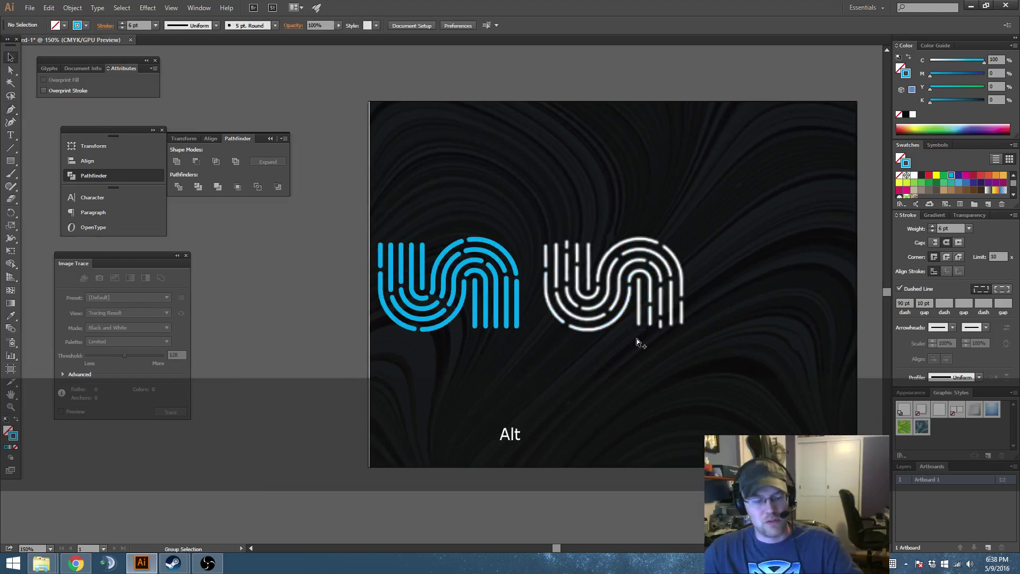
# Show the hidden solid blue logo lying over the reference image and delete it
pyautogui.hotkey('ctrl', 'alt', '3')
pyautogui.click(669, 376)
pyautogui.press('space')
pyautogui.moveTo(678, 375); pyautogui.dragTo(646, 367)
pyautogui.scroll(1, 602, 324)
pyautogui.press('space')
pyautogui.moveTo(591, 346); pyautogui.dragTo(642, 369)
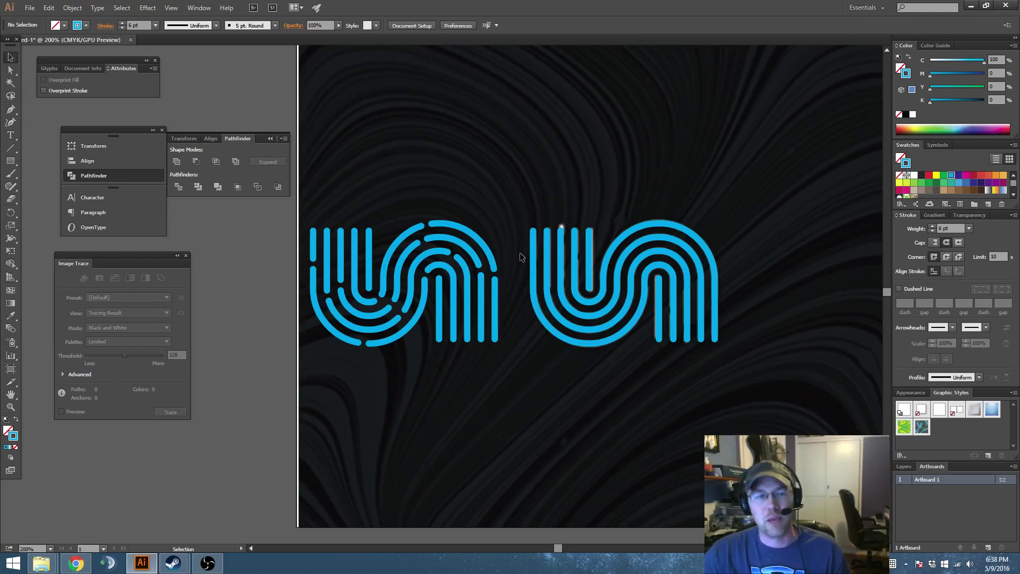
pyautogui.press('space')
pyautogui.moveTo(717, 392); pyautogui.dragTo(802, 342)
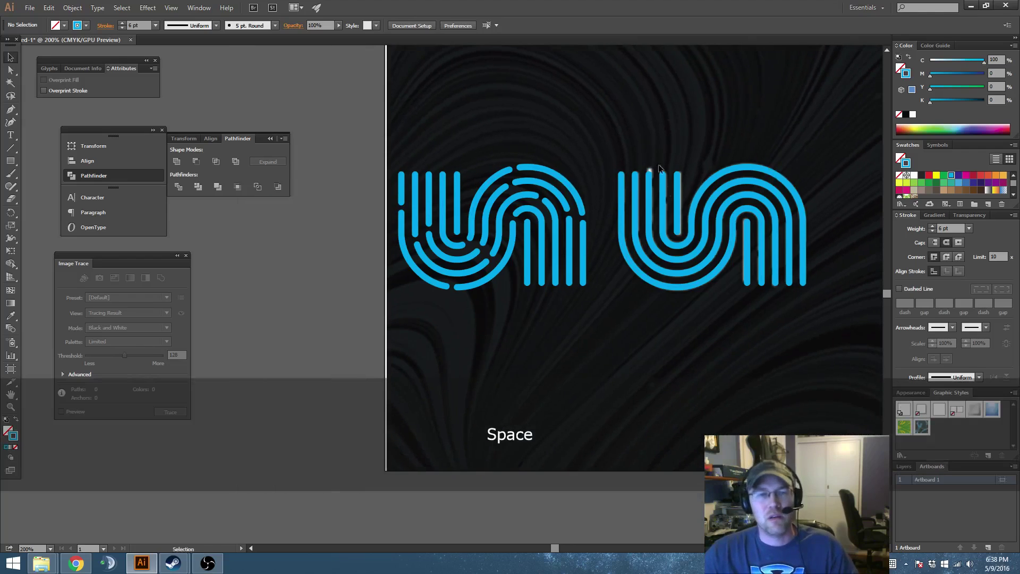
pyautogui.moveTo(615, 133); pyautogui.dragTo(818, 351)
pyautogui.press('Delete')
# Extend the upper end of the dashed logo's third vertical U line straight up to about Y 2.44 in using Direct Selection
pyautogui.press('space')
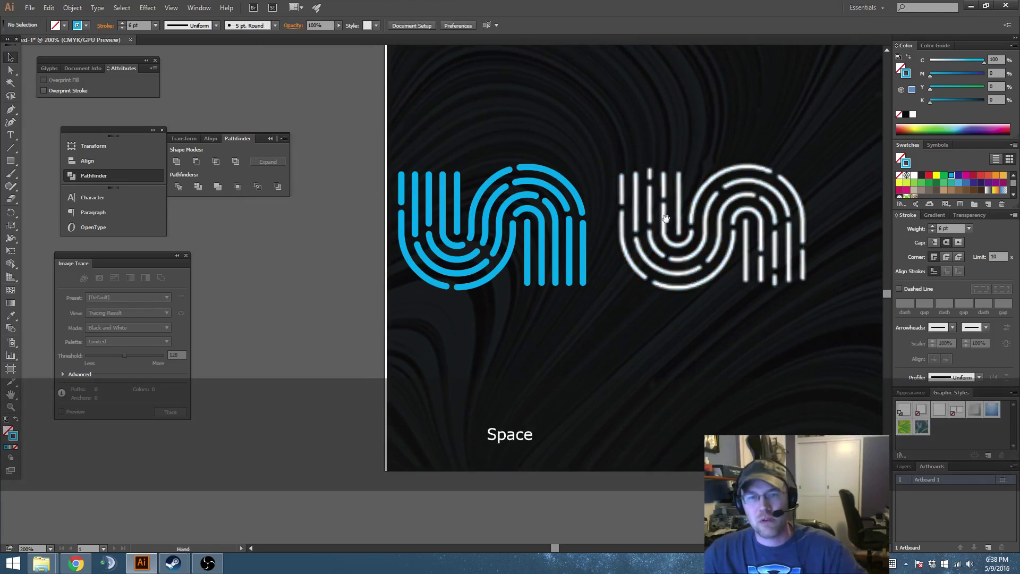
pyautogui.moveTo(666, 219); pyautogui.dragTo(654, 255)
pyautogui.scroll(1, 471, 225)
pyautogui.press('space')
pyautogui.moveTo(495, 225); pyautogui.dragTo(440, 217)
pyautogui.press('a')
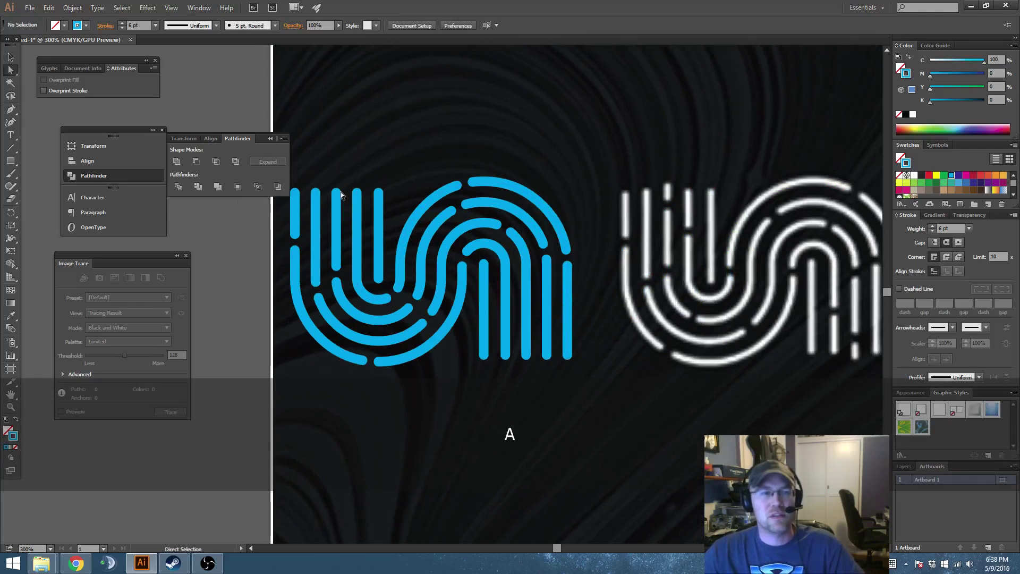
pyautogui.click(337, 197)
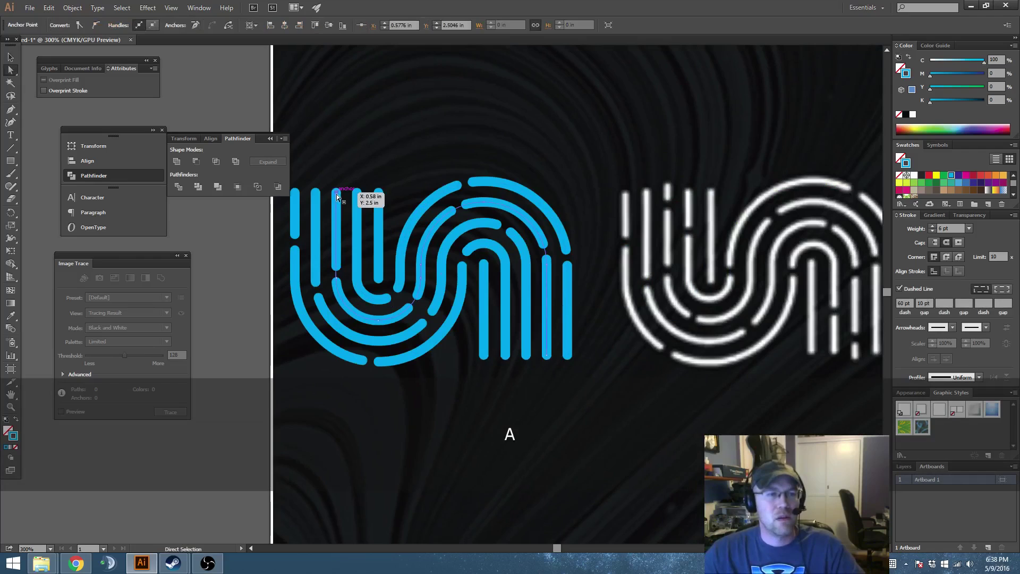
pyautogui.moveTo(336, 197); pyautogui.dragTo(337, 189)
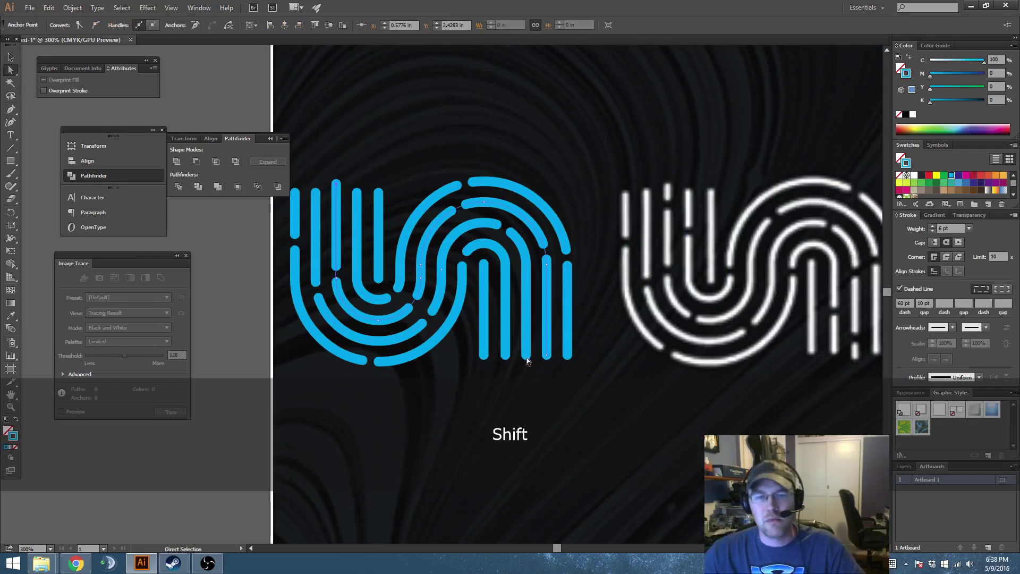
# Extend the lower end of the arch's middle vertical line straight down, slightly past its neighbours
pyautogui.moveTo(527, 356); pyautogui.dragTo(529, 368)
pyautogui.press('v')
pyautogui.click(602, 381)
pyautogui.scroll(-1, 580, 369)
pyautogui.moveTo(662, 405); pyautogui.dragTo(619, 387)
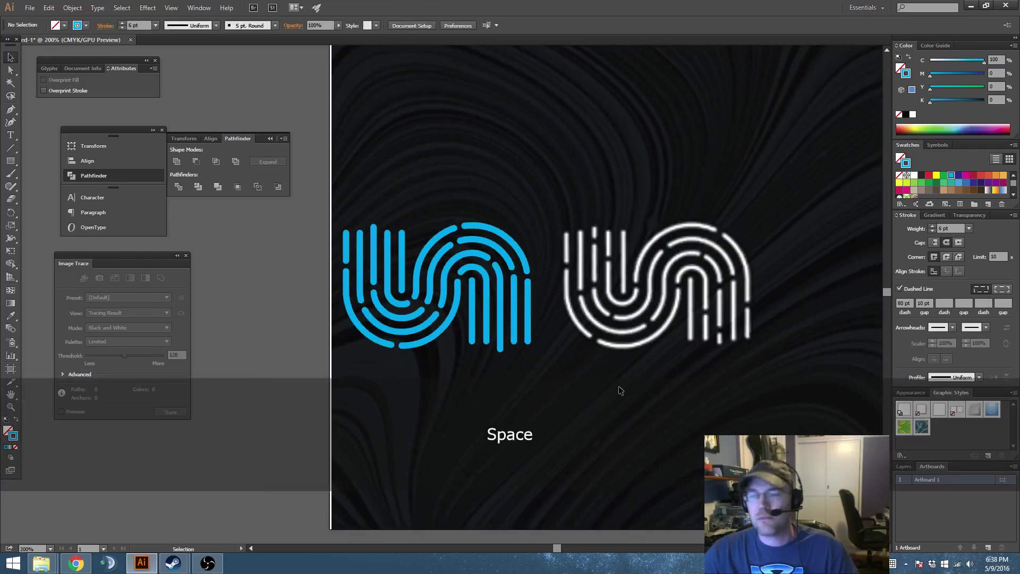